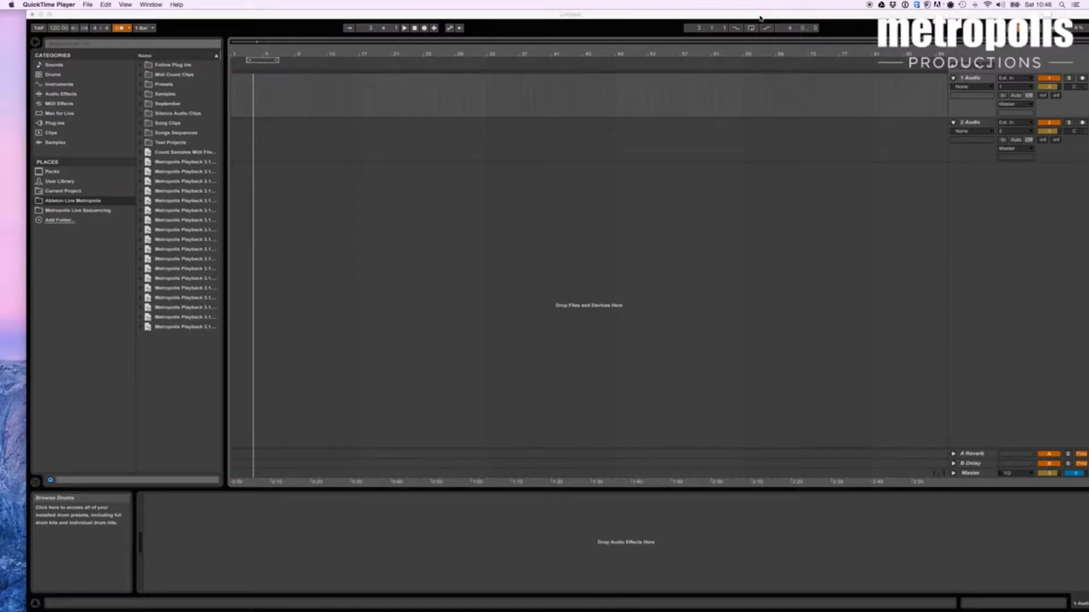
- Open the desktop folder of Rather Be 115bpm stems and place its window beside the Ableton Live arrangement
left_click_drag(760, 17, 479, 17)
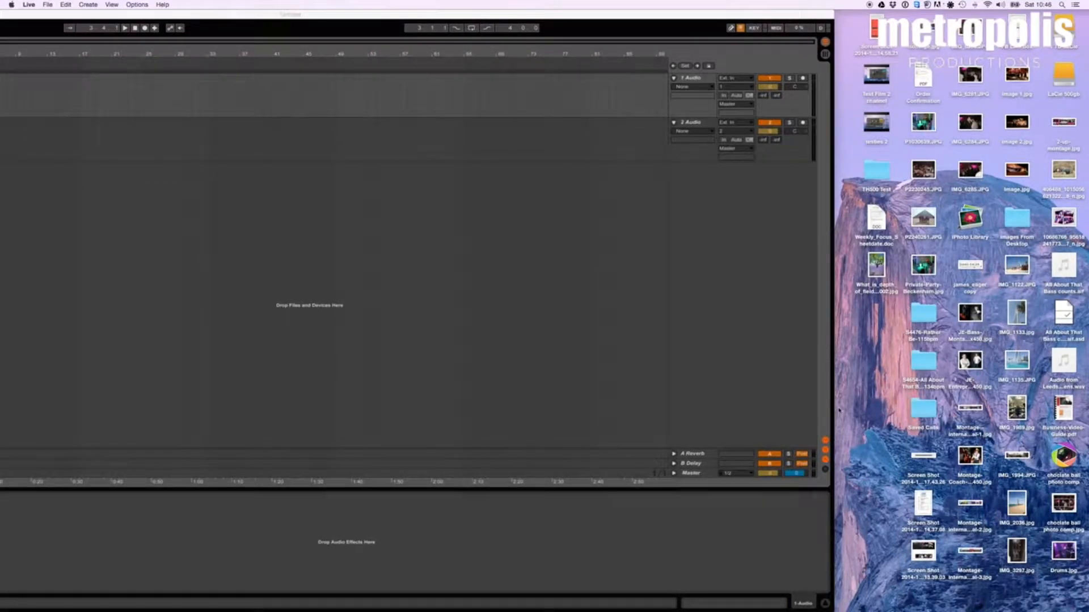
double_click(923, 317)
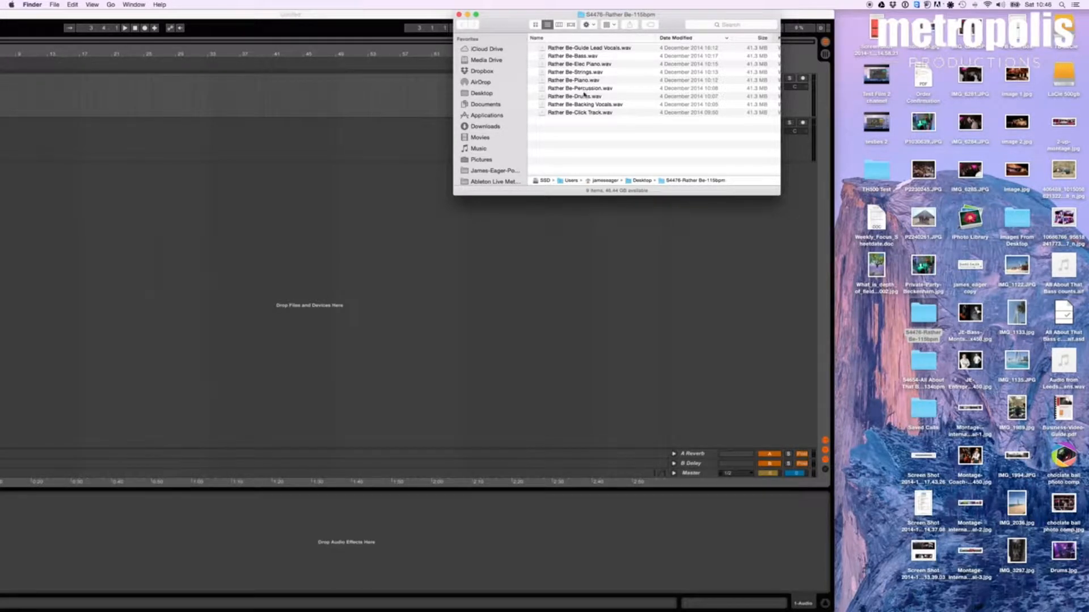
left_click_drag(535, 25, 937, 98)
left_click_drag(315, 11, 453, 3)
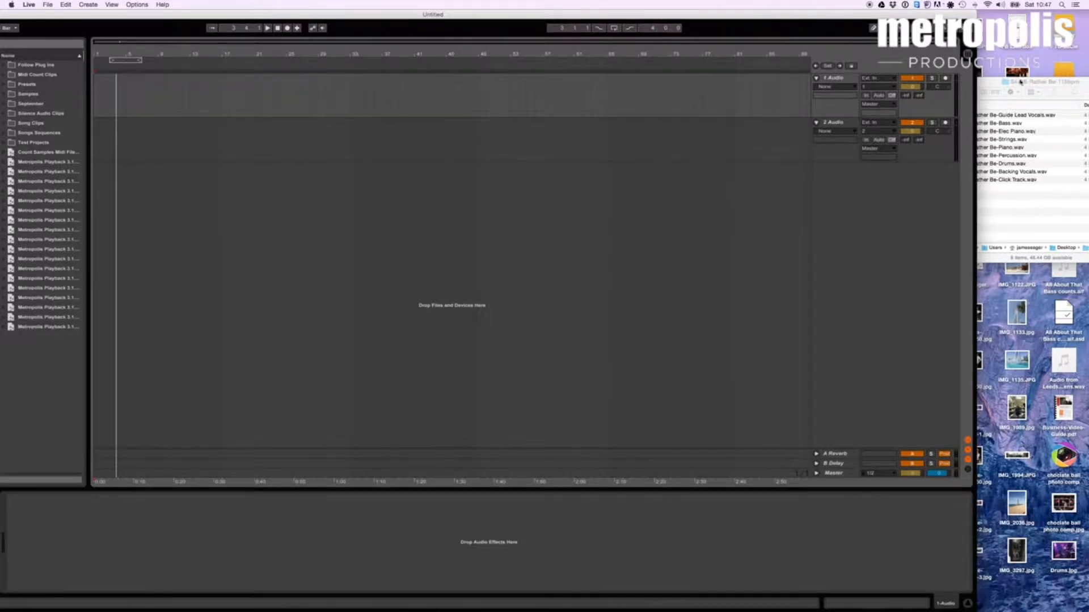
left_click(989, 84)
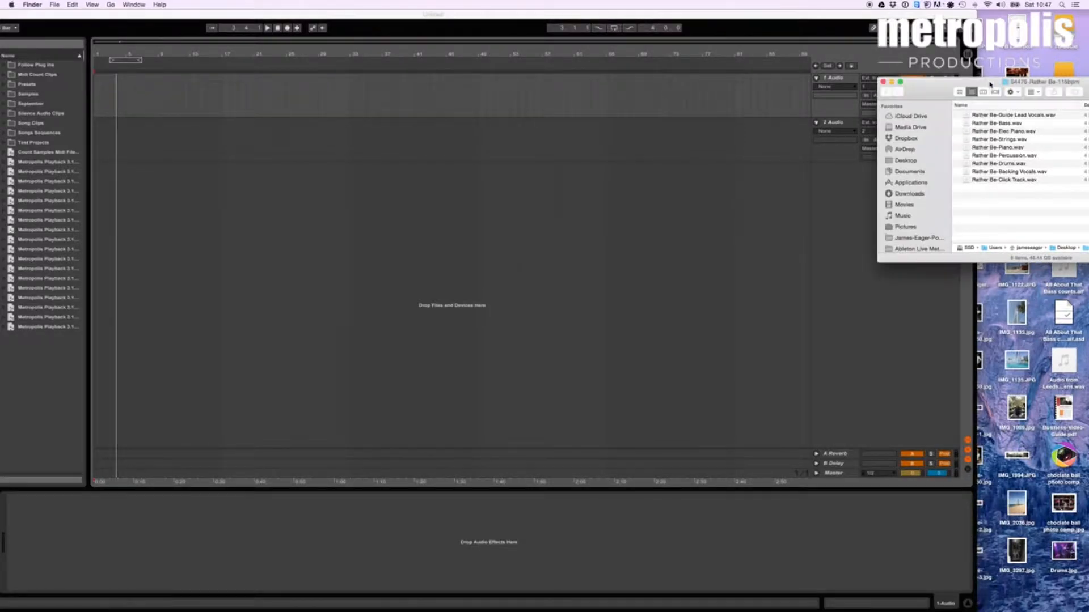
- Import all nine Rather Be WAV stems into the arrangement, each on its own audio track, starting at bar 3
left_click(976, 116)
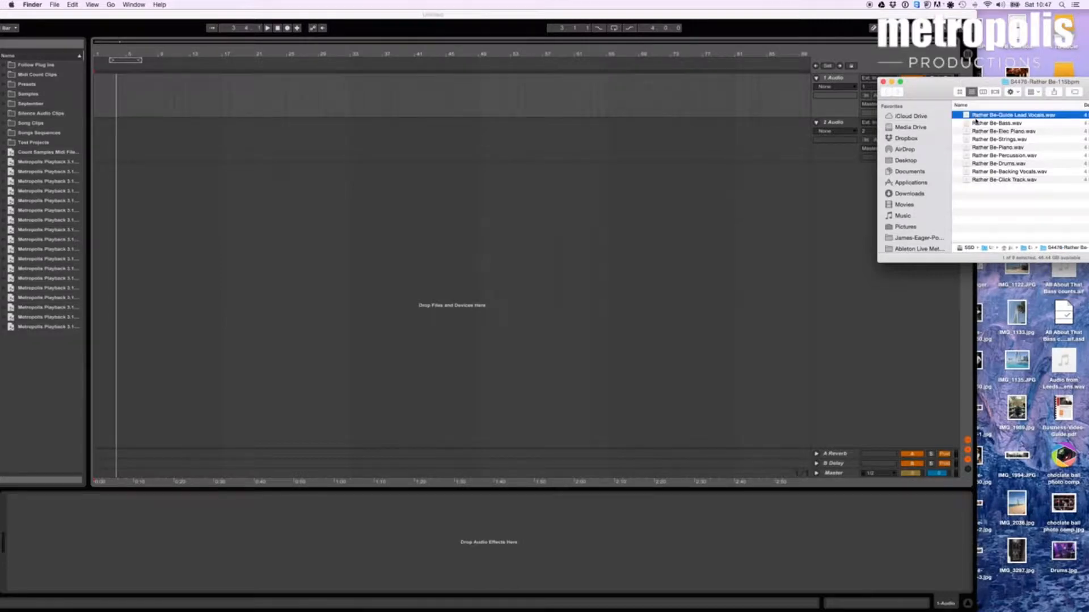
left_click(975, 180, "shift")
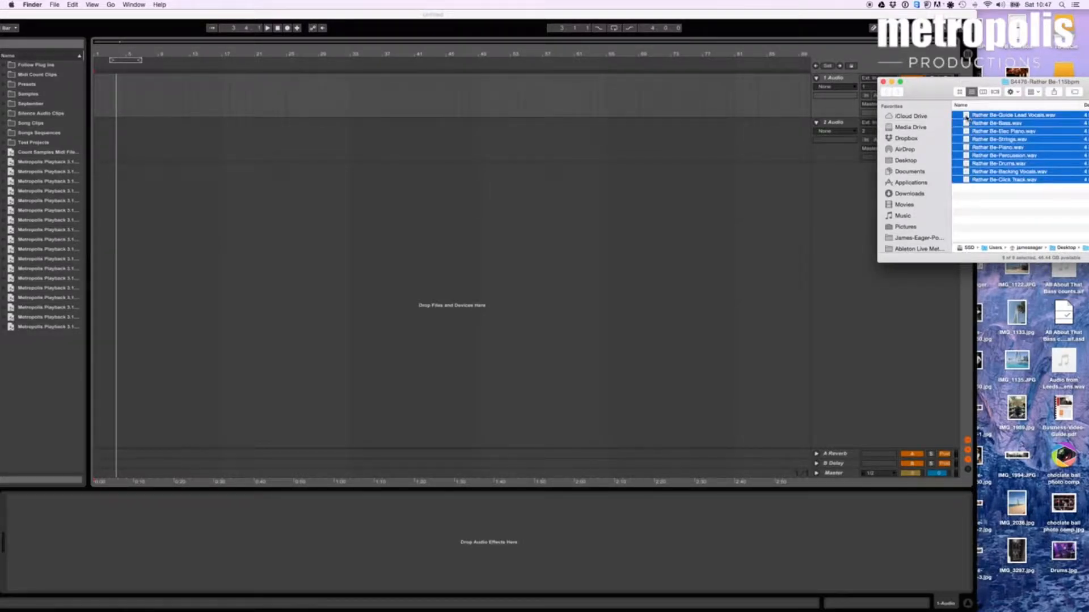
mouse_move(968, 118)
left_mouse_down()
mouse_move(498, 127)
mouse_move(104, 106)
left_mouse_up()
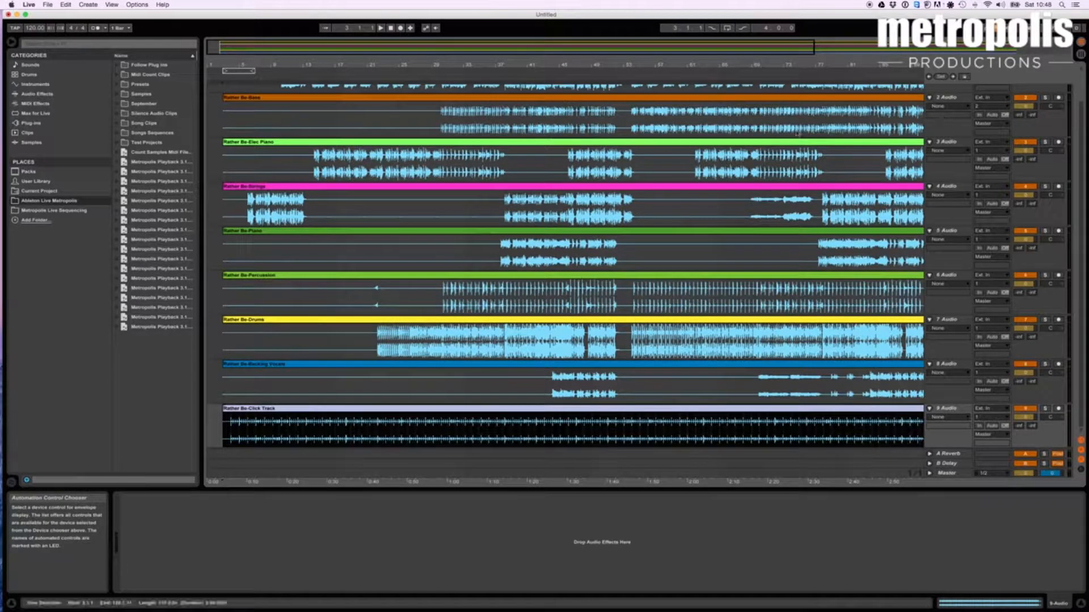
- Rename the tracks to match their clips: Lead Vocal, Bass, Piano, Strings, Piano, Perc, Drums, Bvs and Click
scroll(509, 154, "up", 2)
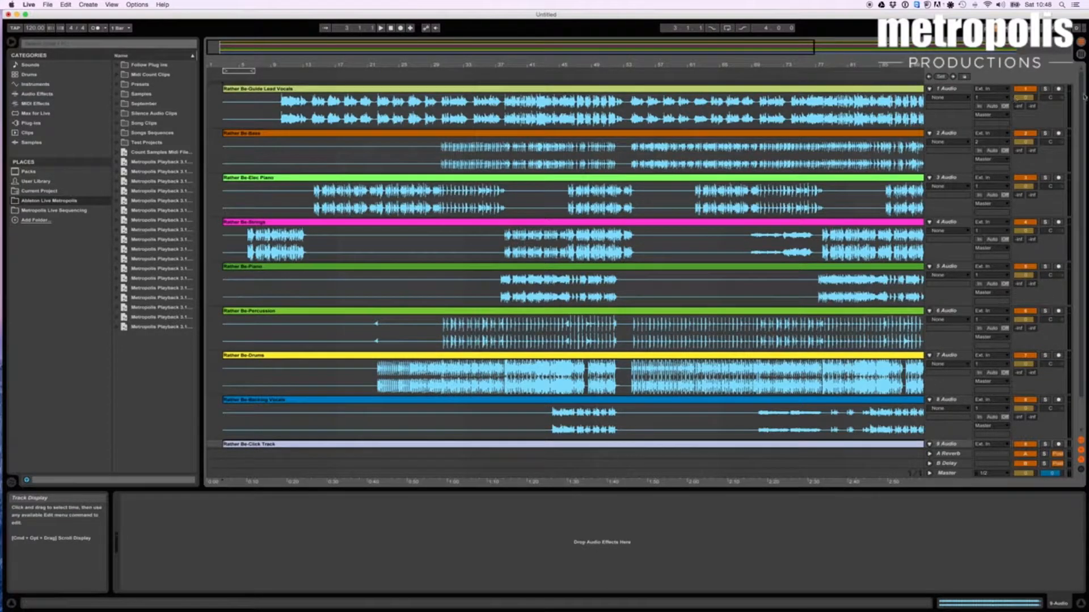
left_click(947, 92)
key("super+r")
type("Lead Vocal")
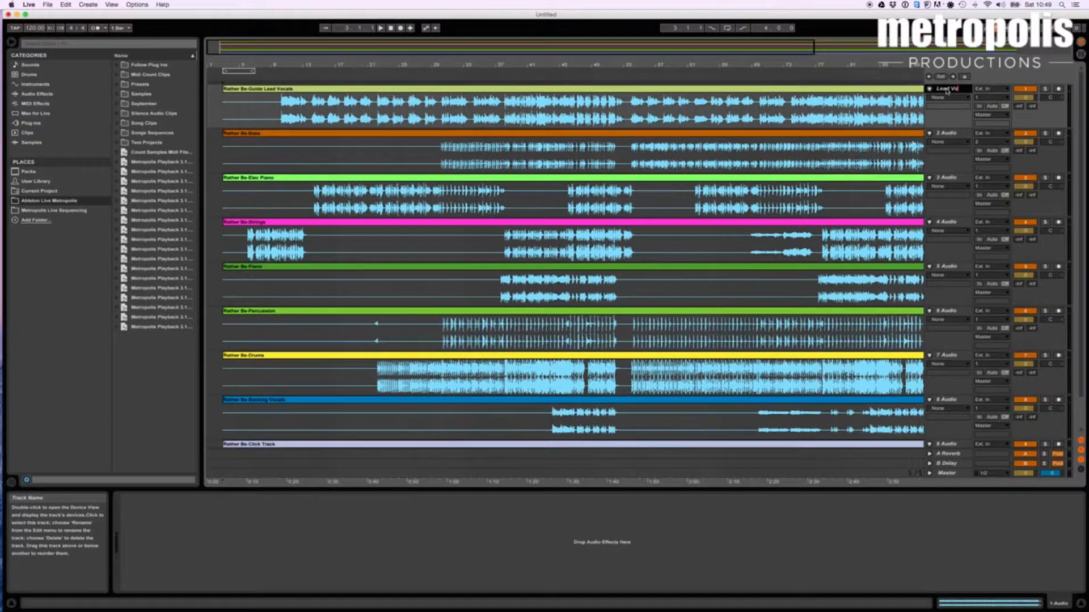
left_click(945, 134)
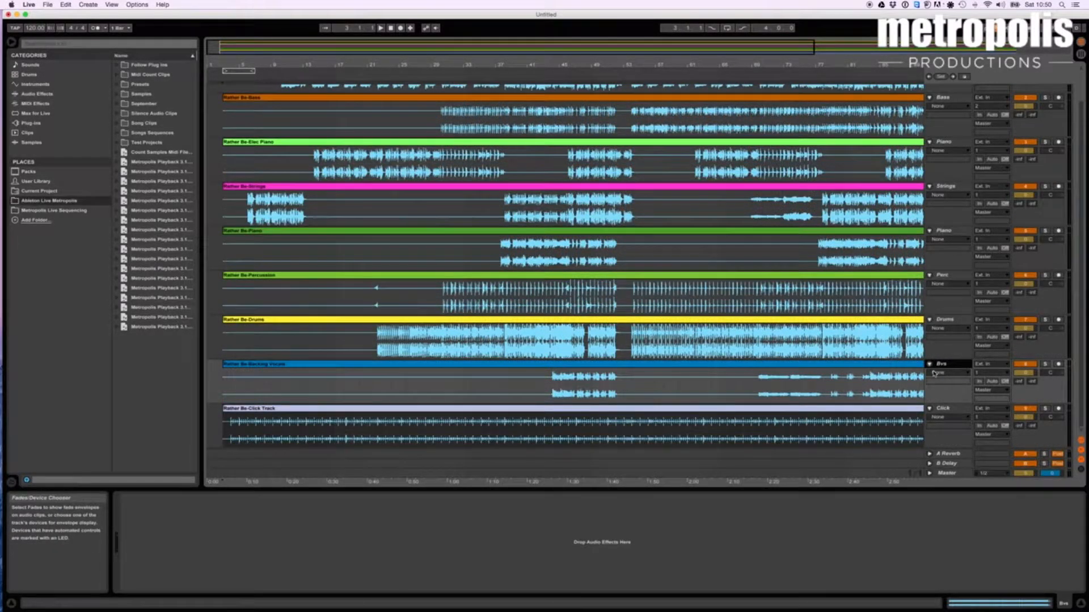
scroll(933, 373, "up", 1)
scroll(934, 373, "down", 1)
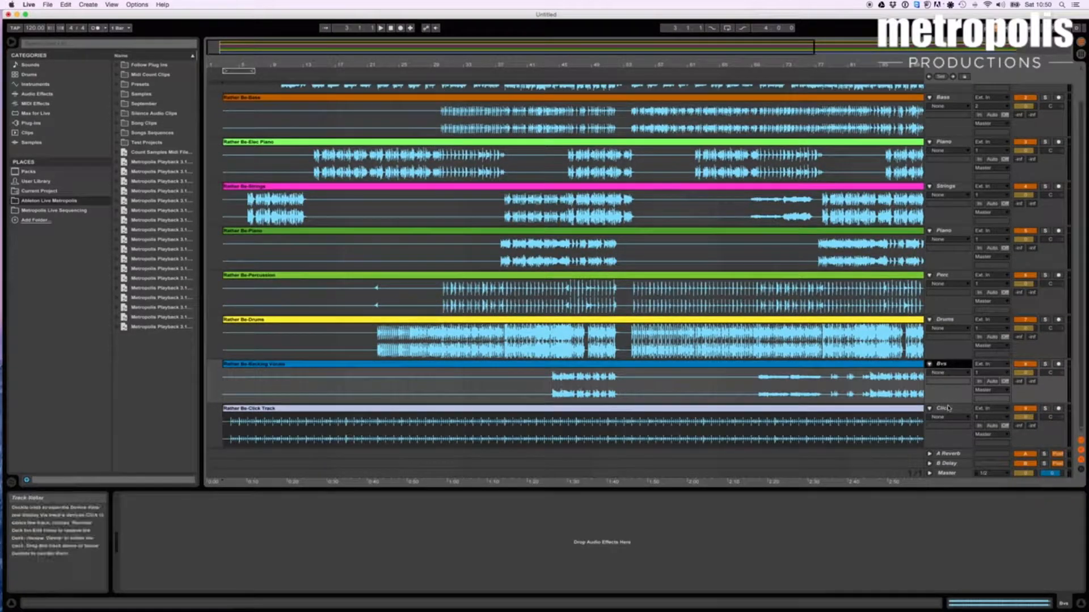
- Reorder the tracks as Click, Drums, Bass, Perc, Piano, Strings, Piano, Bvs and Lead Vocal
left_click_drag(948, 413, 930, 96)
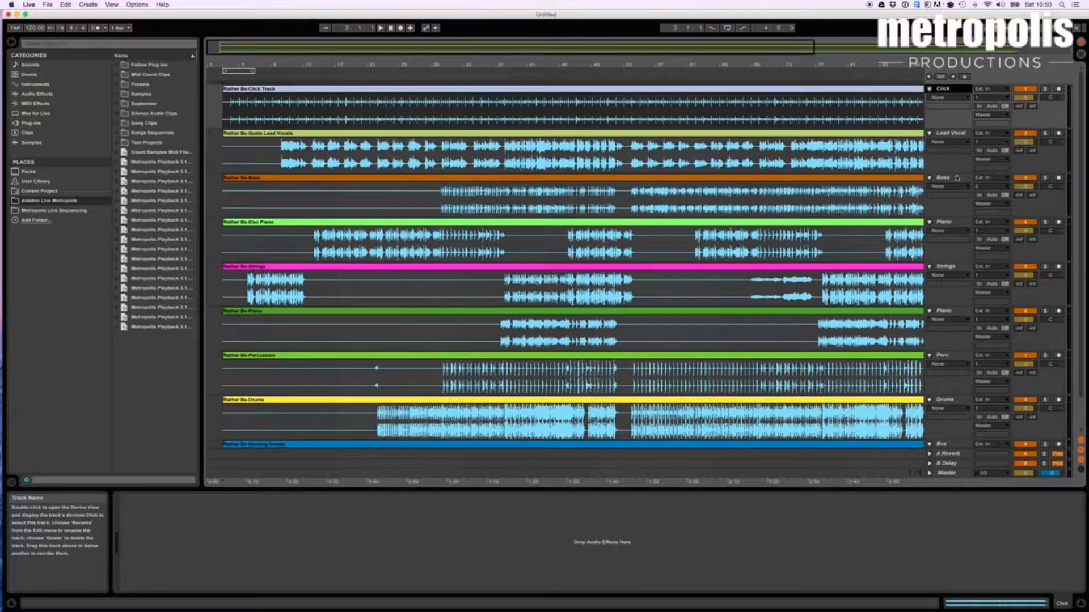
left_click(947, 401)
left_click_drag(951, 330, 942, 149)
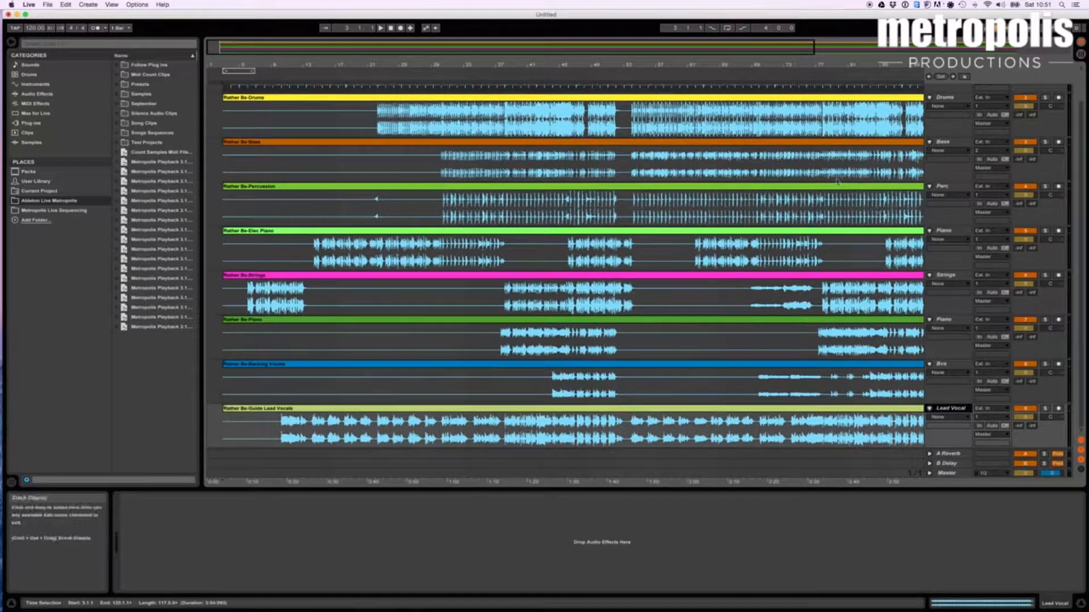
scroll(837, 181, "up", 2)
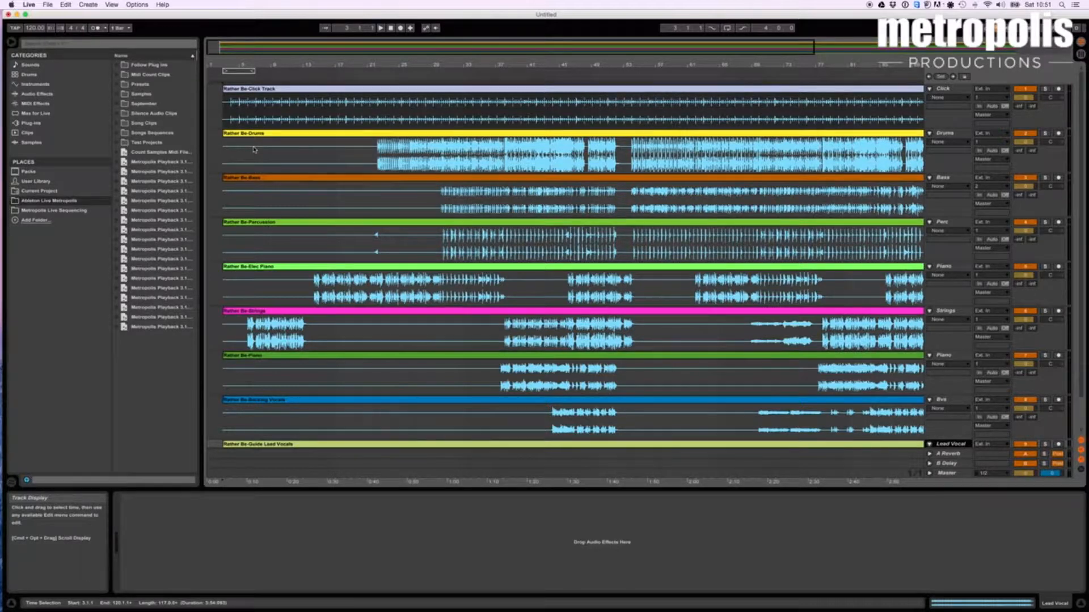
- Start saving the Live Set under a new name and create a folder called Rather Be inside Songs Sequences
left_click(47, 5)
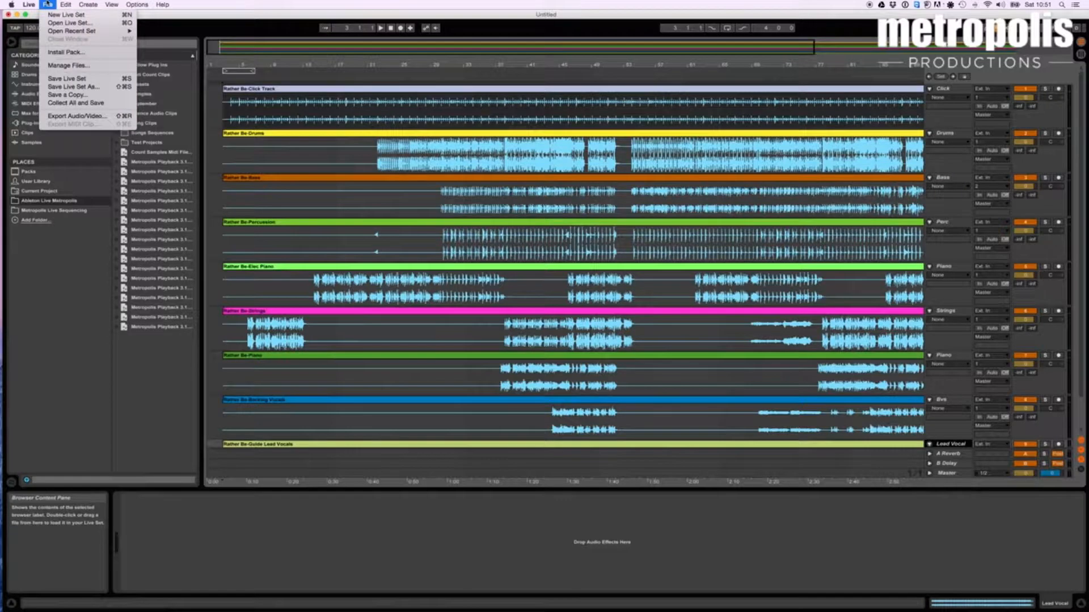
left_click(73, 87)
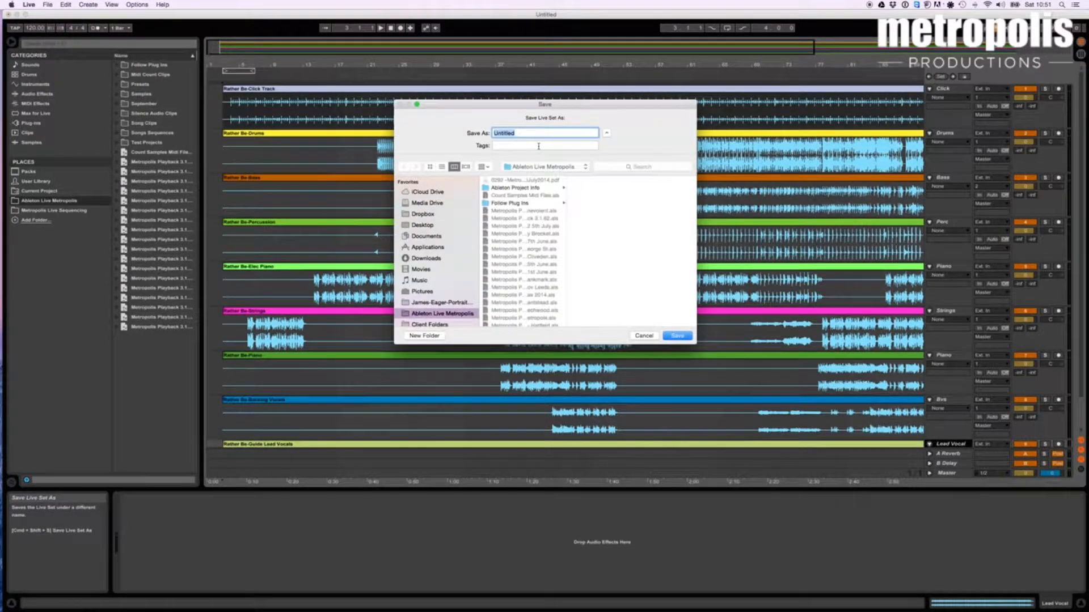
scroll(537, 239, "down", 5)
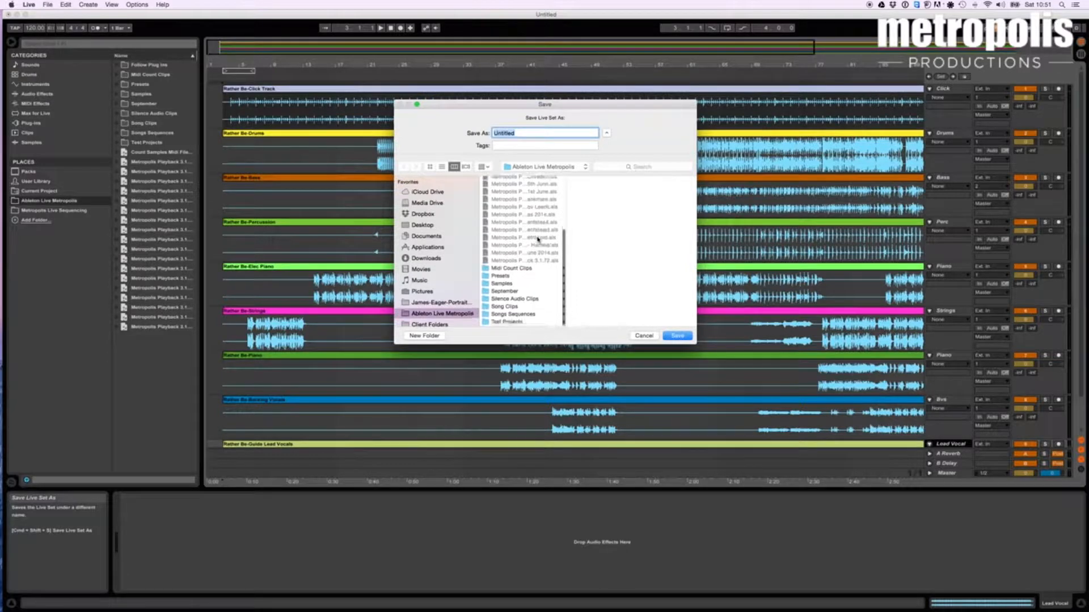
left_click(522, 317)
left_click(422, 337)
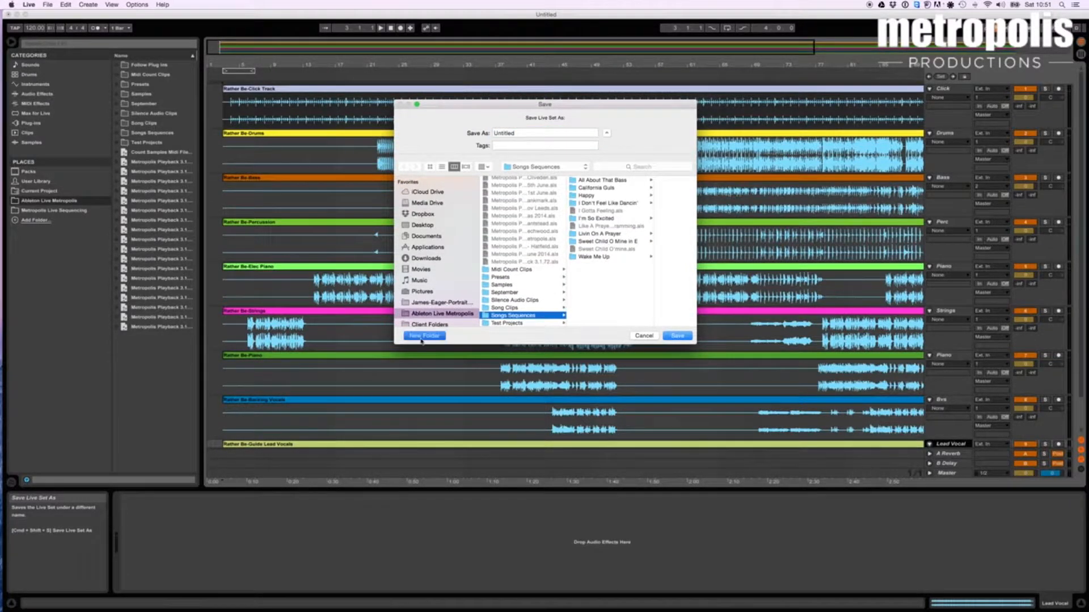
type("Rather Be")
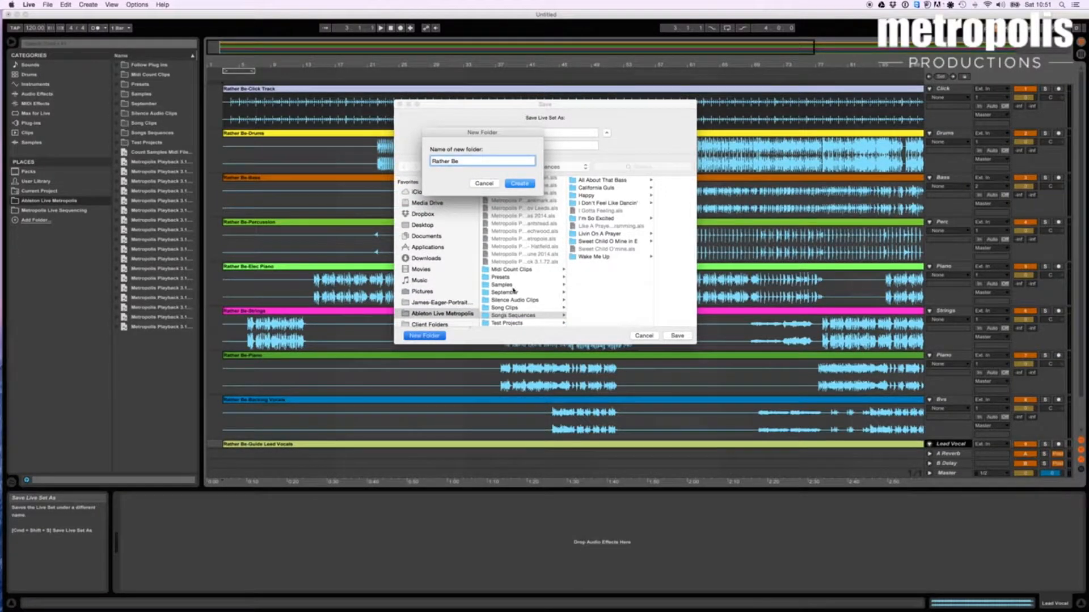
left_click(513, 184)
- Name the Live Set Rather Be and save it in the new folder
left_click(514, 133)
double_click(514, 132)
type("Rather Be")
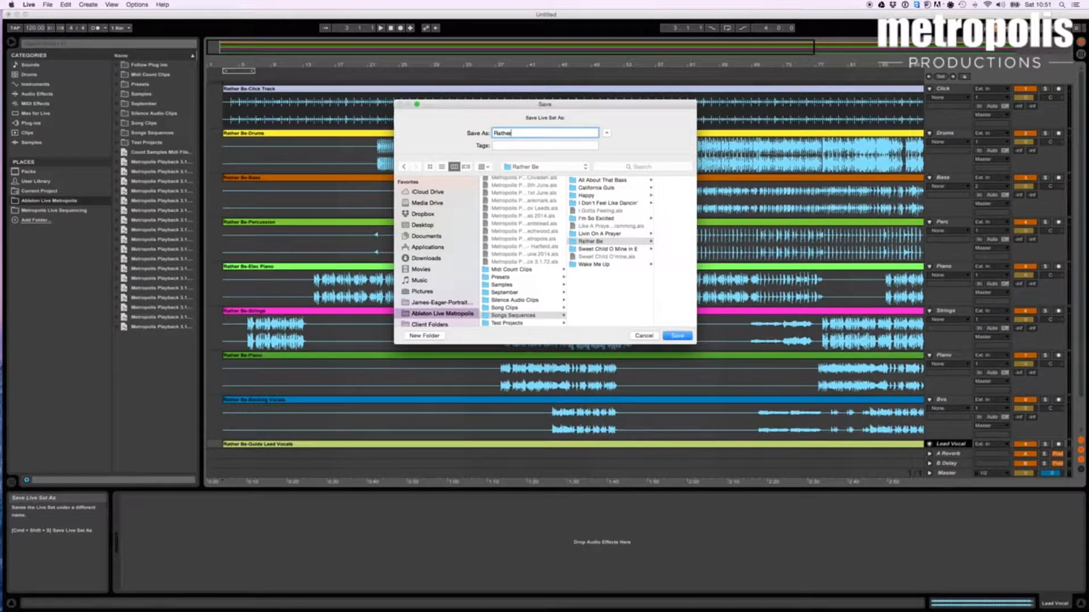
left_click(678, 336)
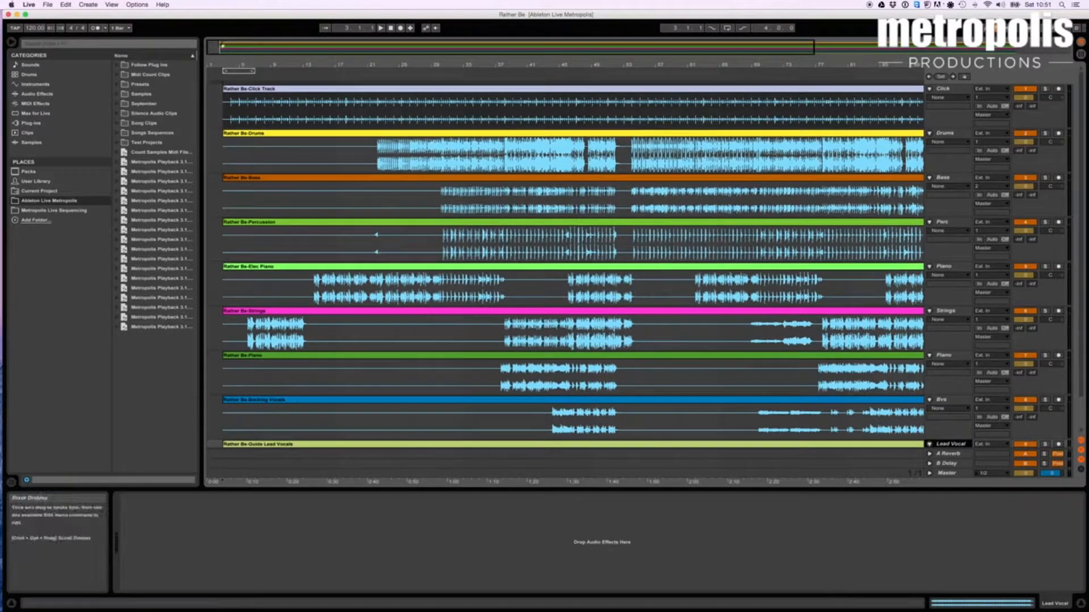
- Collect all and save the set, copying files from elsewhere, other Projects and the User Library but not Factory Packs
left_click(48, 4)
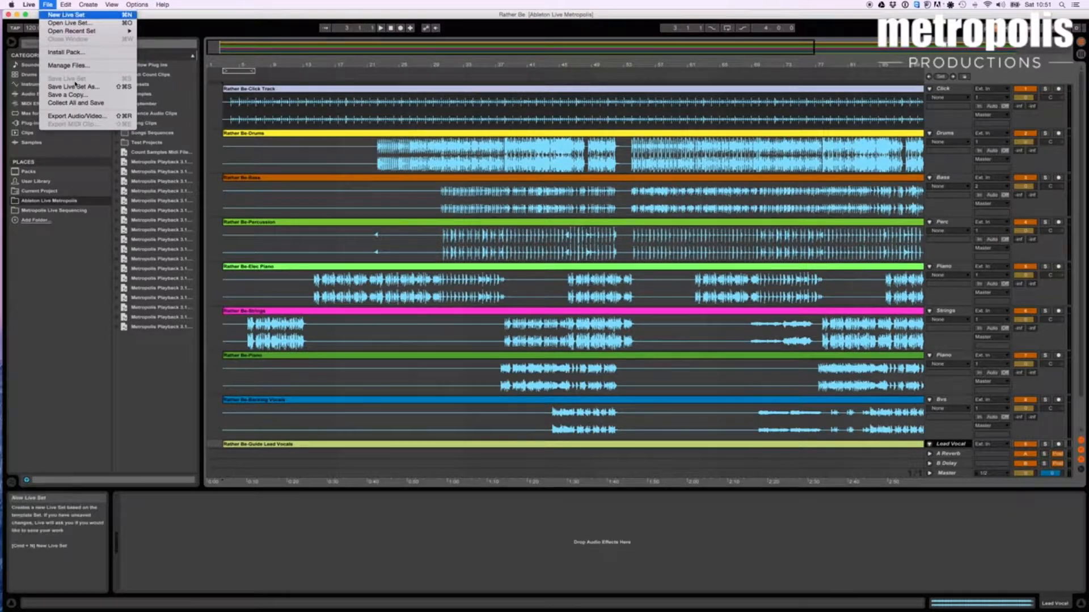
left_click(86, 104)
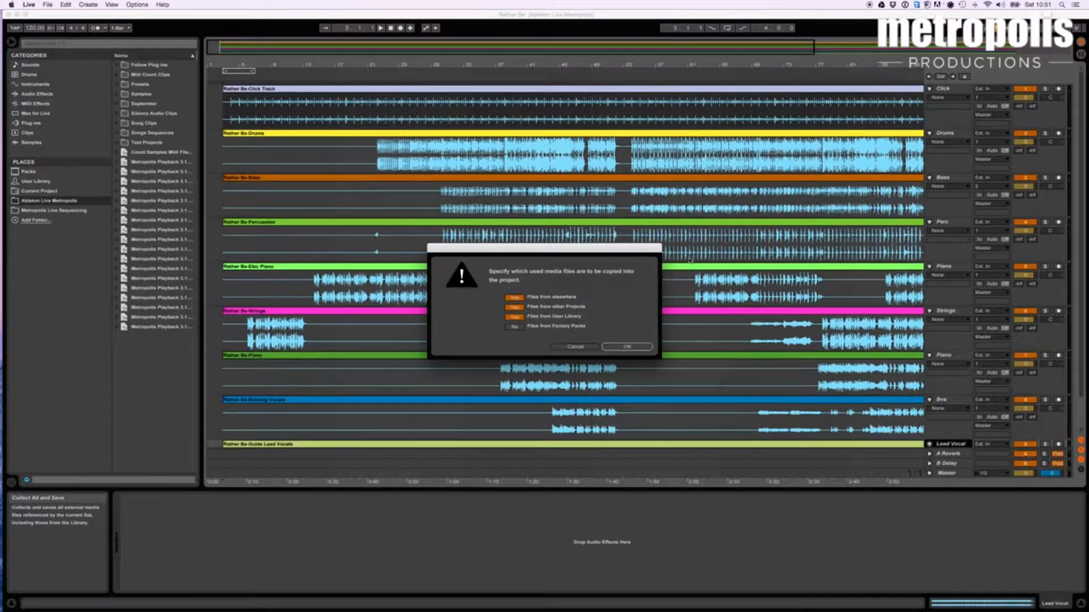
left_click(635, 349)
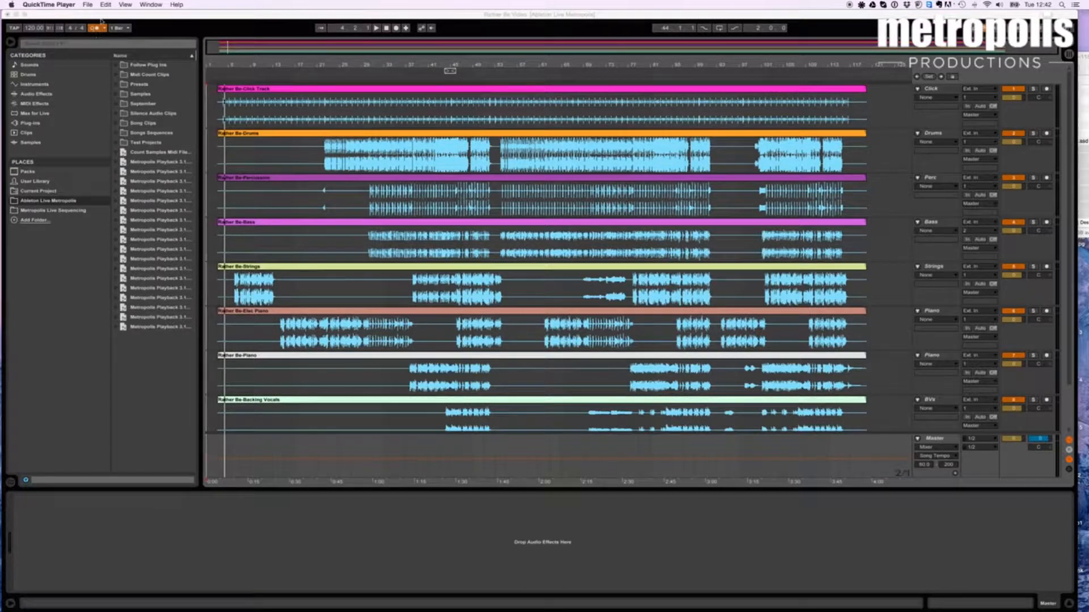
- Set the song tempo to 115 BPM
left_click(31, 30)
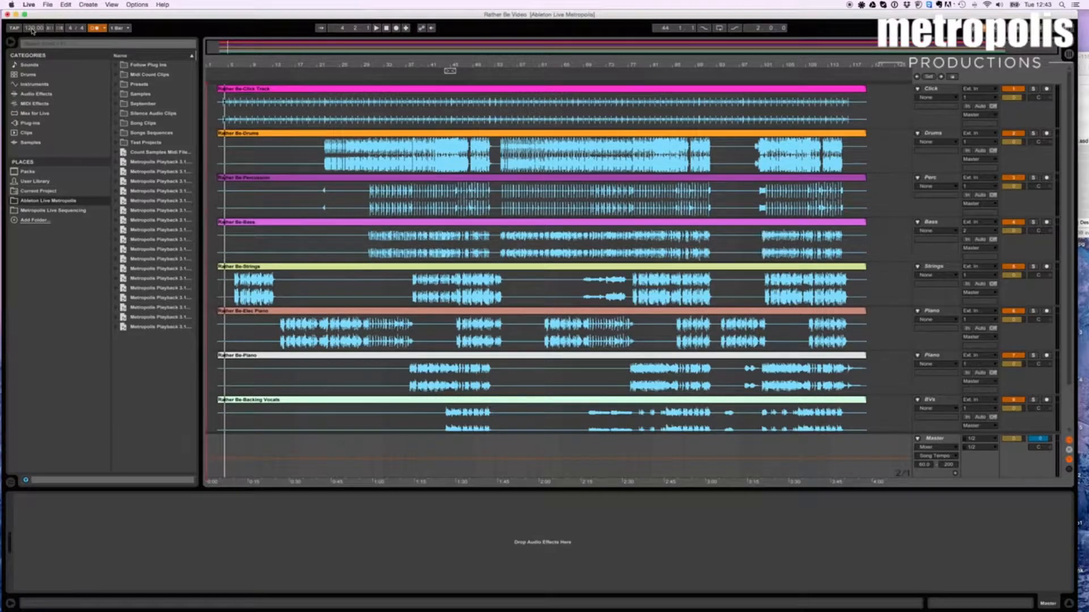
left_click(32, 29)
type("115")
key("Return")
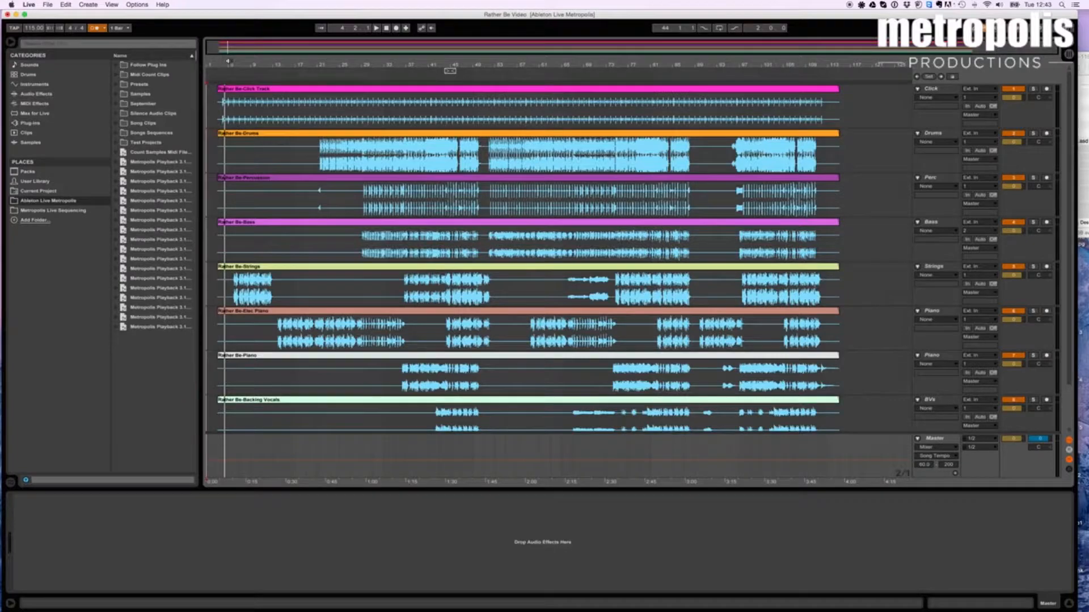
- Examine the opening of the click track against the bar grid and play back its first few beats
key("plus")
key("plus")
key("plus")
key("plus")
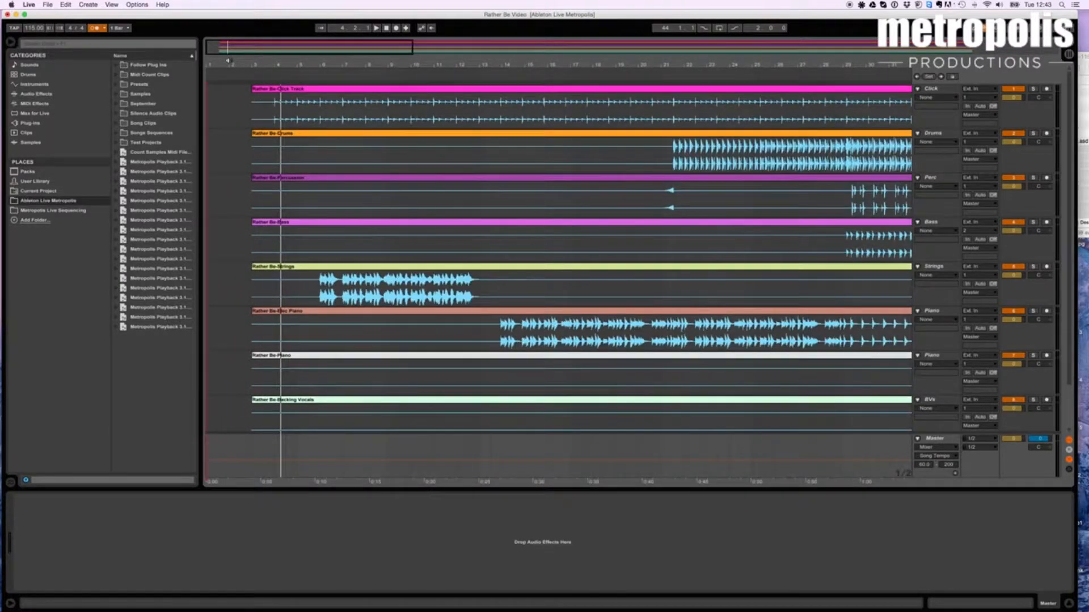
key("plus")
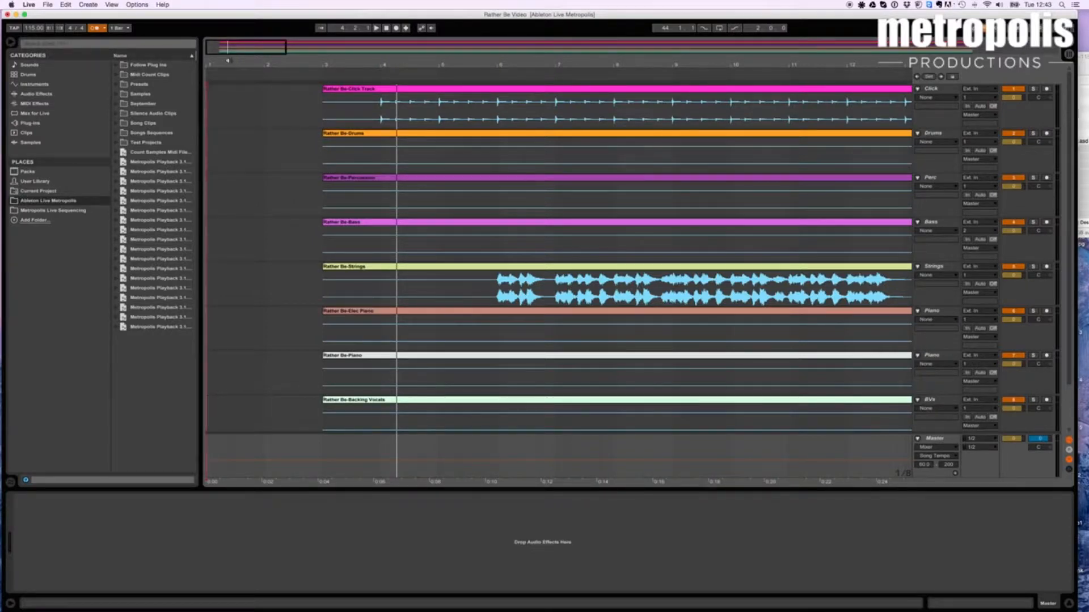
key("plus")
key("plus")
key("plus")
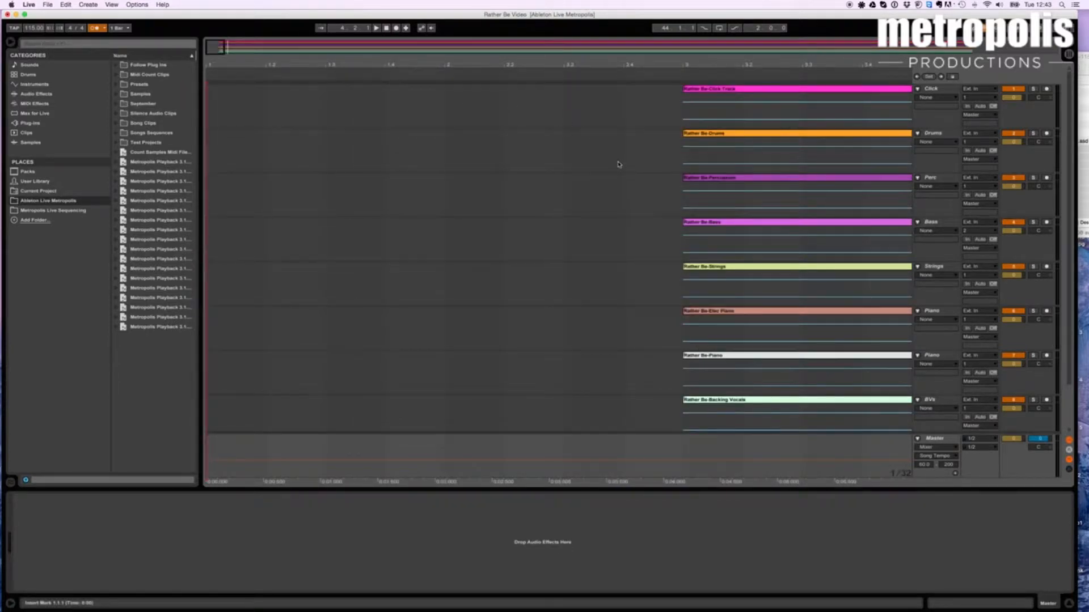
scroll(613, 165, "right", 7)
scroll(607, 165, "right", 6)
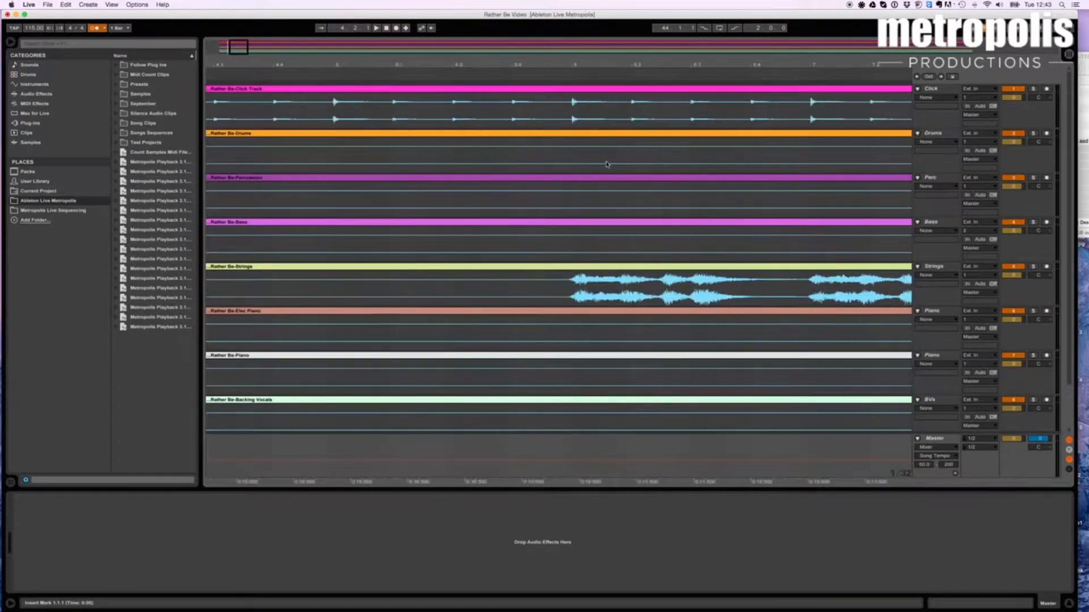
left_click(386, 30)
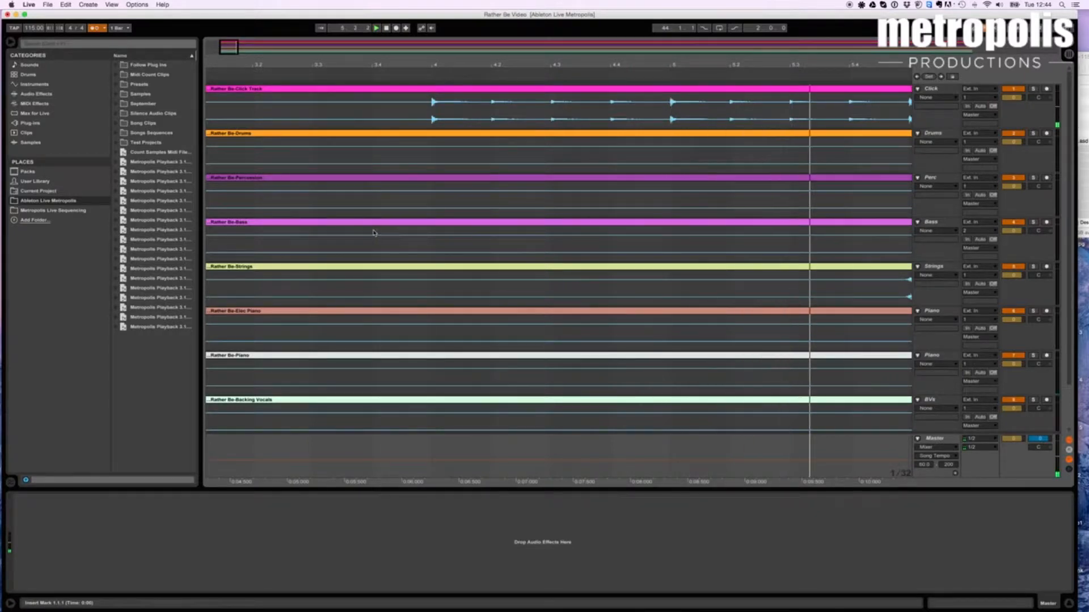
key("space")
- Examine the click on beat 3 of bar 4 at high zoom against its grid line and look back towards bar 3
key("plus")
key("plus")
key("plus")
key("plus")
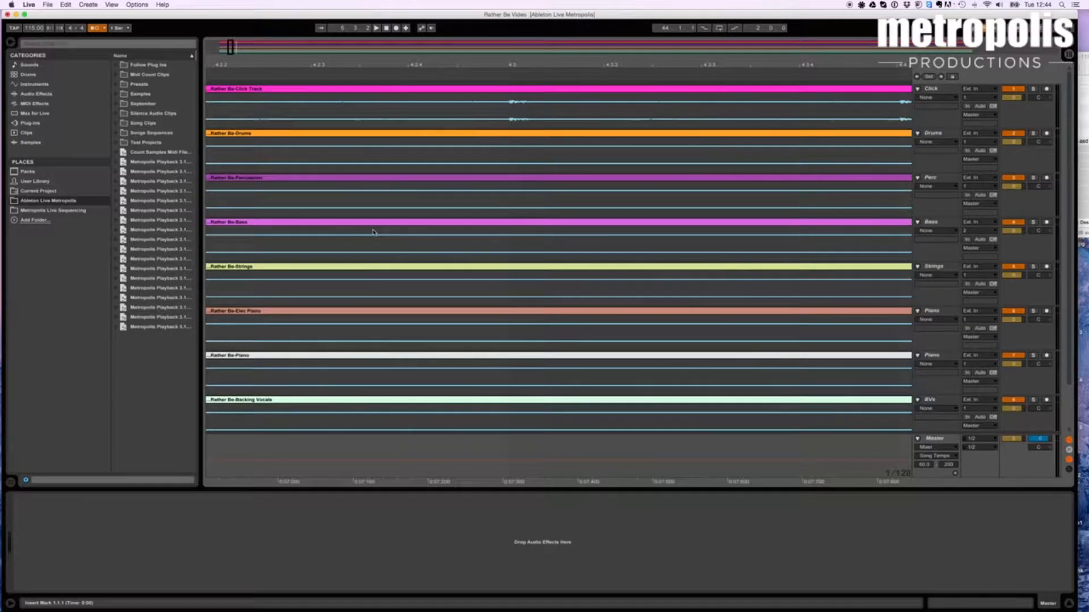
key("plus")
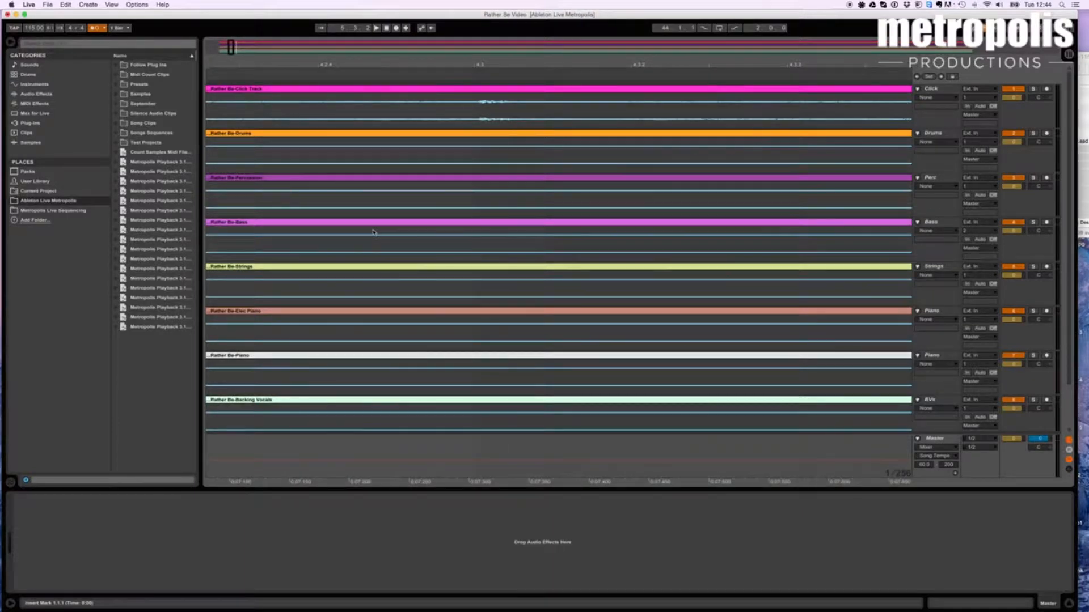
key("plus")
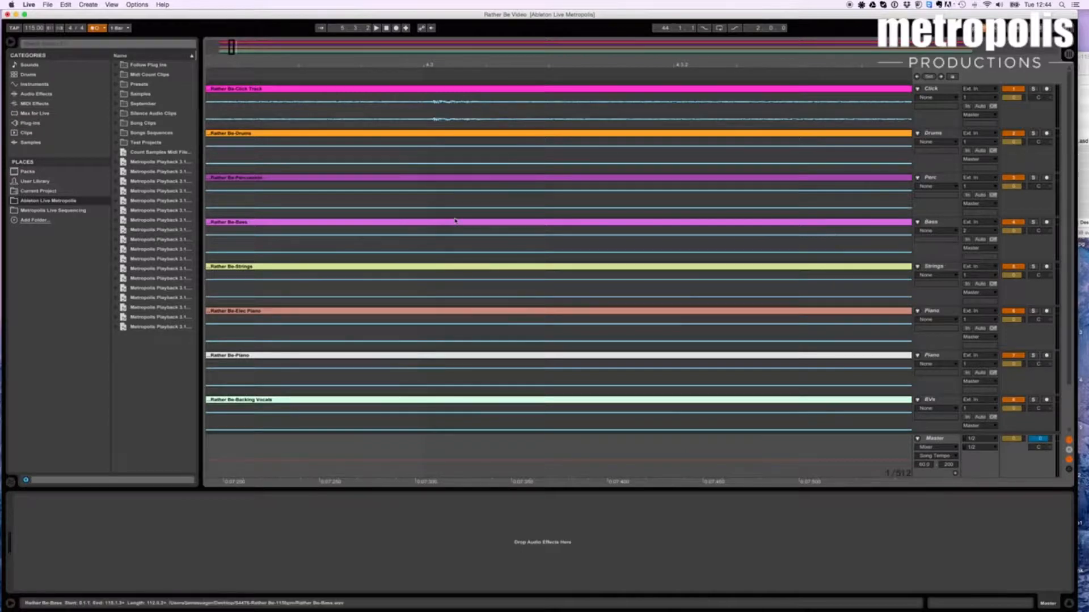
scroll(455, 221, "left", 3)
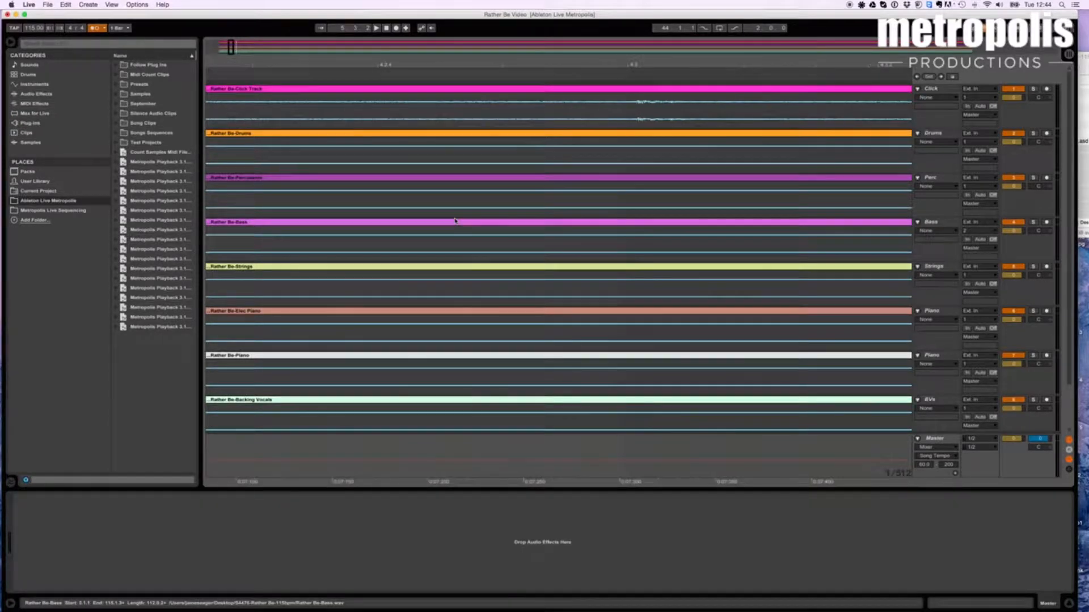
scroll(455, 221, "left", 6)
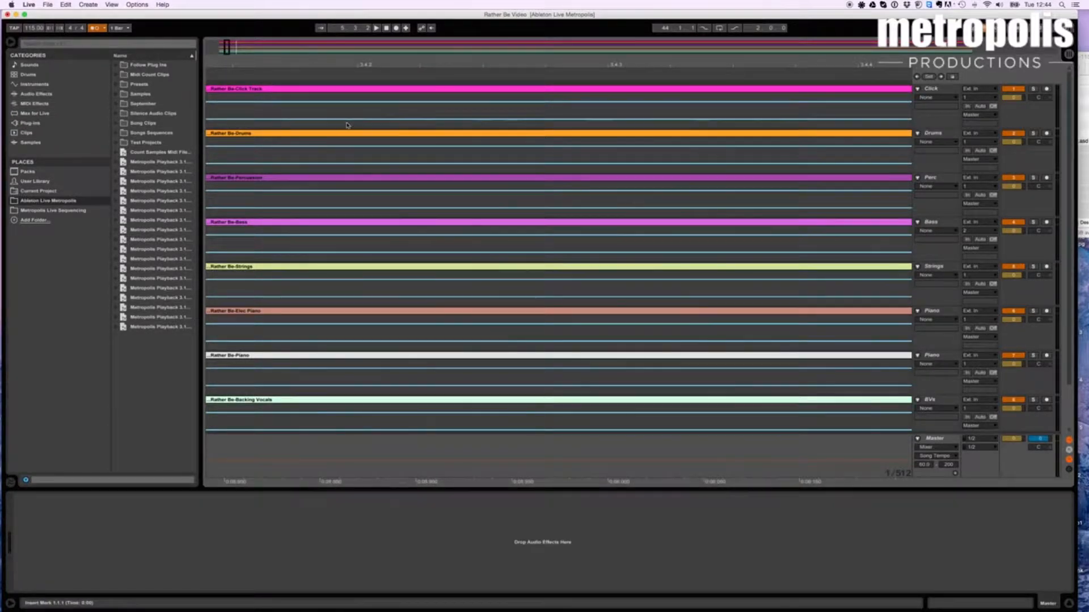
- Select all stem clips and nudge them together slightly so the first click sits exactly on the start of bar 4
key("super+a")
scroll(345, 125, "left", 2)
scroll(344, 124, "left", 5)
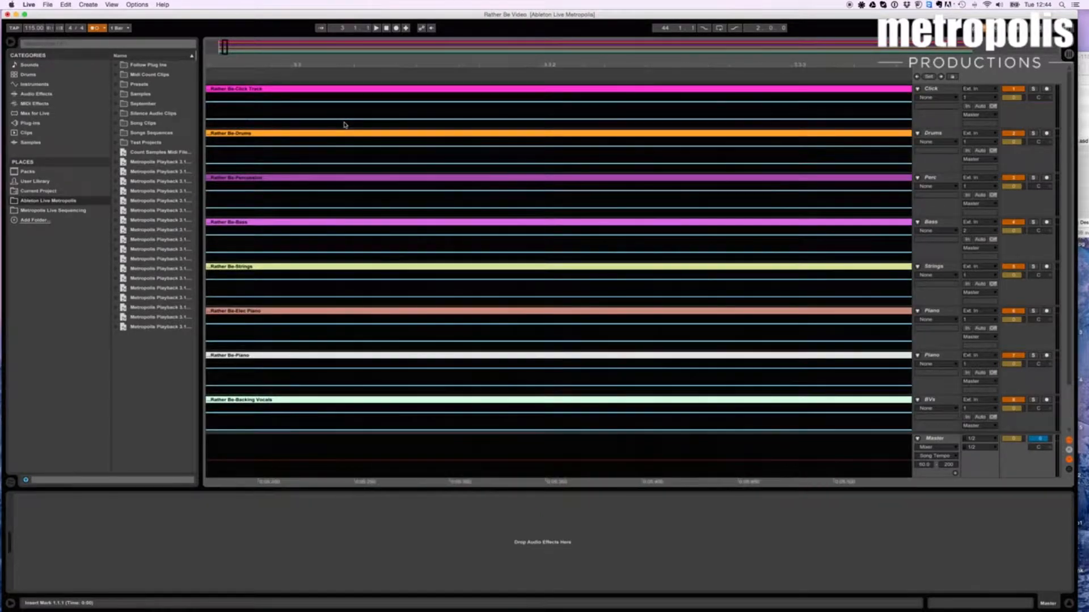
scroll(343, 124, "right", 6)
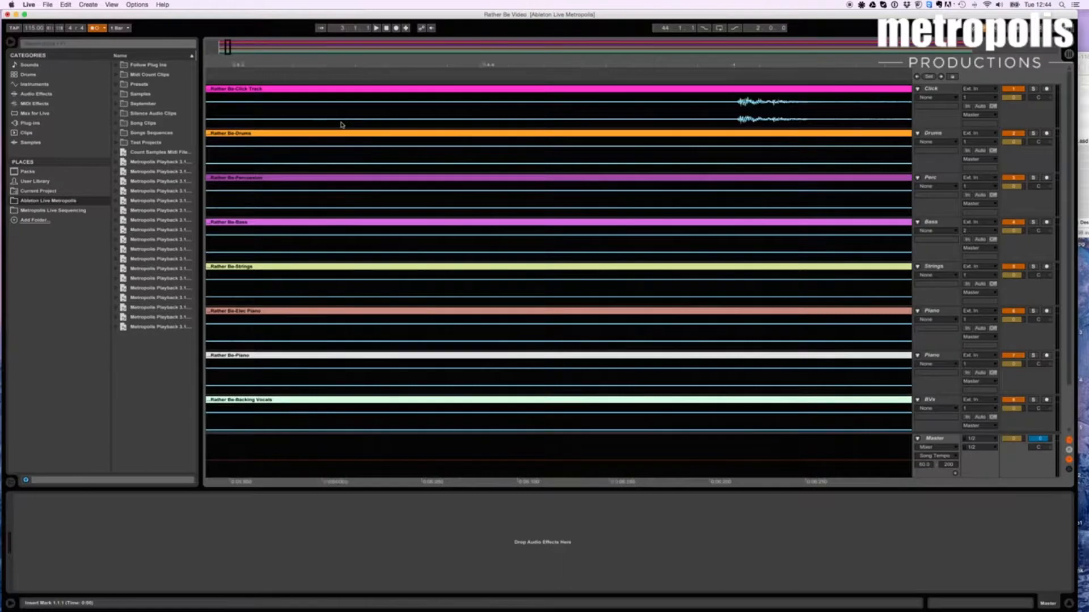
scroll(342, 125, "right", 1)
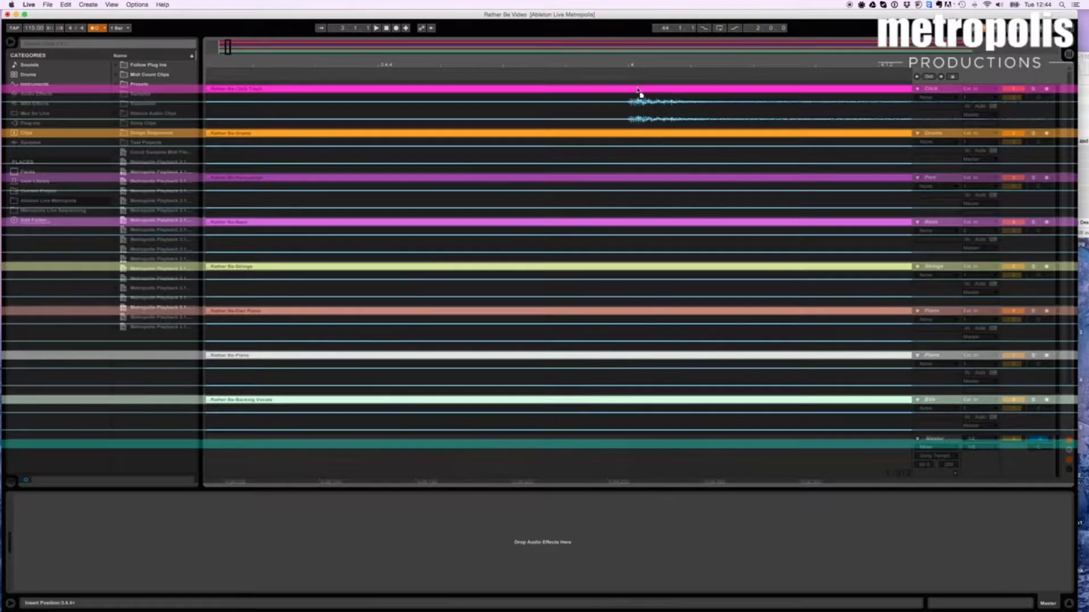
left_click_drag(637, 90, 643, 89)
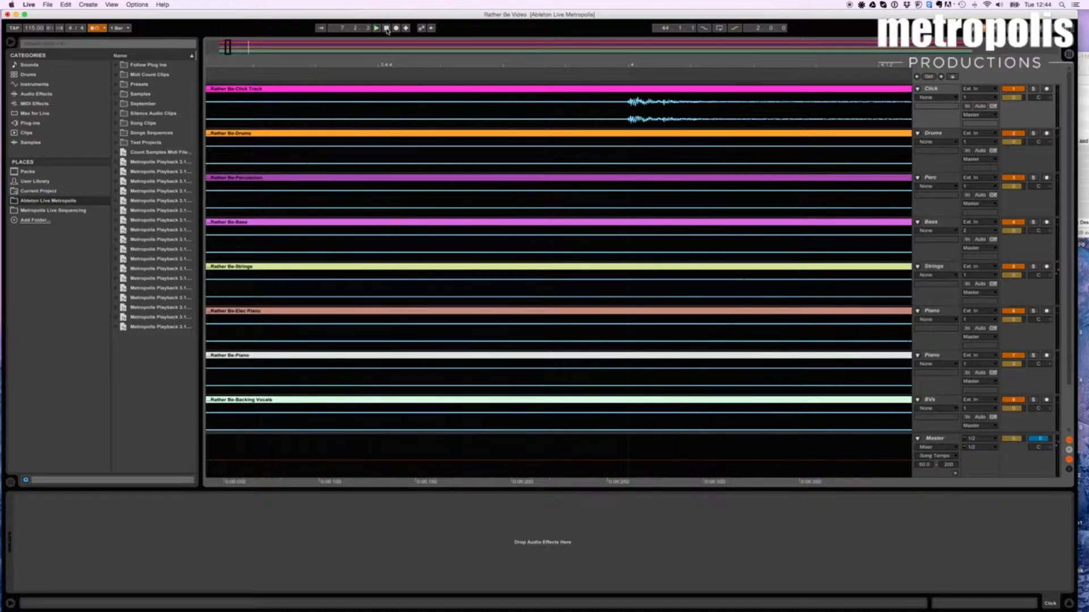
- Trim the start of all stem clips to bar 4, removing the silence before the first click
key("minus")
key("minus")
key("minus")
key("minus")
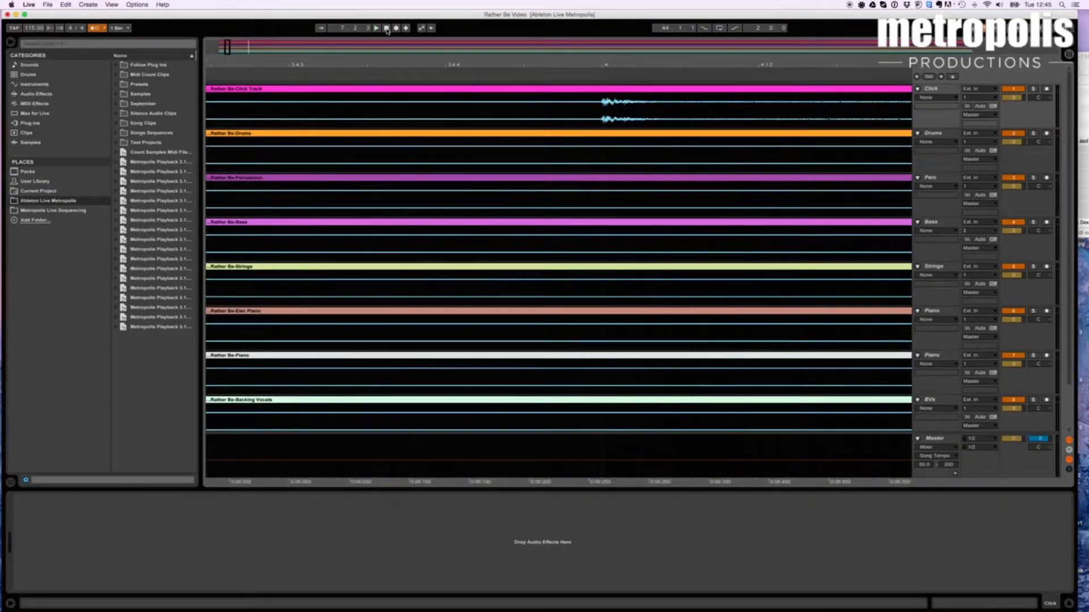
key("minus")
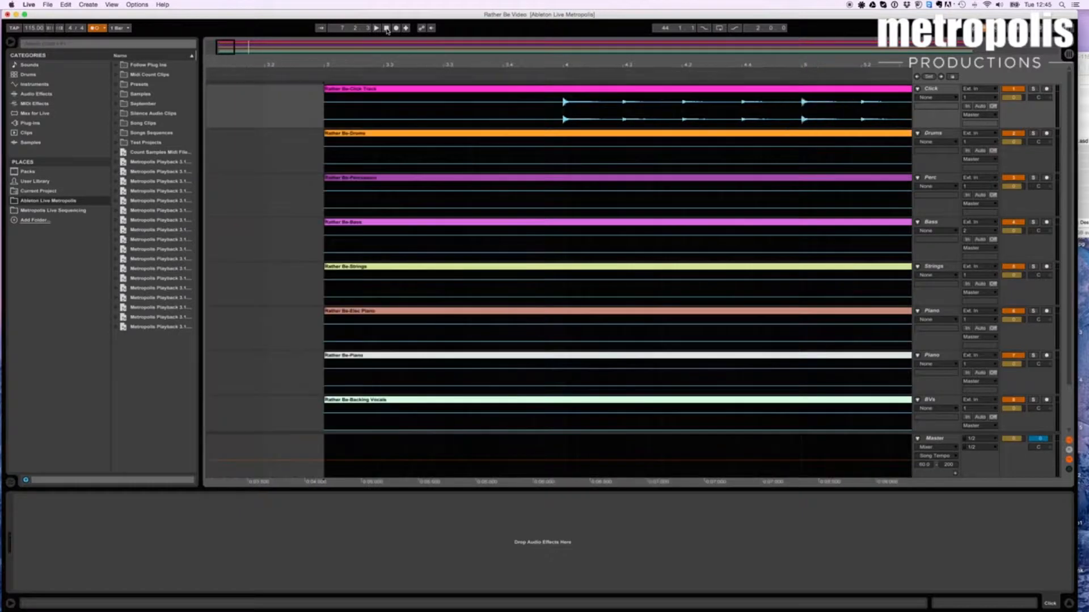
key("minus")
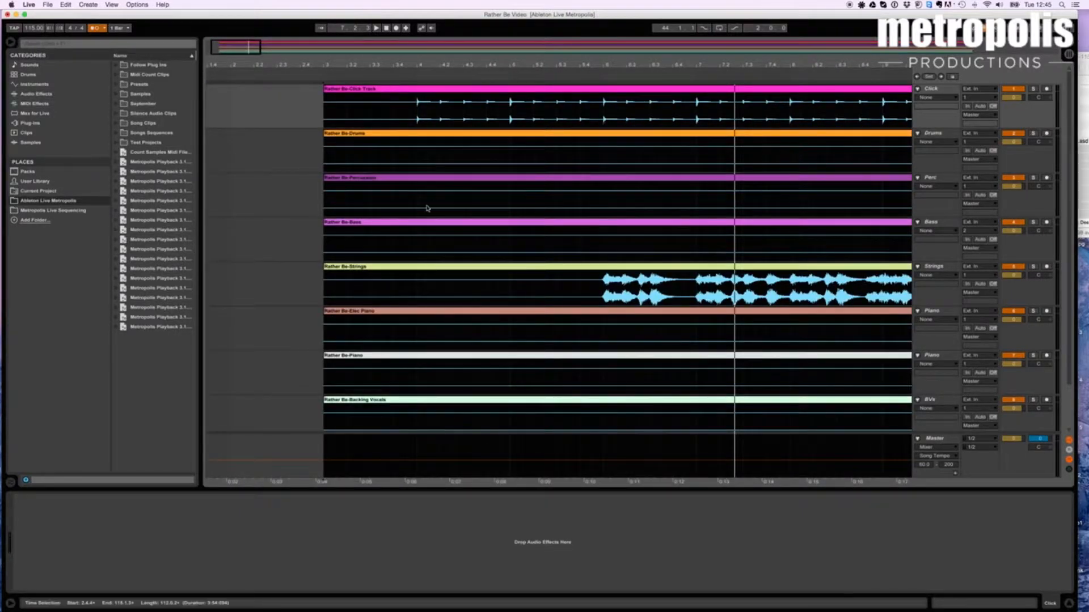
scroll(427, 208, "down", 3)
scroll(427, 208, "up", 3)
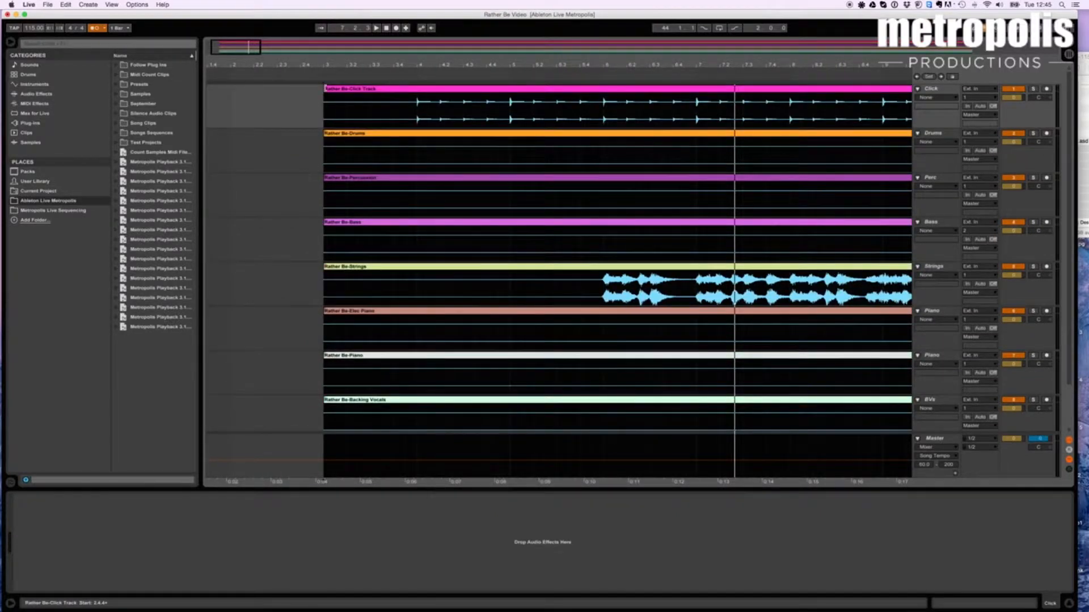
left_click_drag(326, 87, 419, 84)
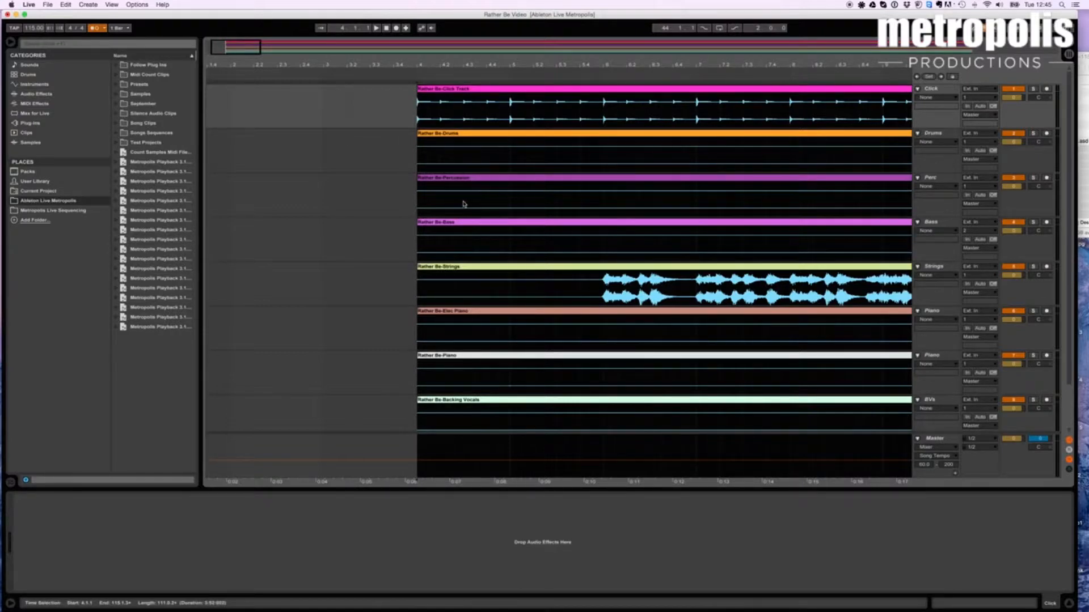
- Move all the trimmed stem clips together to the start of the arrangement at 1.1.1
key("minus")
key("minus")
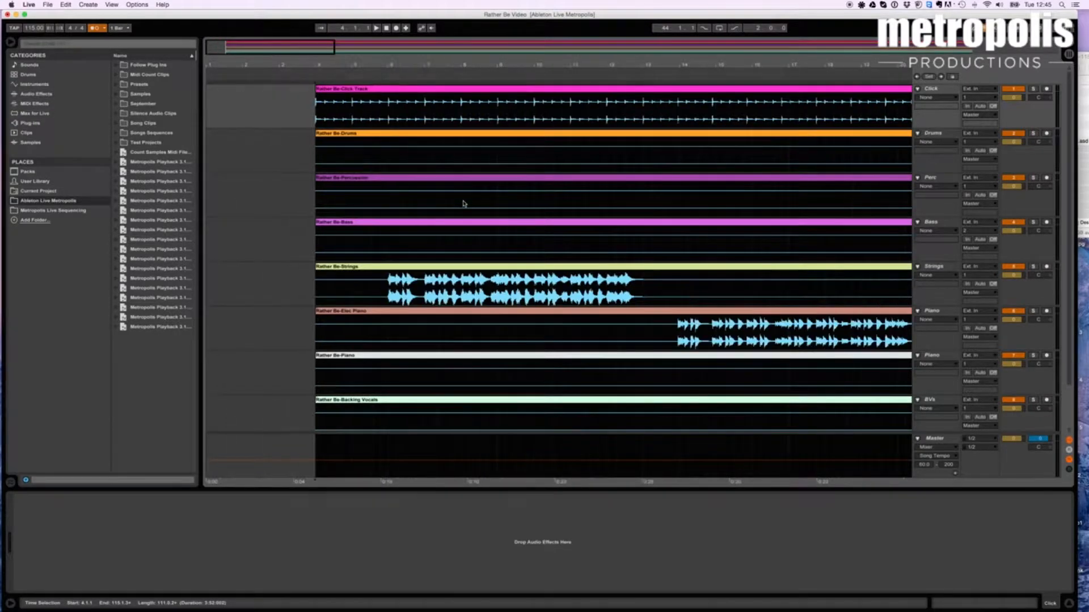
left_click(458, 94)
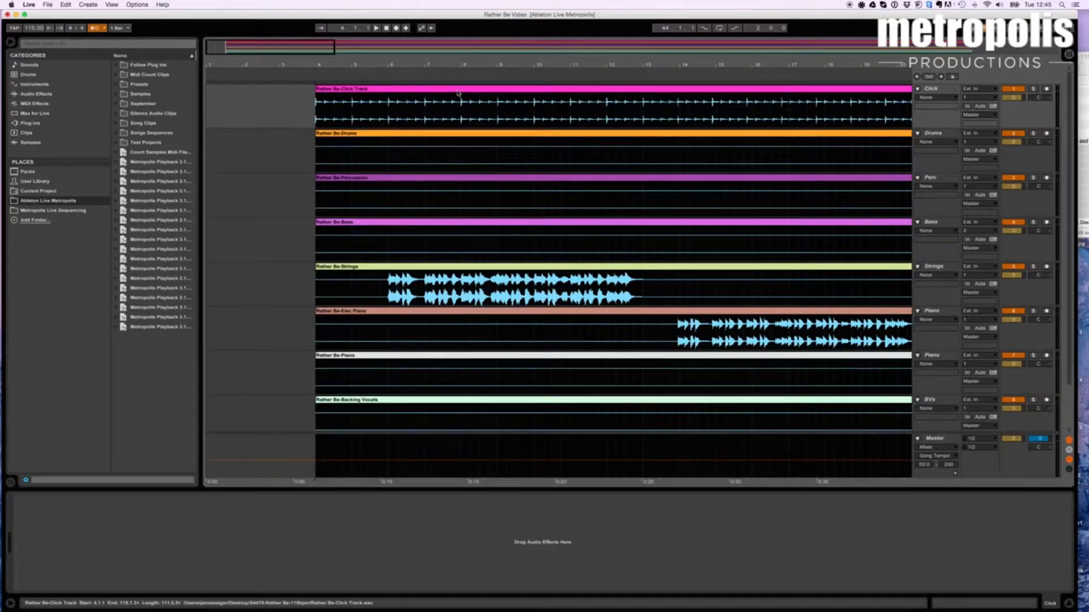
scroll(458, 91, "down", 1)
scroll(458, 97, "up", 1)
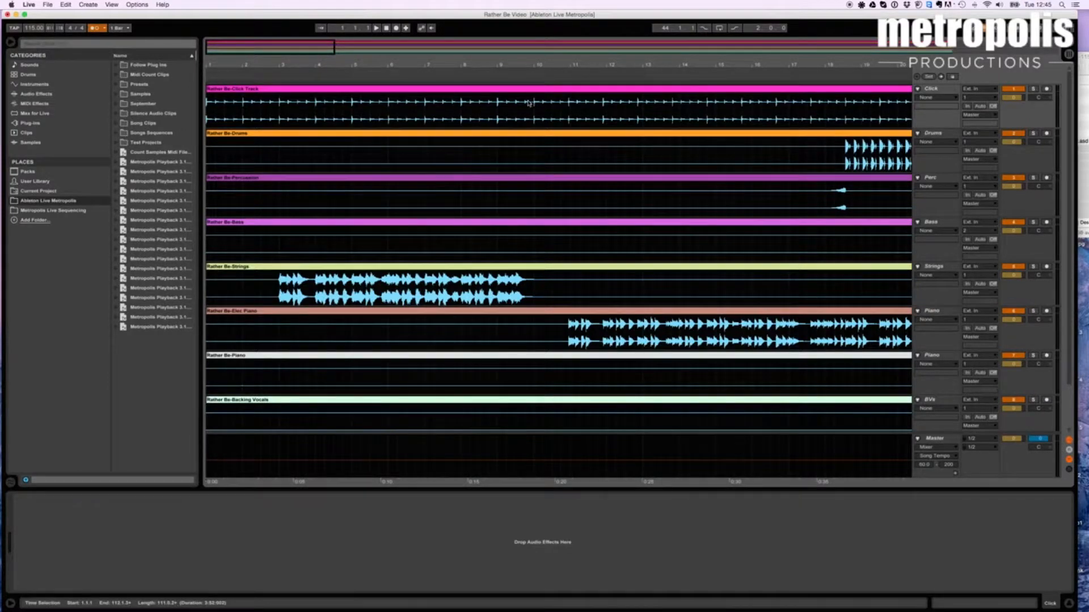
- Set the Master track's Song Tempo automation range to a minimum of 115 and a maximum of 121
key("plus")
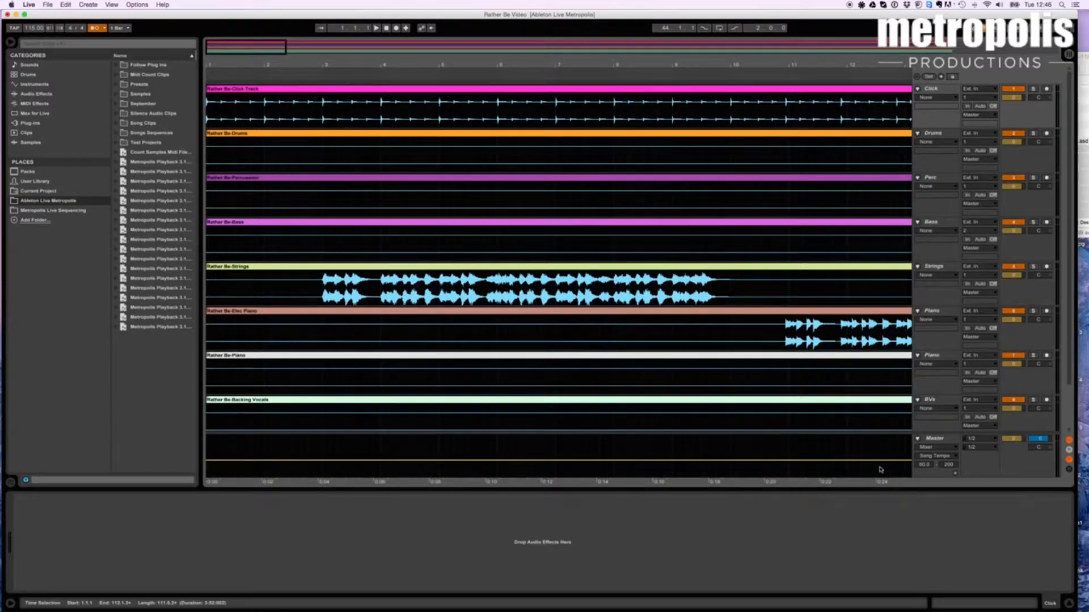
left_click(924, 465)
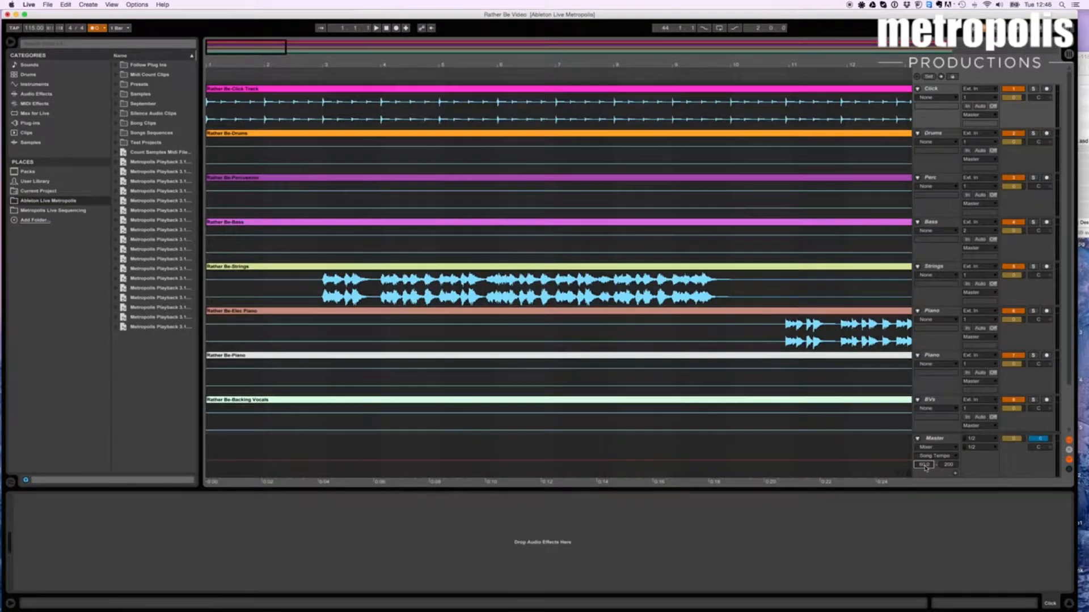
key("BackSpace")
type("115")
left_click(946, 467)
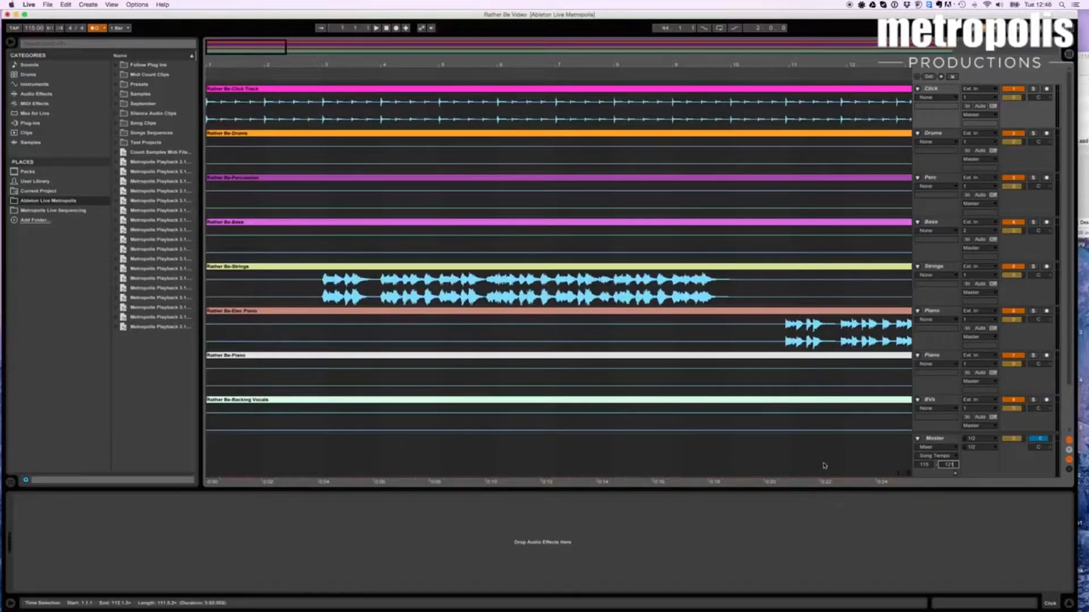
left_click(974, 472)
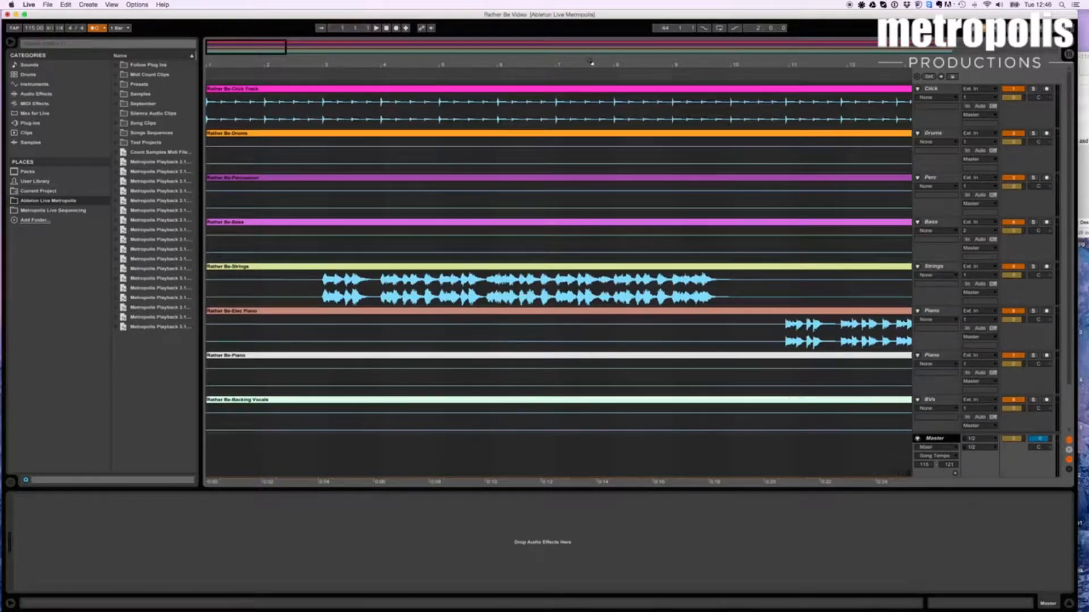
- Play the arrangement from the start, add a locator at bar 10 during playback and stop
left_click(377, 28)
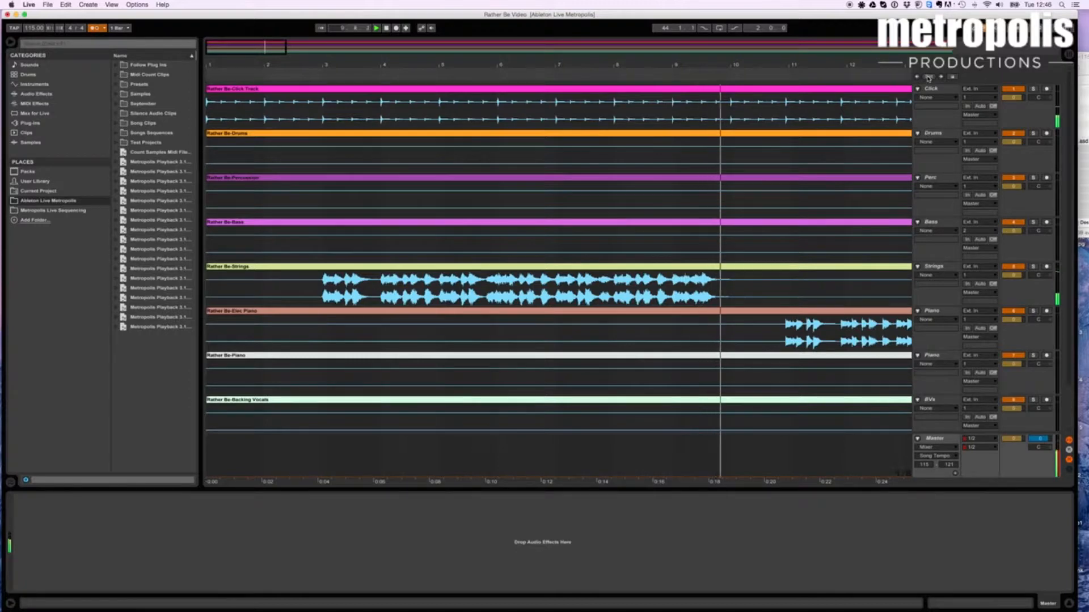
left_click(927, 77)
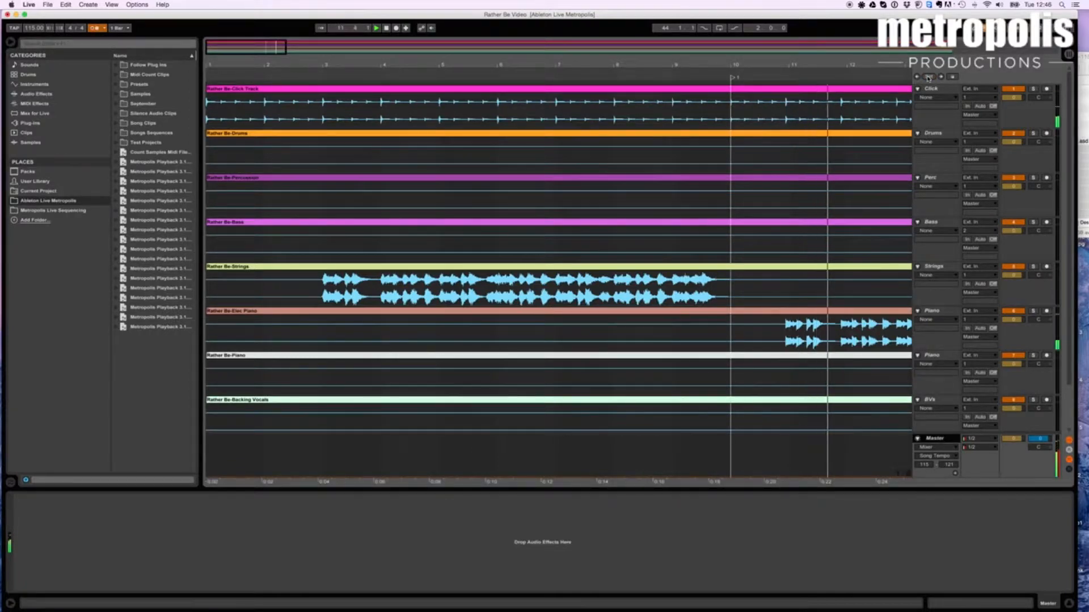
key("space")
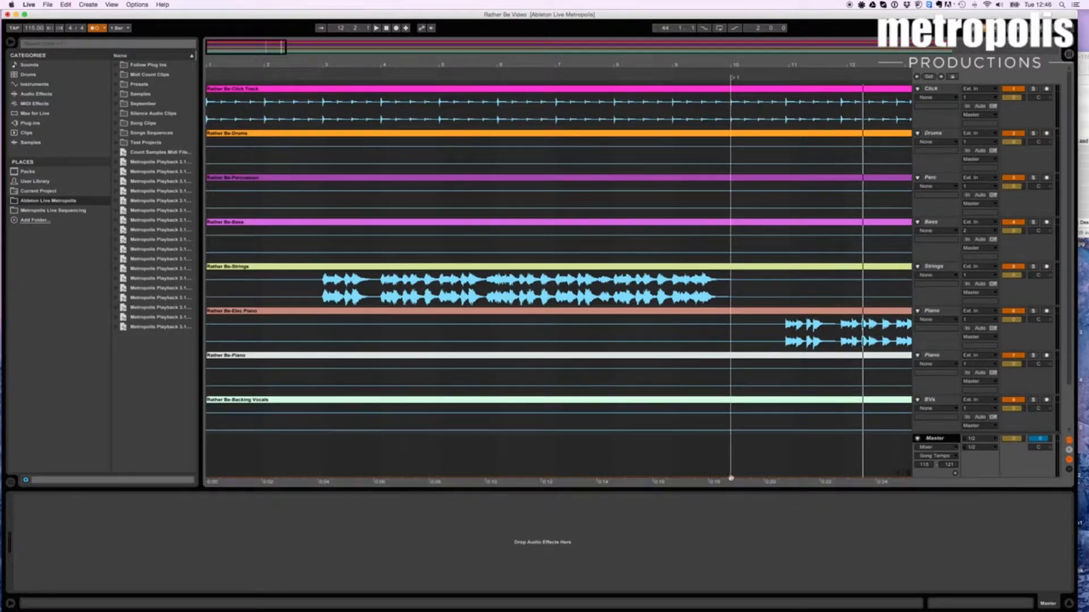
- Raise the Song Tempo automation to 121 from the locator at bar 10 onwards
key("a")
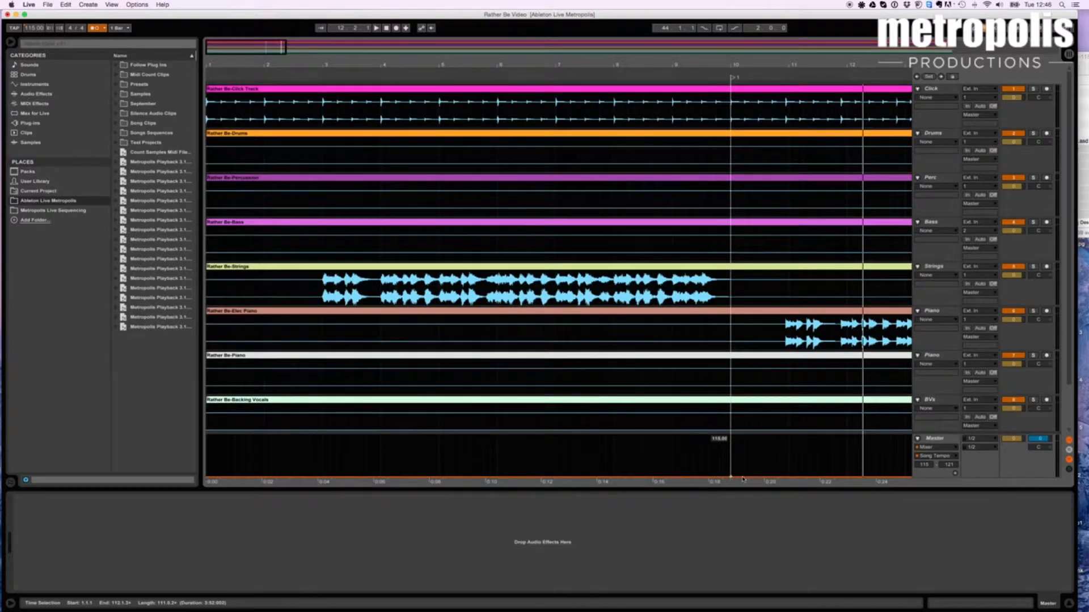
left_click_drag(745, 479, 745, 436)
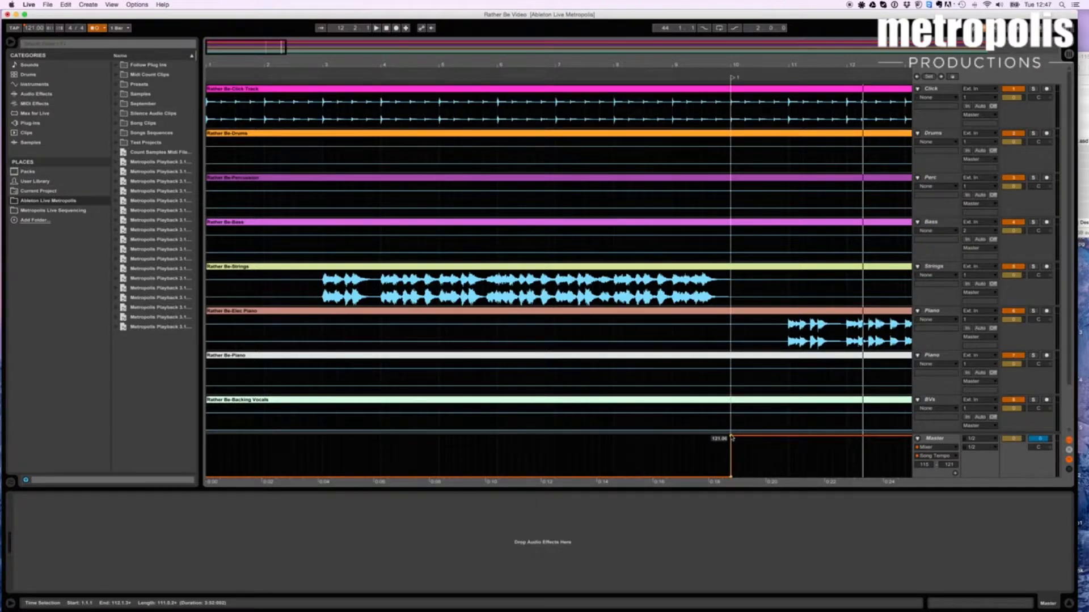
- Split the stem clips on all tracks at the bar 10 locator
scroll(731, 437, "right", 15)
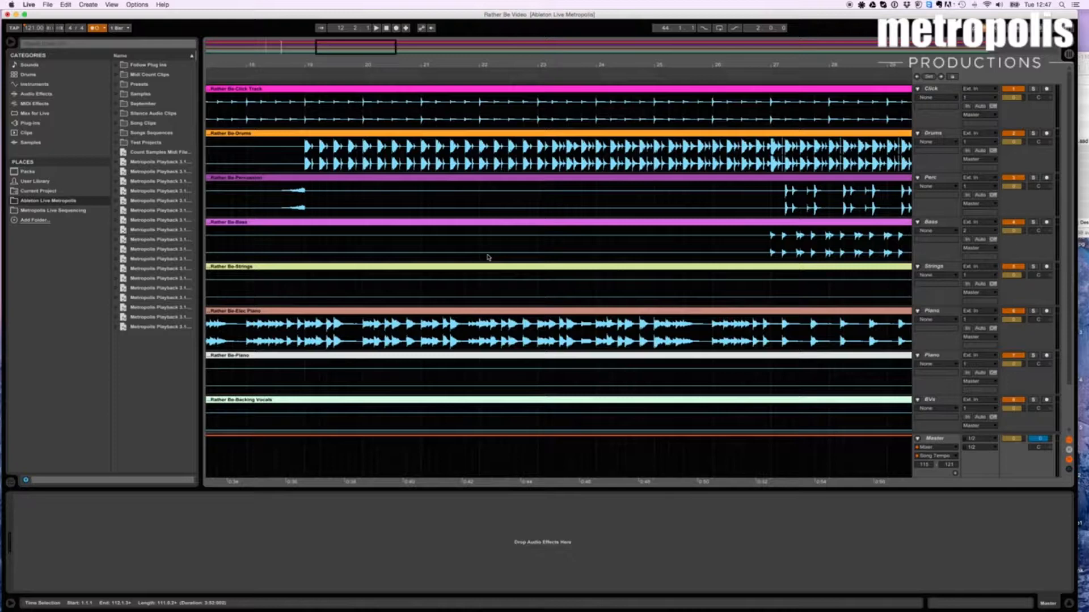
scroll(487, 258, "left", 10)
scroll(488, 257, "left", 10)
scroll(488, 258, "down", 1)
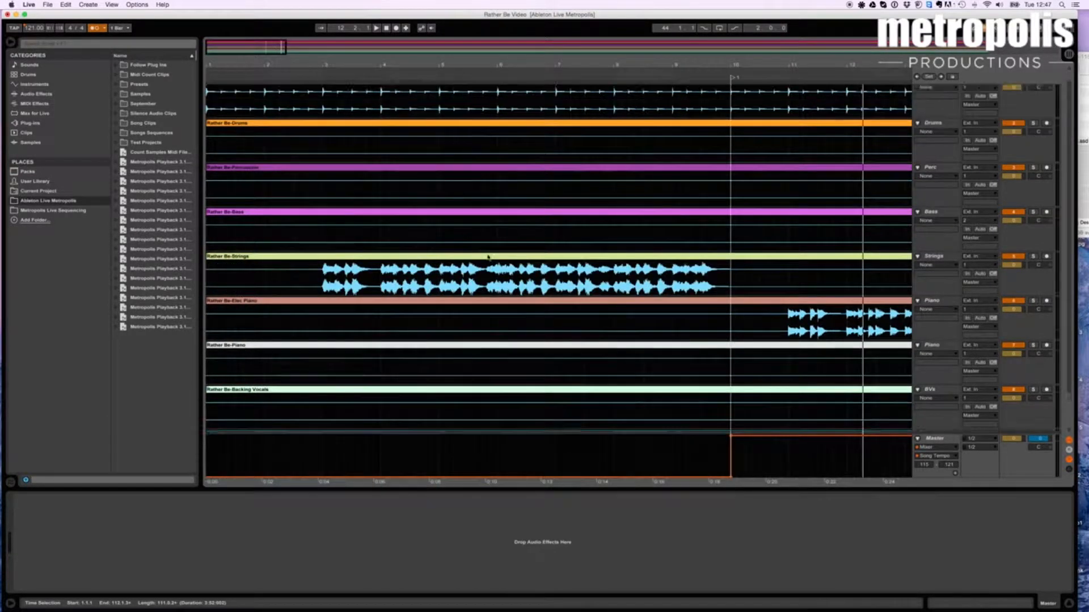
scroll(487, 258, "up", 1)
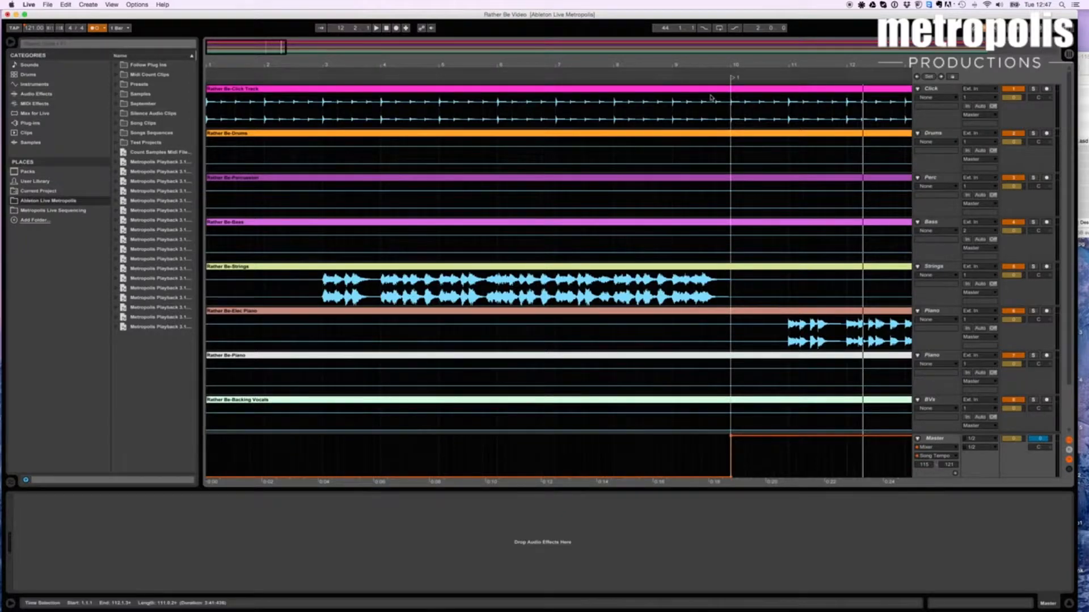
left_click(732, 80)
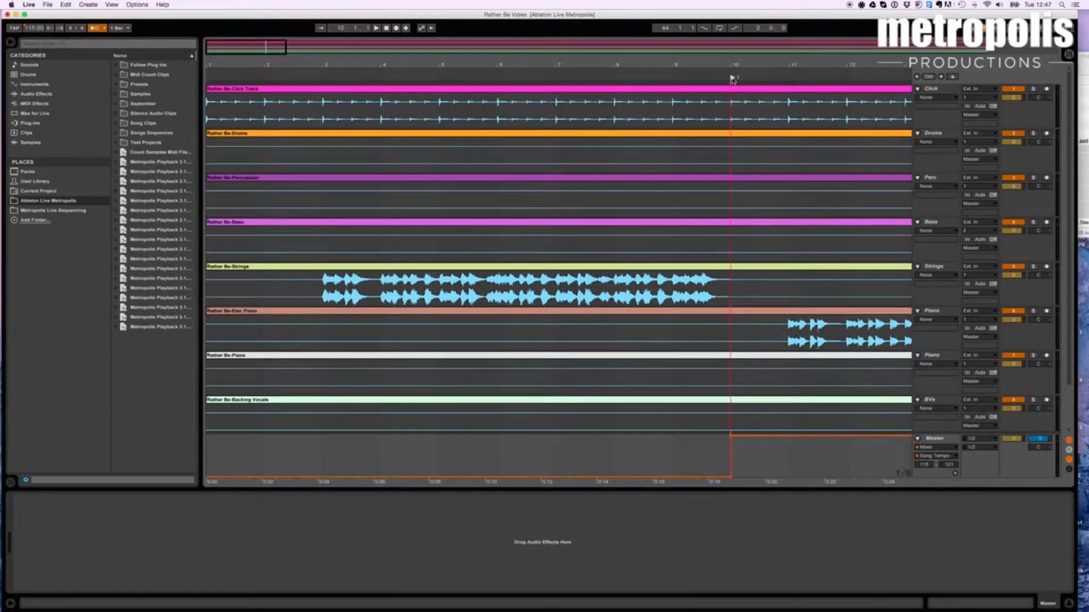
key("super+e")
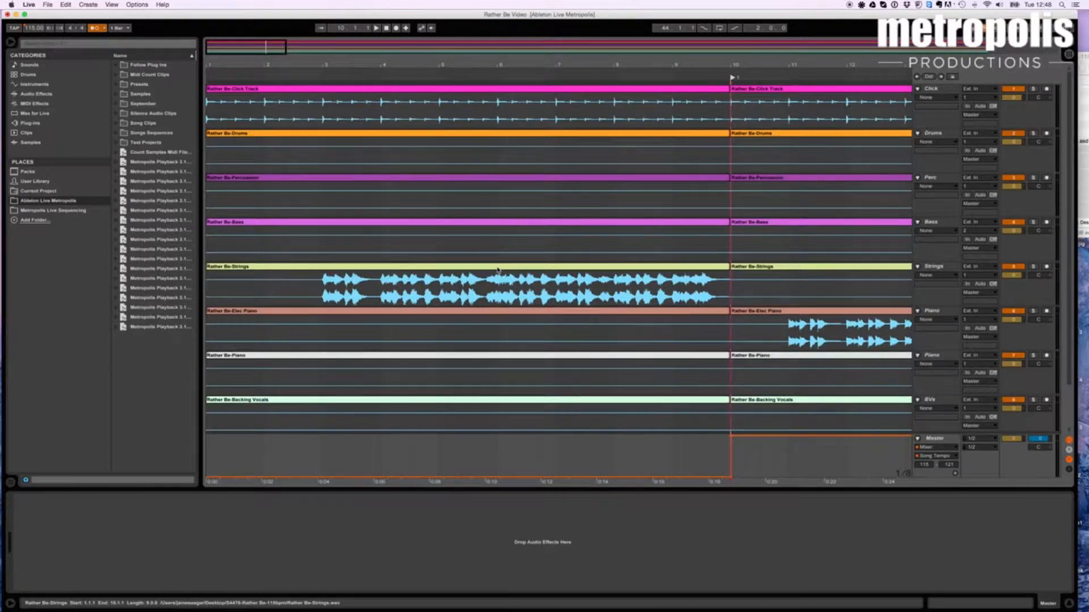
- Turn on Warp for the stem clips before the bar 10 locator on all tracks and open the Click Track clip
left_click(472, 89)
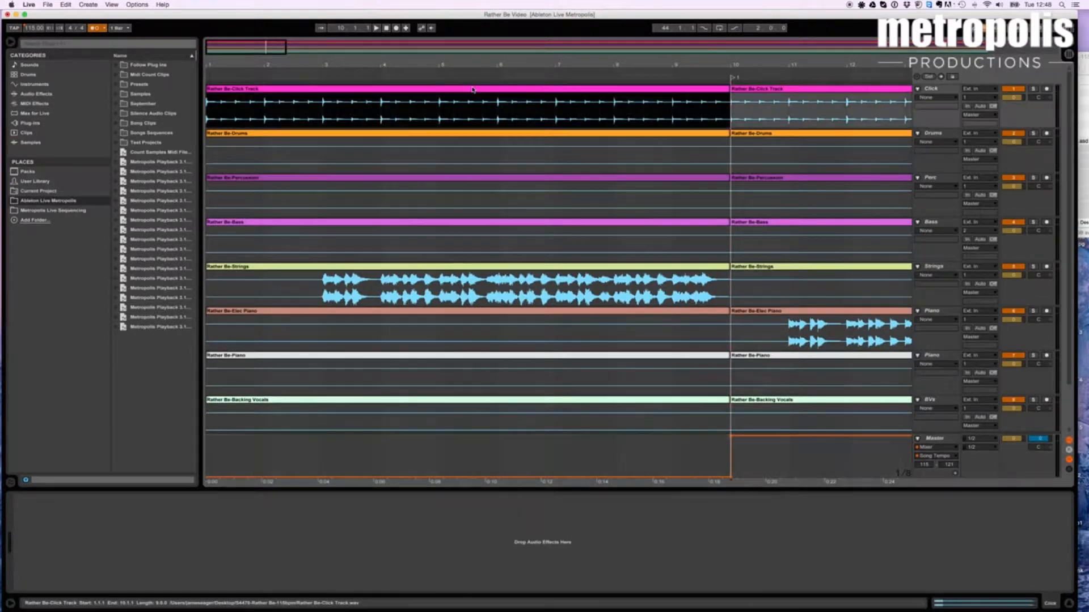
scroll(465, 267, "down", 3)
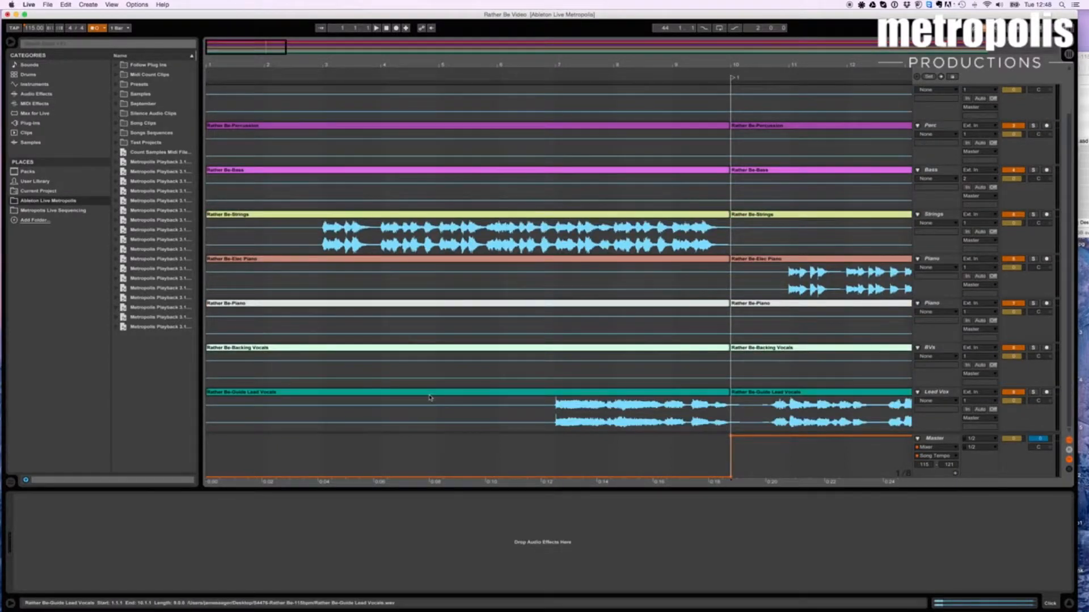
left_click(429, 394, "shift")
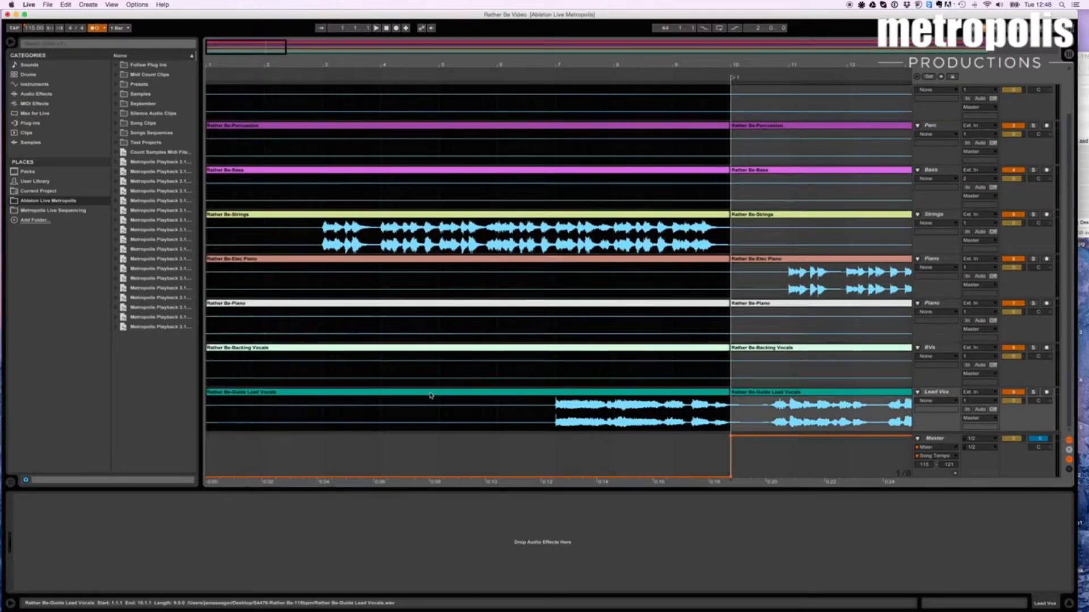
double_click(430, 394)
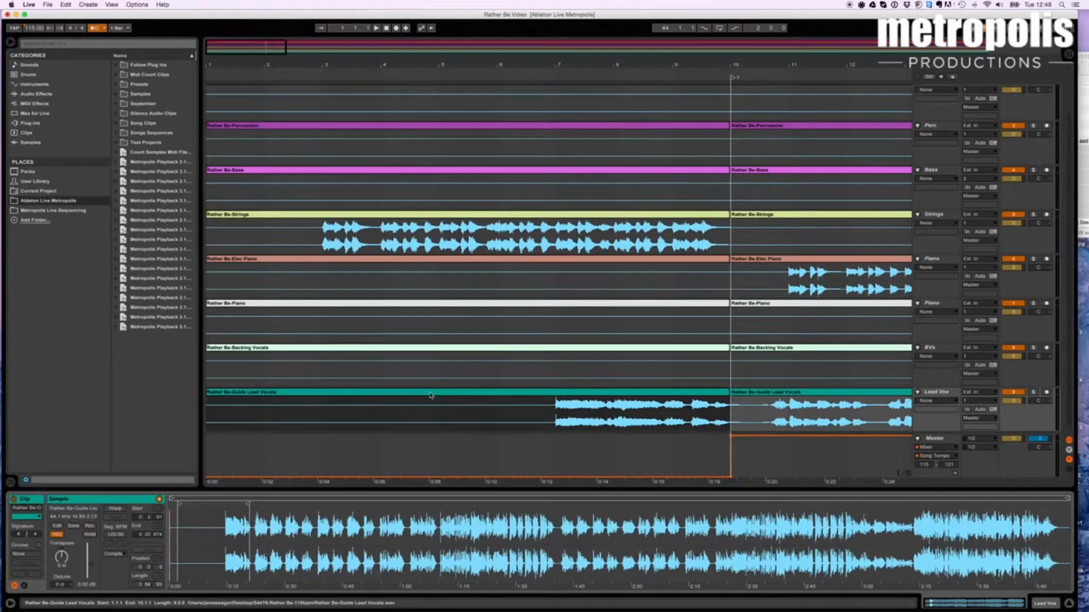
scroll(429, 395, "up", 3)
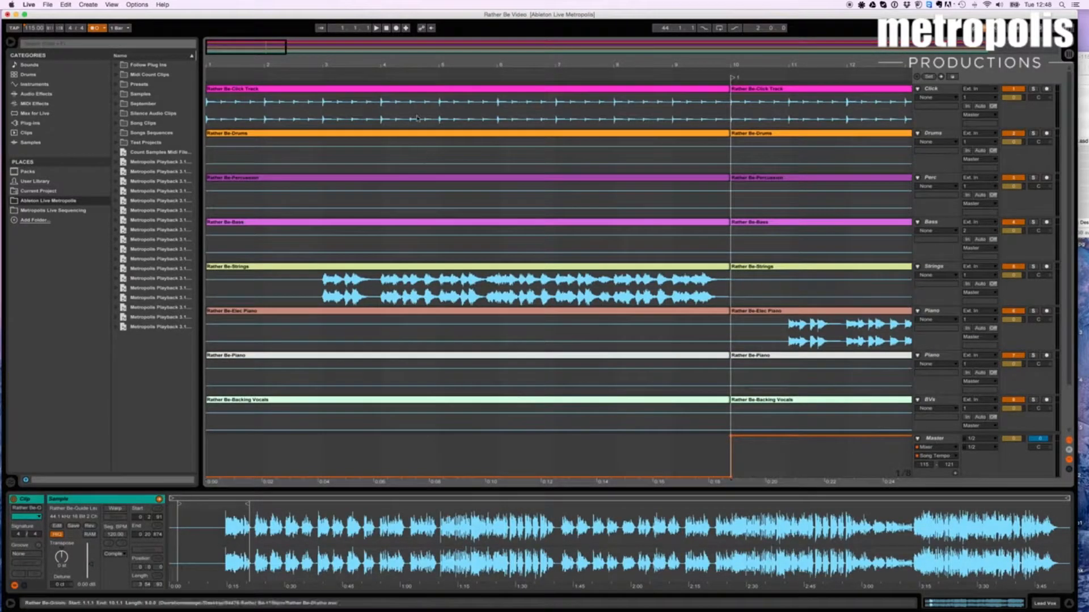
left_click(416, 92, "shift")
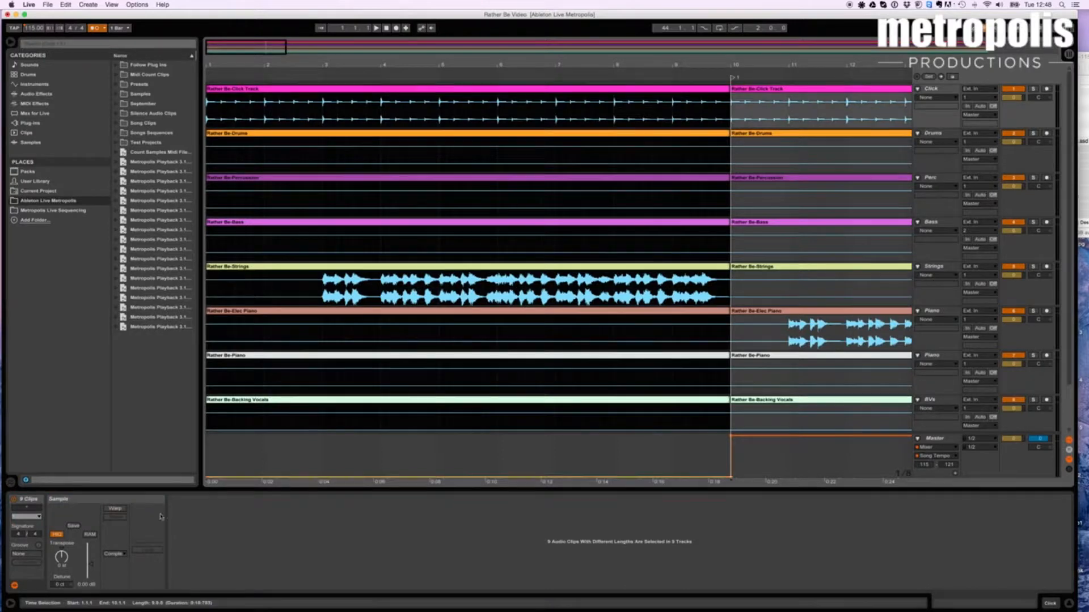
left_click(116, 509)
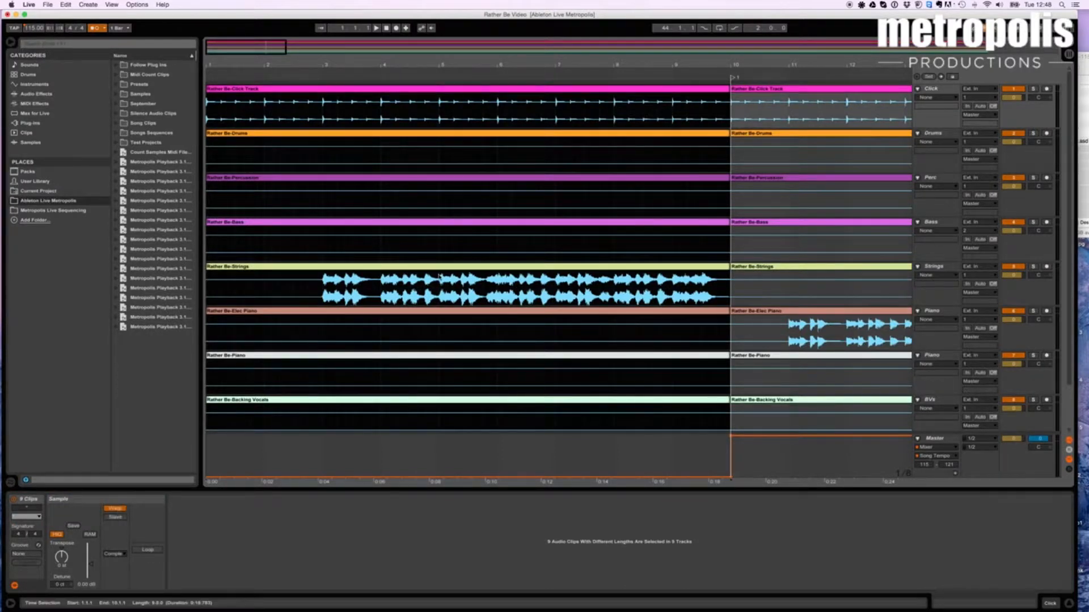
left_click(413, 89)
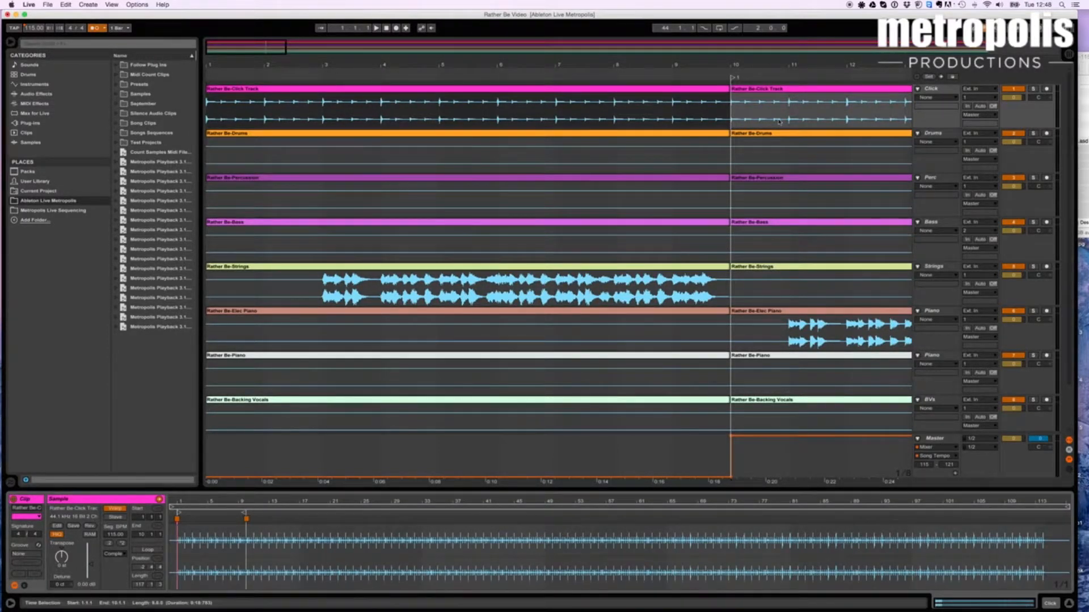
- Play the arrangement from the bar 10 locator, stop, and set the song tempo to 121
scroll(779, 121, "right", 5)
scroll(779, 122, "right", 4)
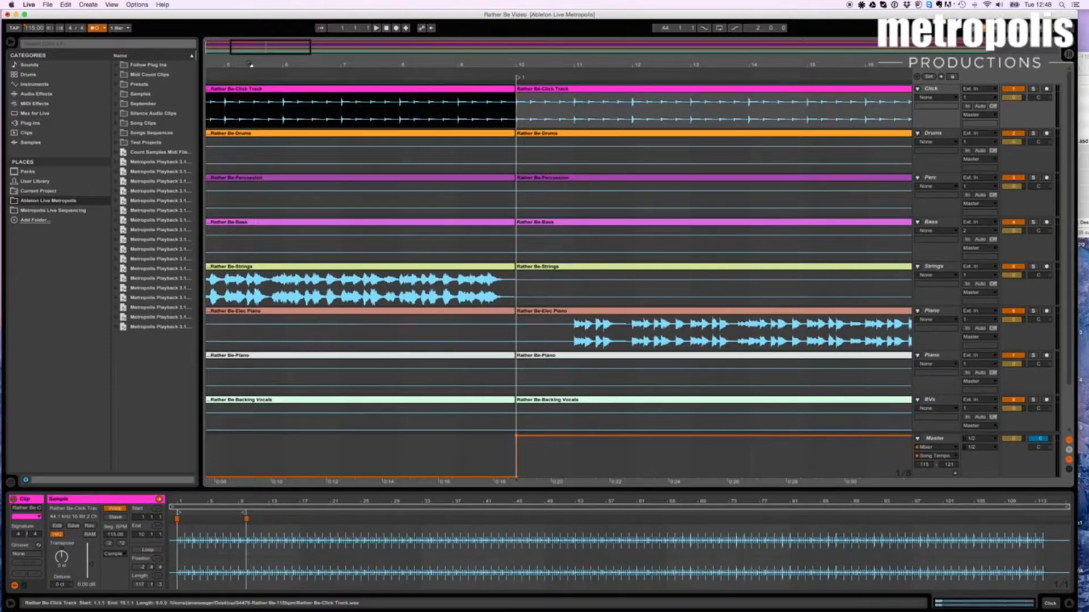
left_click(517, 79)
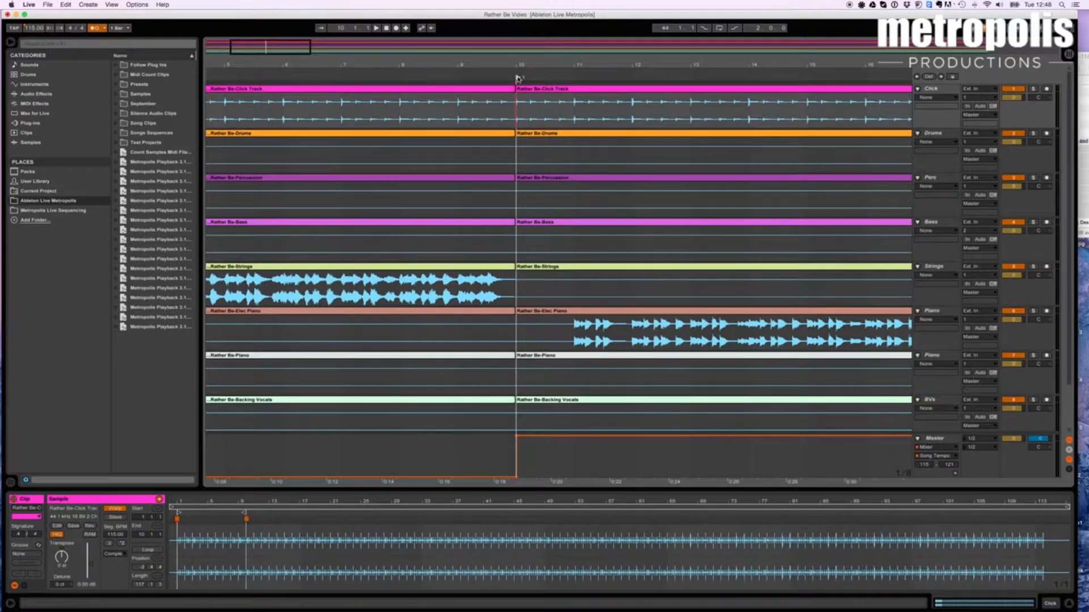
key("space")
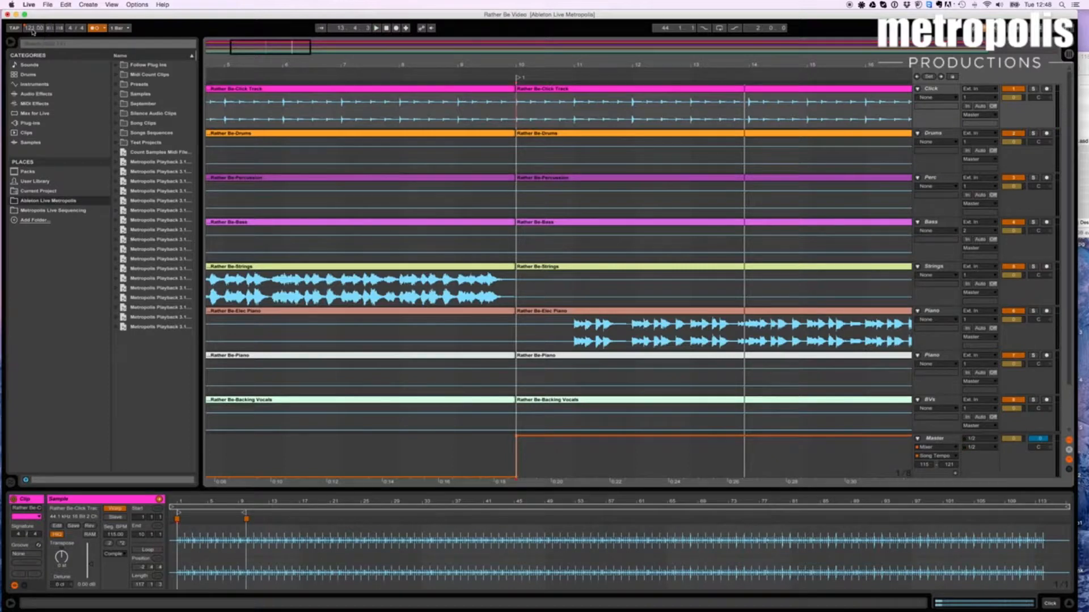
left_click_drag(33, 31, 32, 31)
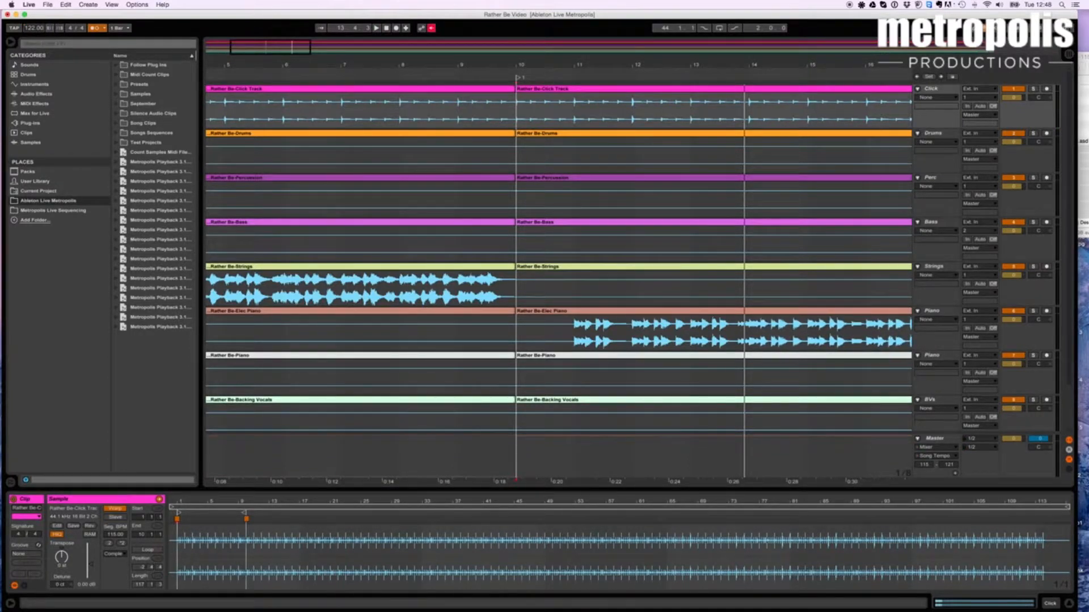
left_click(33, 29)
type("121")
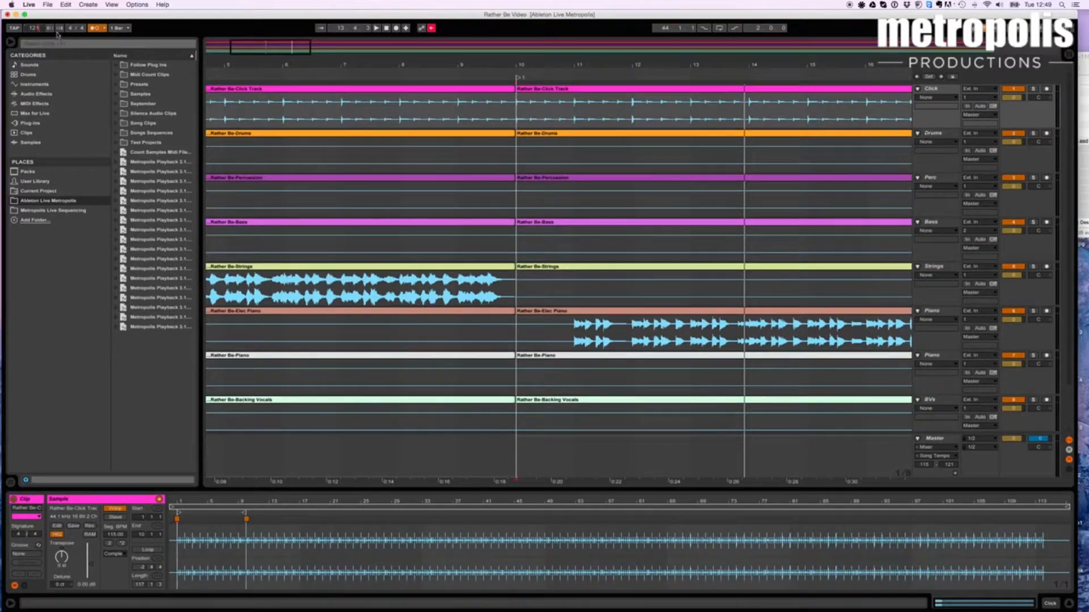
- Turn on Warp for the stem clips after the bar 10 locator on all tracks and inspect the Click Track and Drums clips
scroll(556, 91, "down", 1)
scroll(557, 91, "right", 1)
left_click(556, 103)
scroll(556, 133, "down", 1)
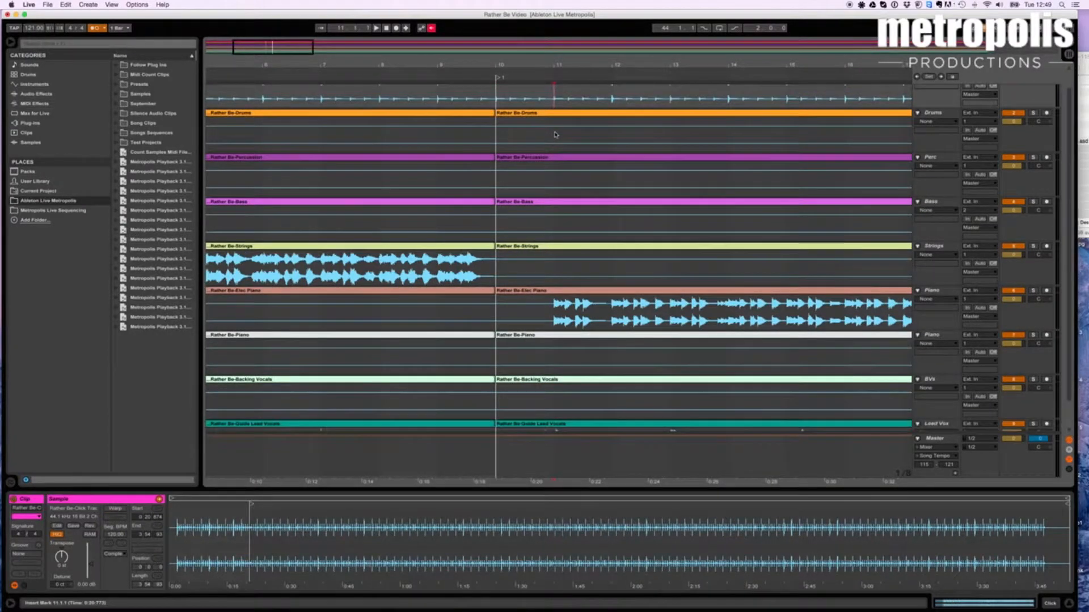
scroll(555, 134, "up", 1)
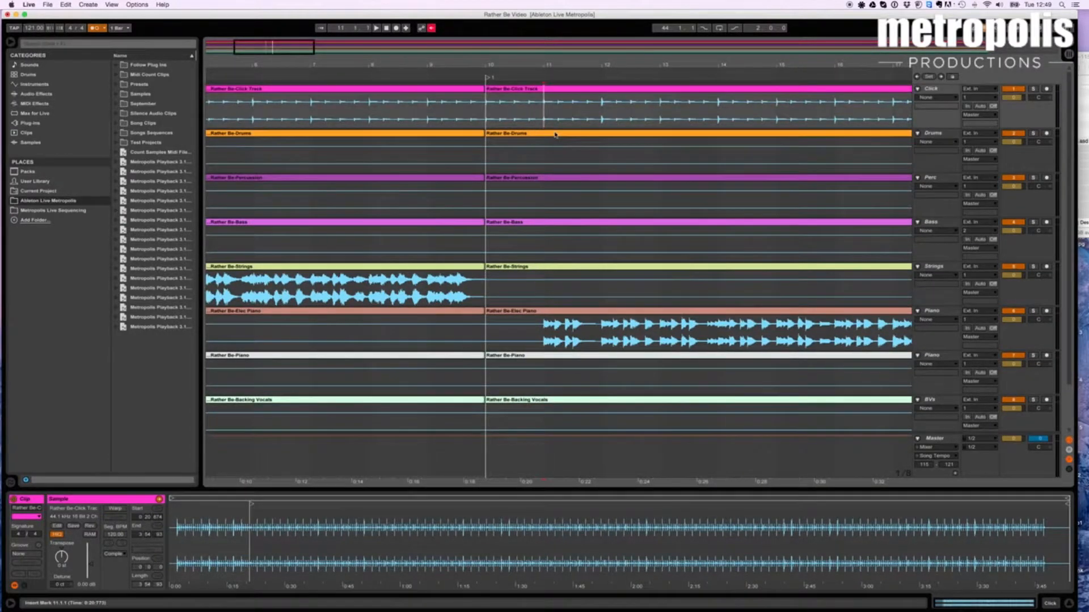
left_click(534, 89)
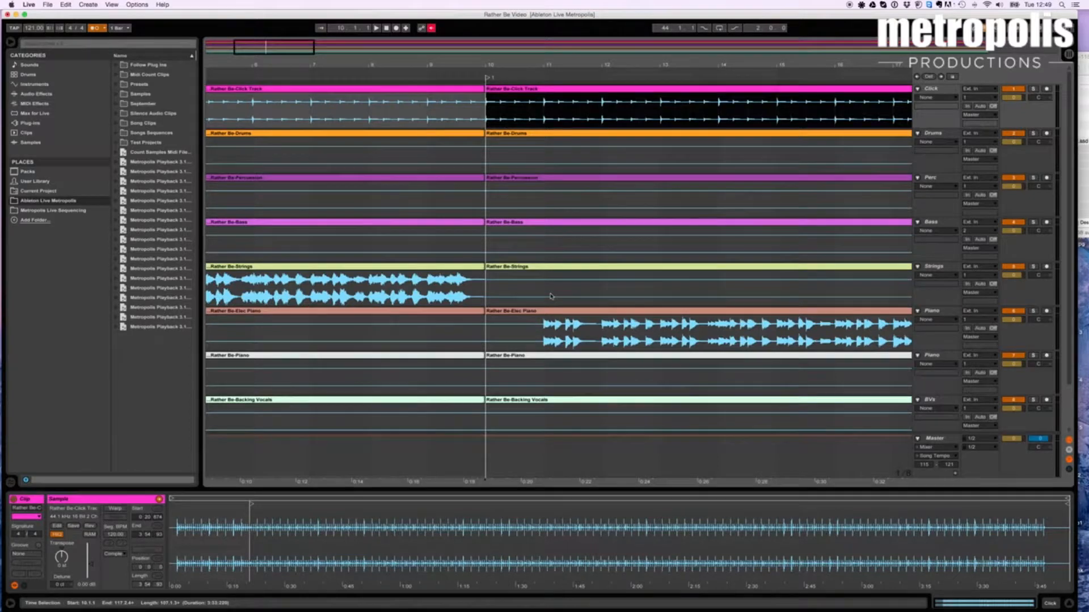
scroll(551, 296, "down", 1)
scroll(551, 296, "right", 1)
scroll(550, 295, "right", 1)
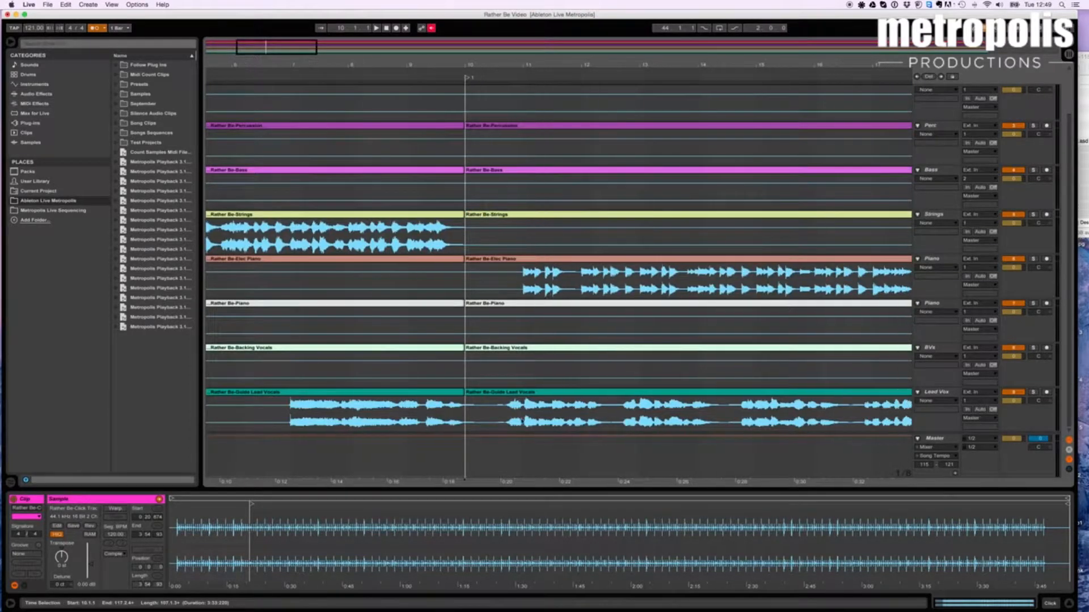
left_click(523, 395, "shift")
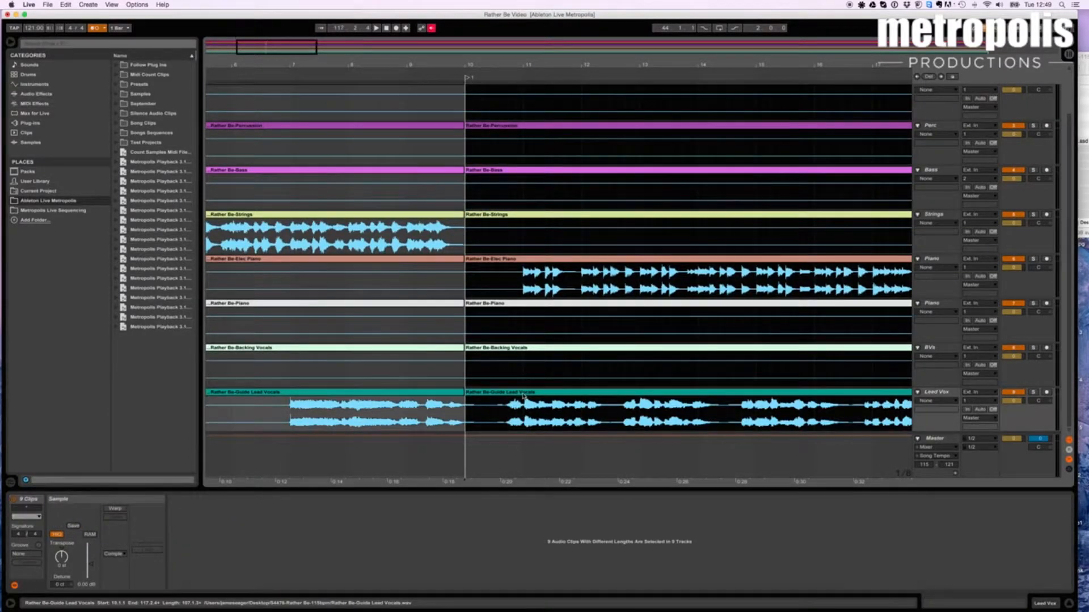
left_click(115, 509)
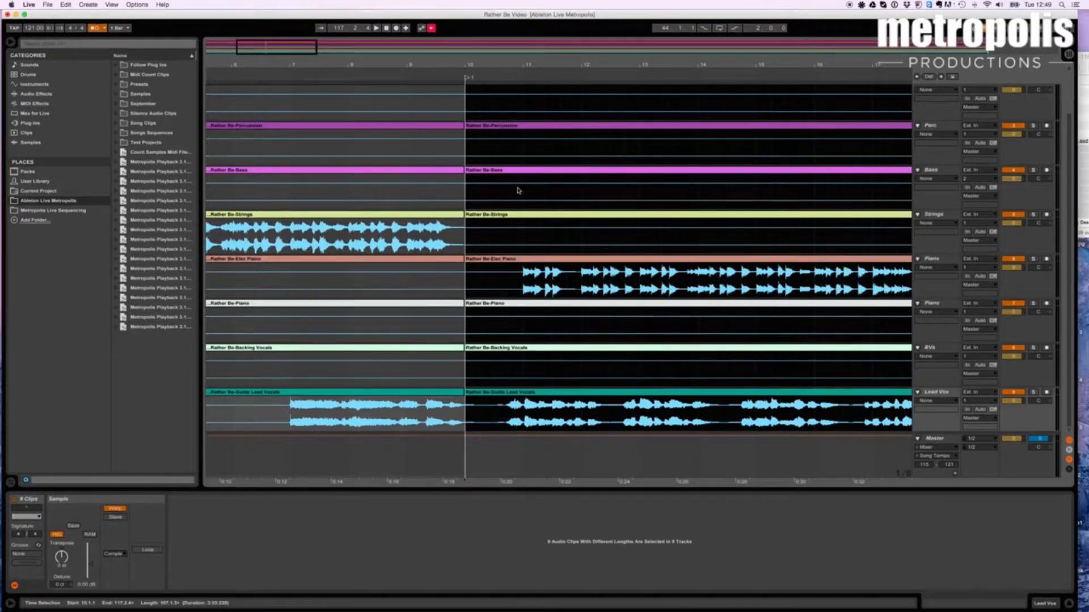
scroll(518, 190, "up", 3)
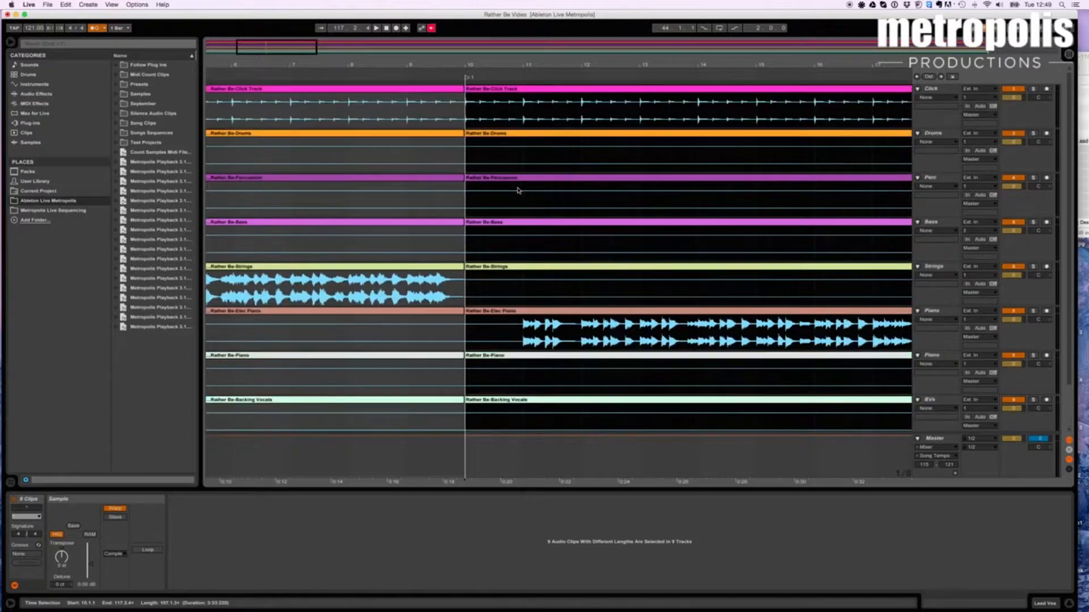
left_click(536, 91)
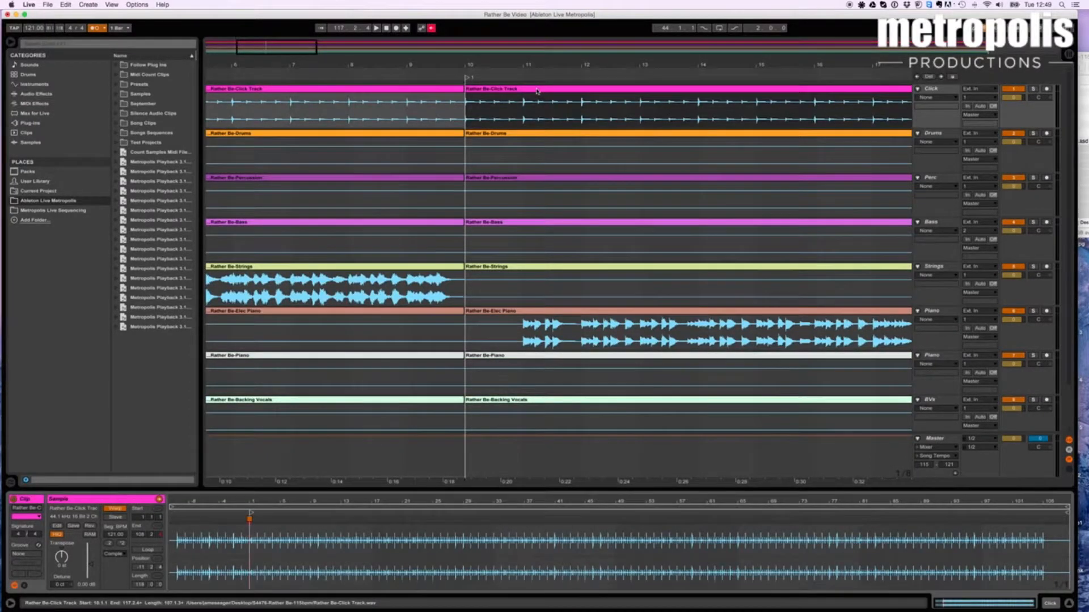
left_click(554, 136)
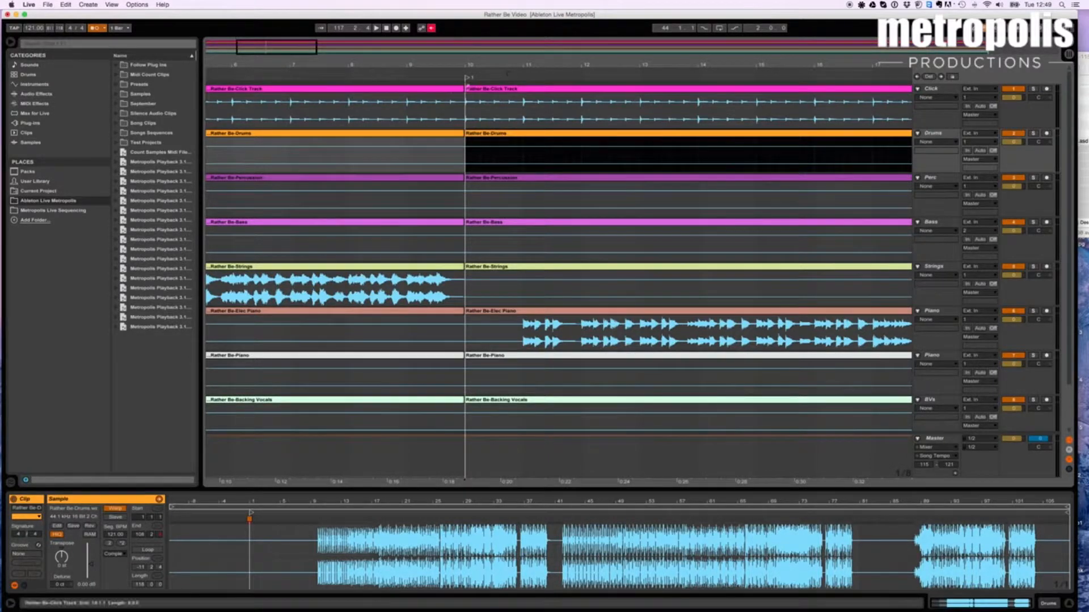
- Play from the bar 10 locator, raise the song tempo to 140 during playback, and stop
left_click(468, 78)
left_click(468, 79)
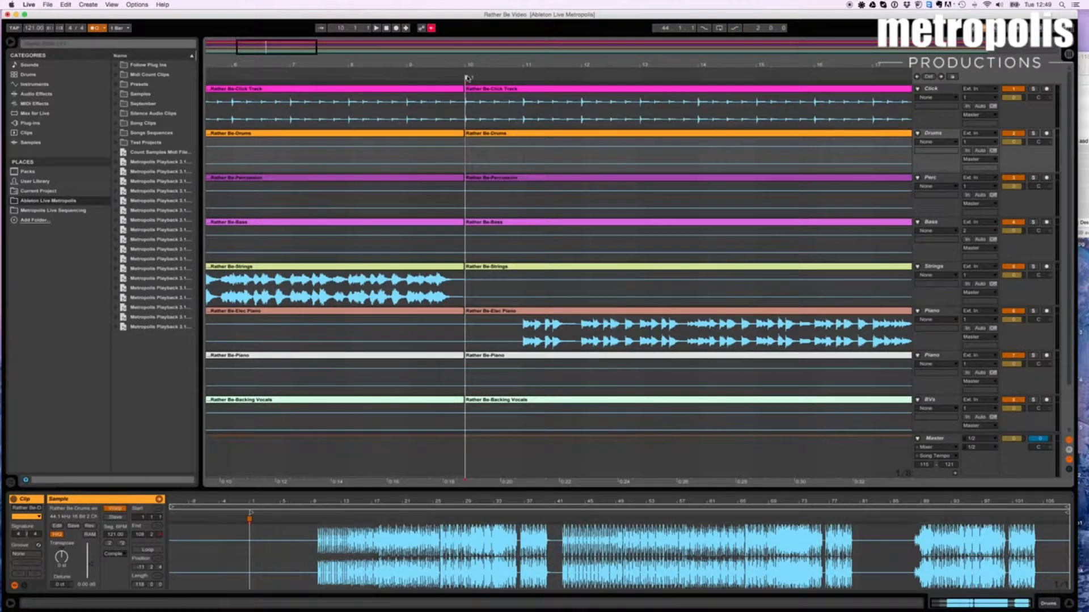
key("space")
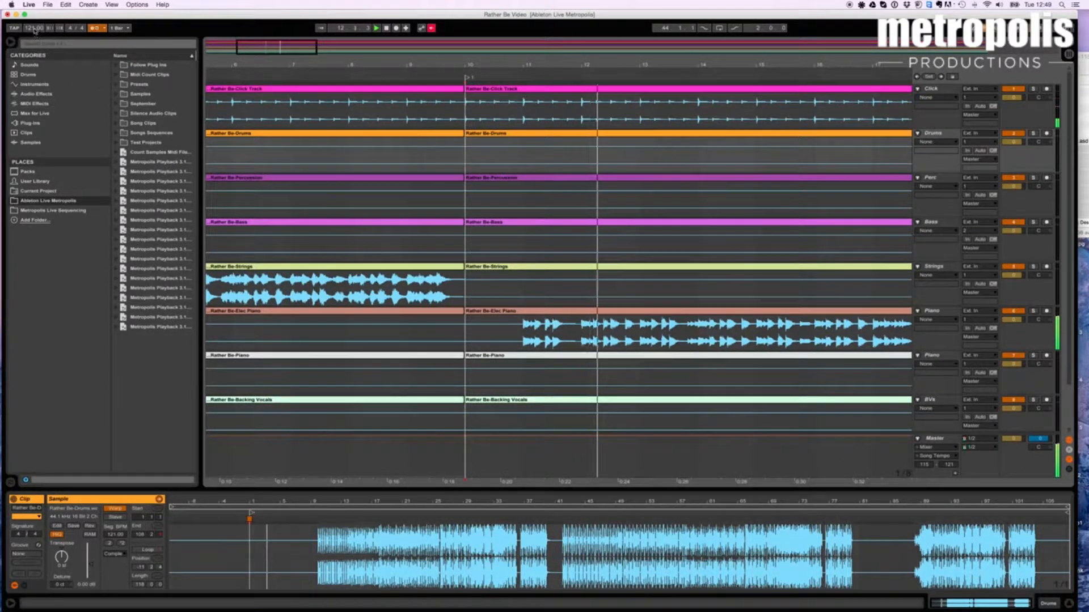
left_click_drag(34, 29, 35, 15)
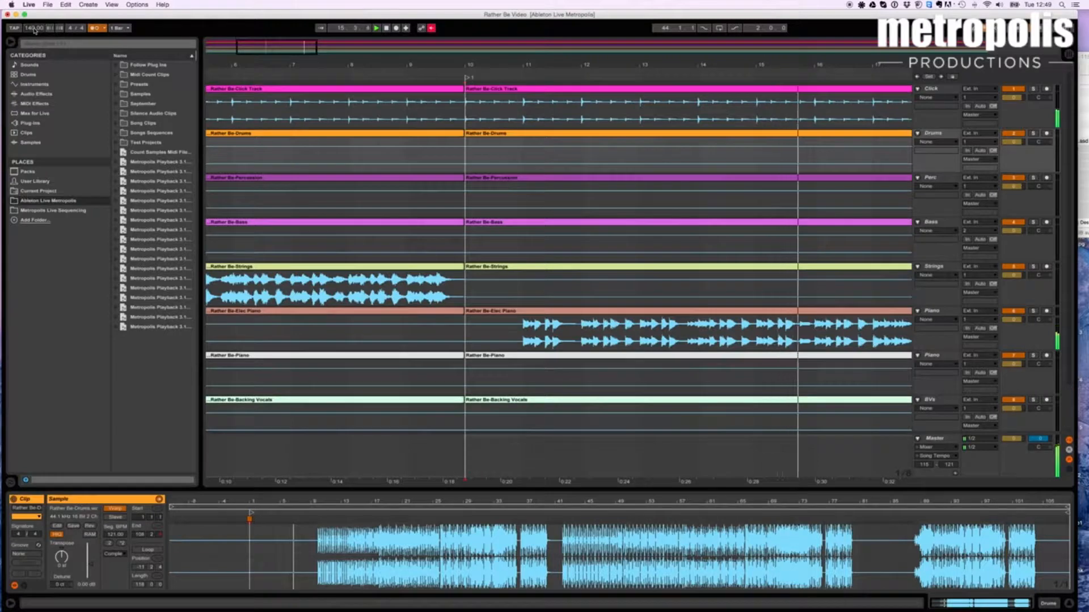
key("space")
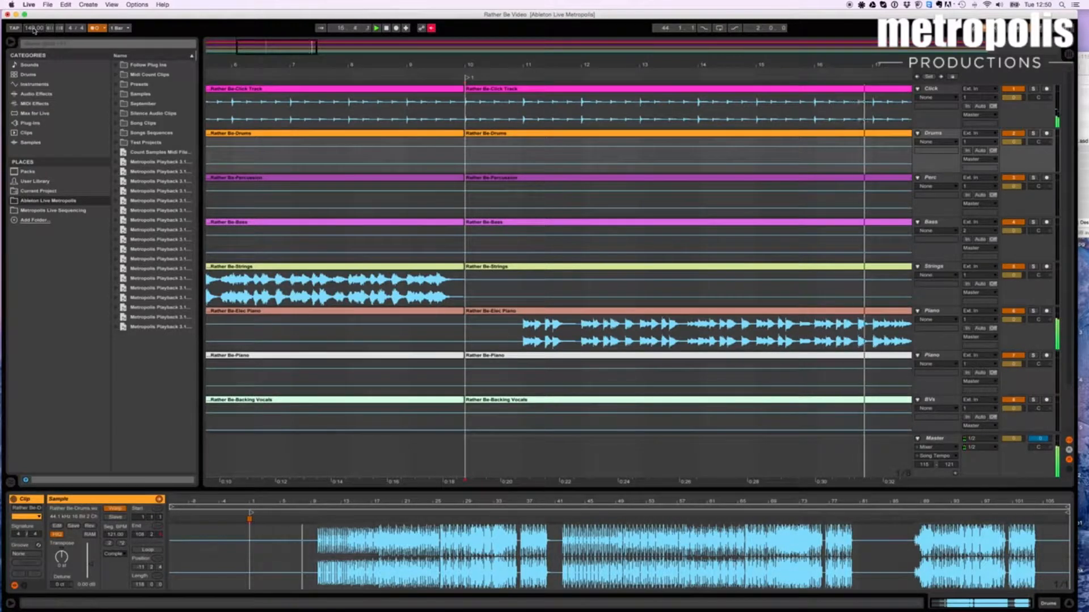
- Play the warped stems from the start of the arrangement and stop
scroll(301, 157, "left", 5)
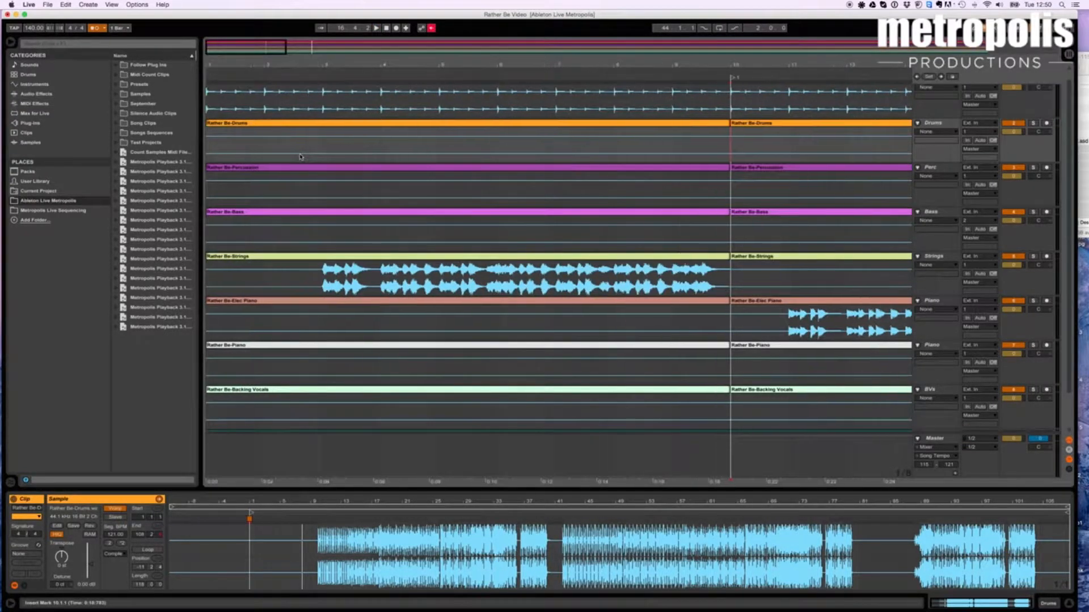
scroll(300, 157, "down", 2)
scroll(300, 157, "up", 2)
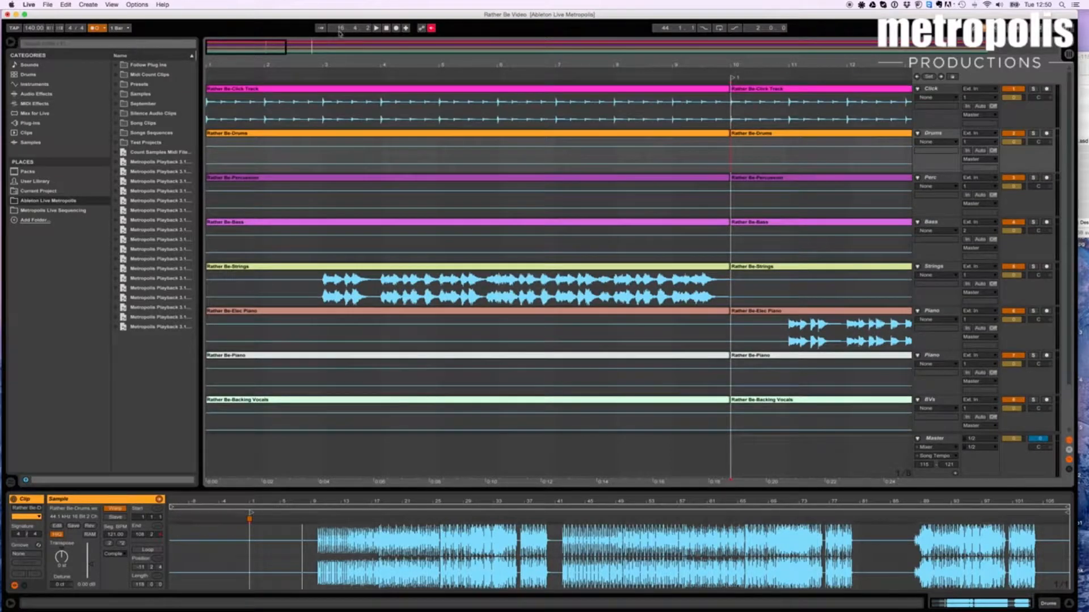
left_click(386, 28)
left_click(377, 28)
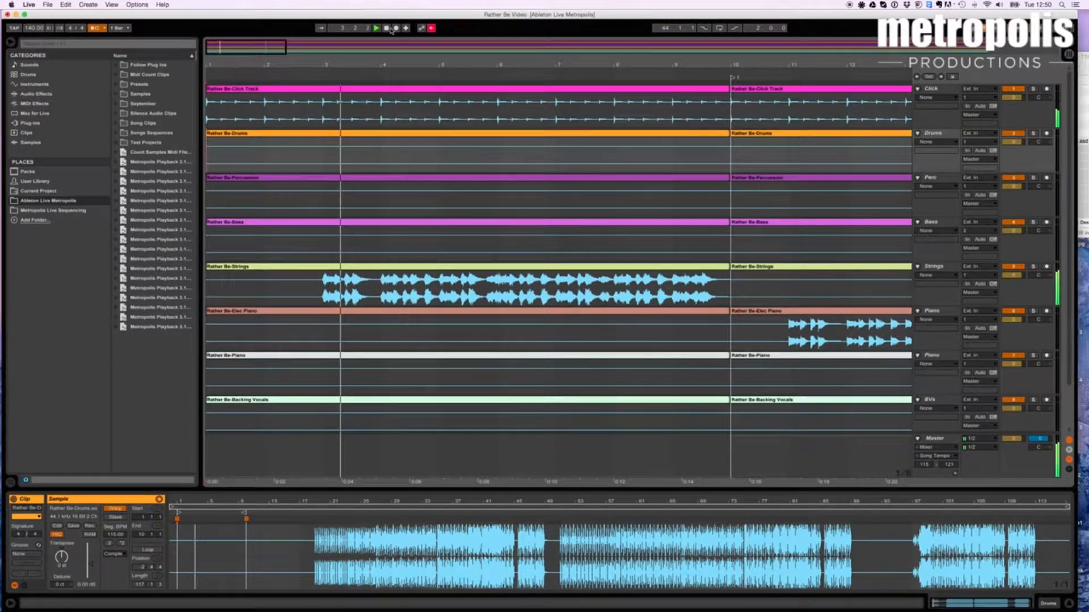
left_click(386, 29)
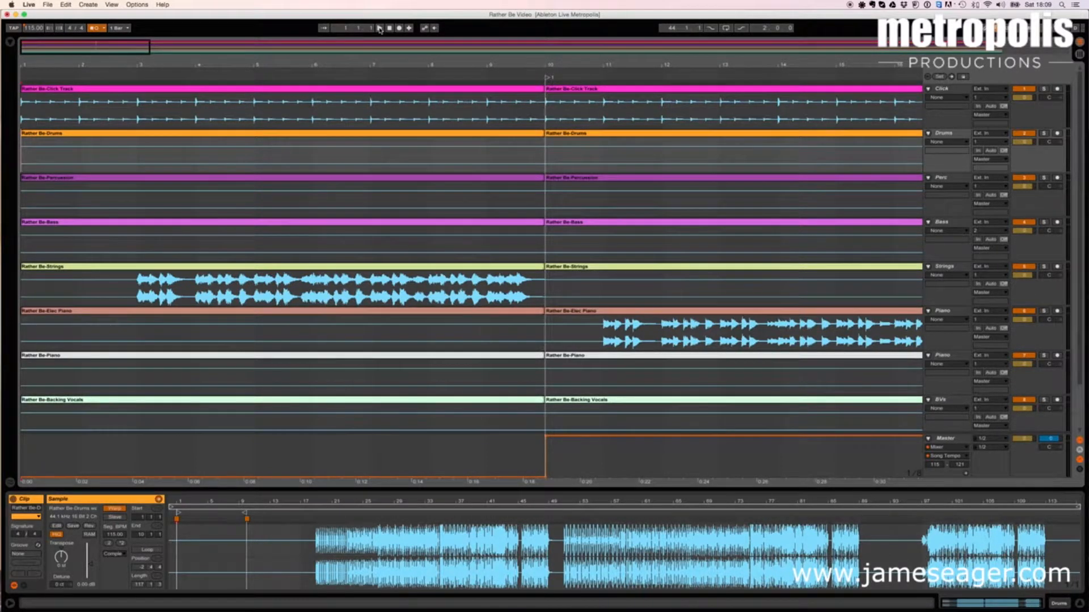
- Play the arrangement from the start and jump to the bar 10 locator during playback
left_click(380, 29)
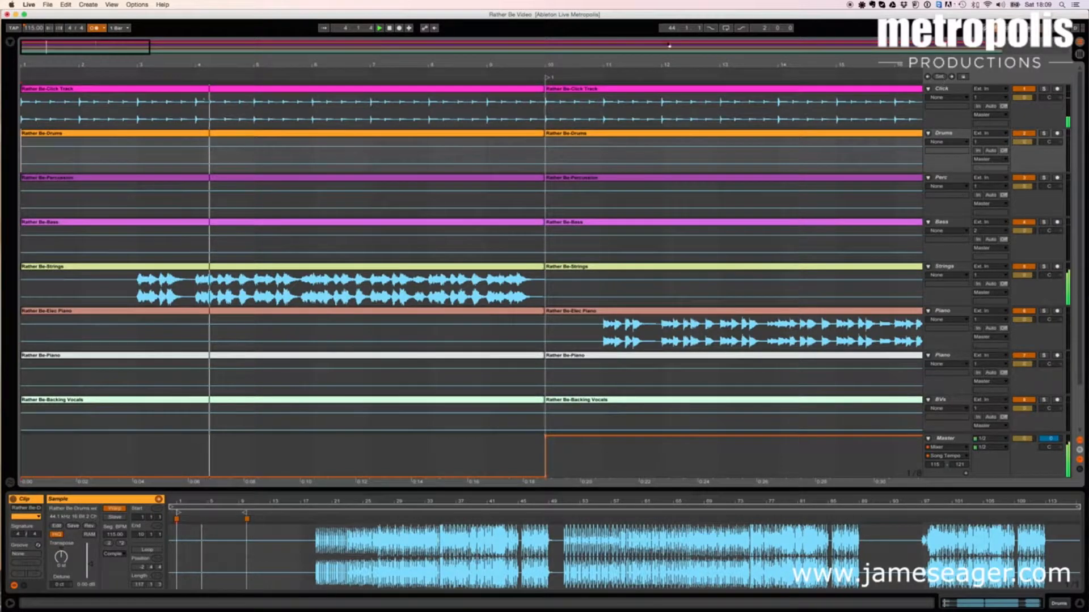
left_click(547, 77)
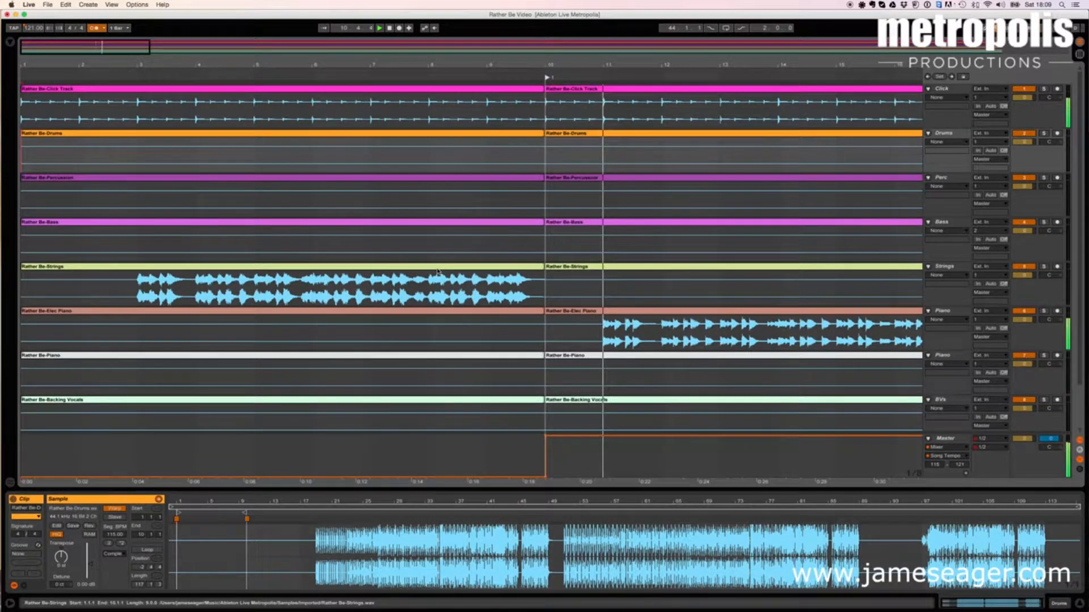
- Add a second locator during playback and move it to bar 19, where the drums enter
scroll(572, 214, "right", 3)
scroll(609, 203, "right", 5)
scroll(610, 203, "right", 1)
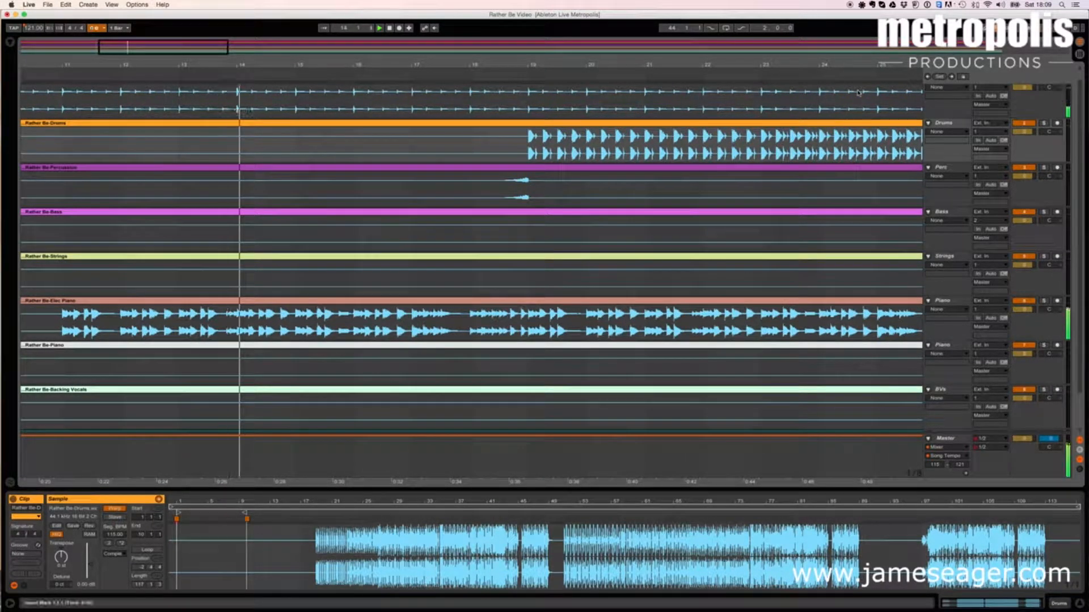
left_click(940, 77)
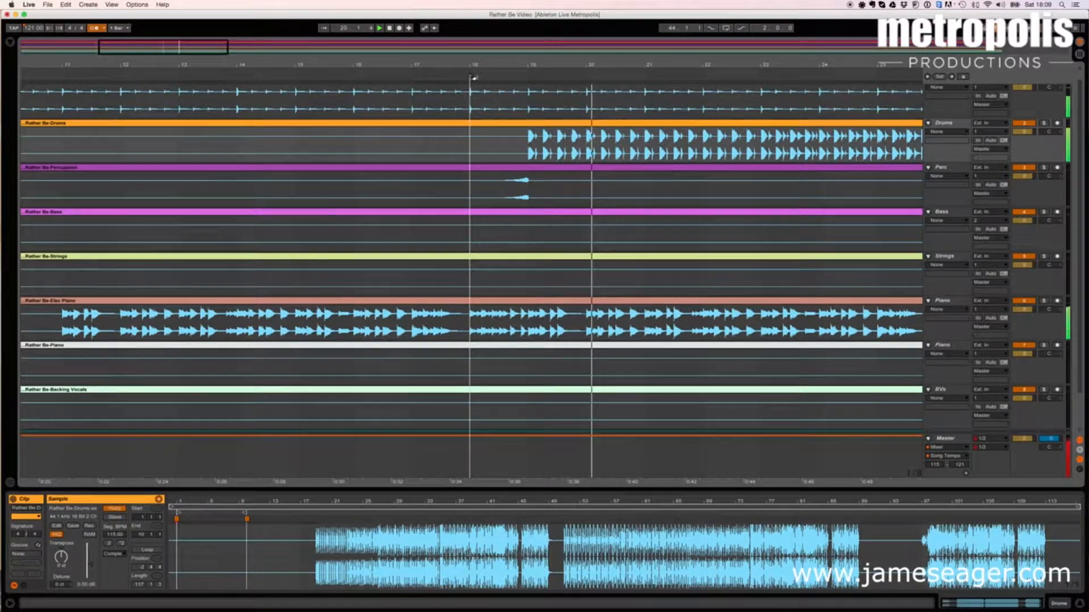
left_click_drag(471, 78, 531, 76)
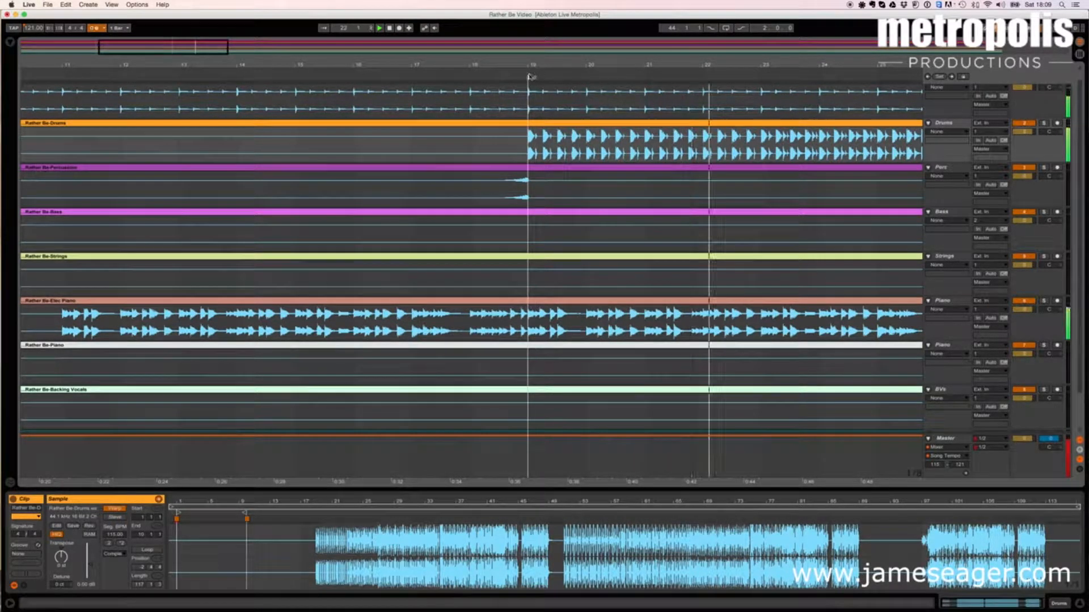
- Add a third locator during playback and move it to bar 27, where the percussion and bass enter
scroll(673, 199, "right", 10)
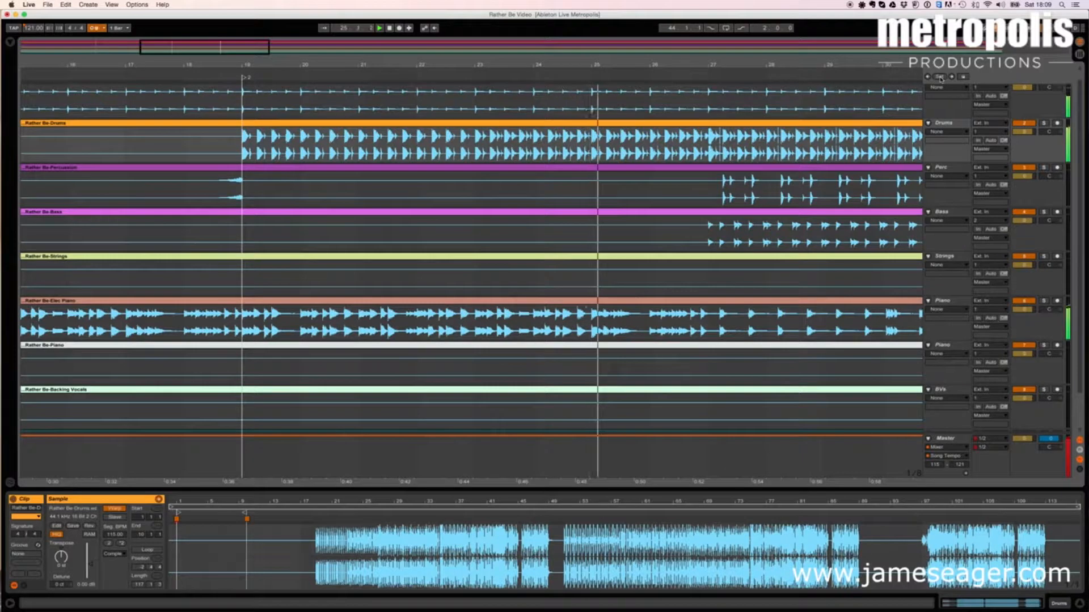
left_click(940, 77)
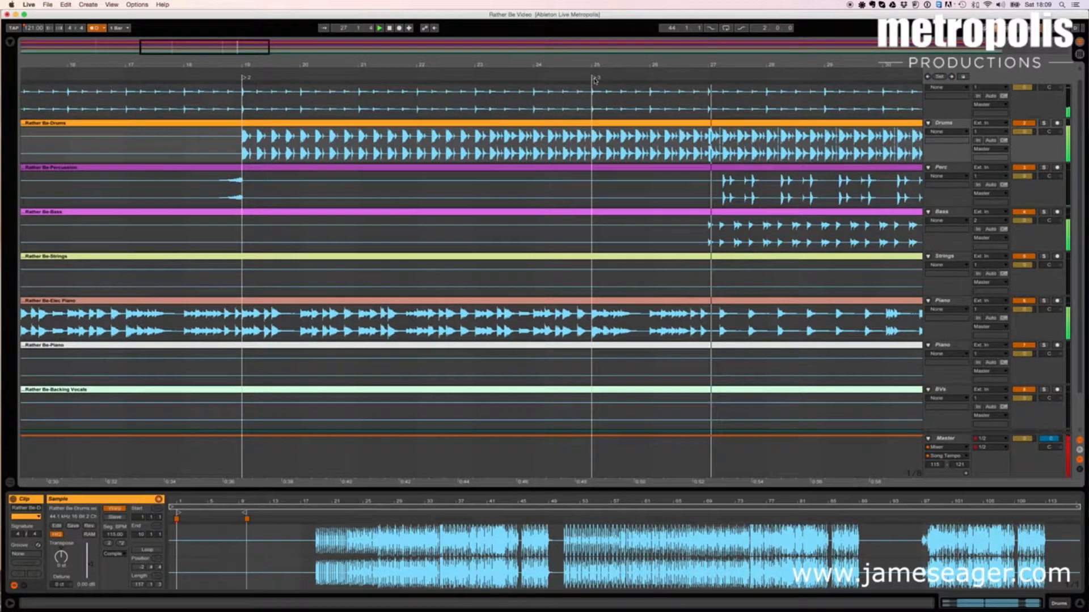
left_click_drag(597, 80, 713, 80)
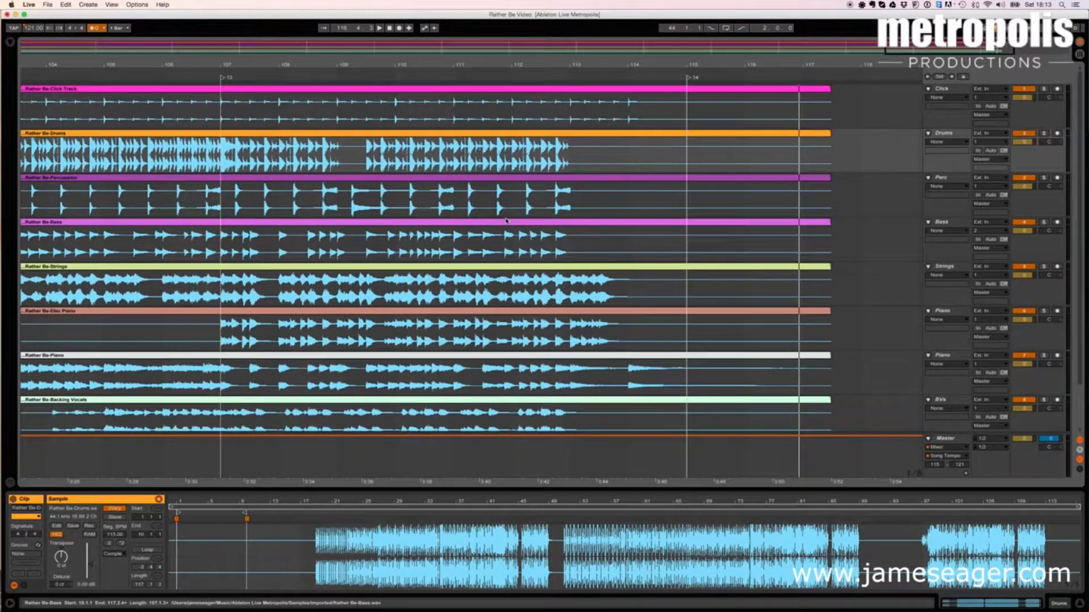
- Trim the ends of all the stem clips back to locator 14 at bar 115
key("minus")
key("minus")
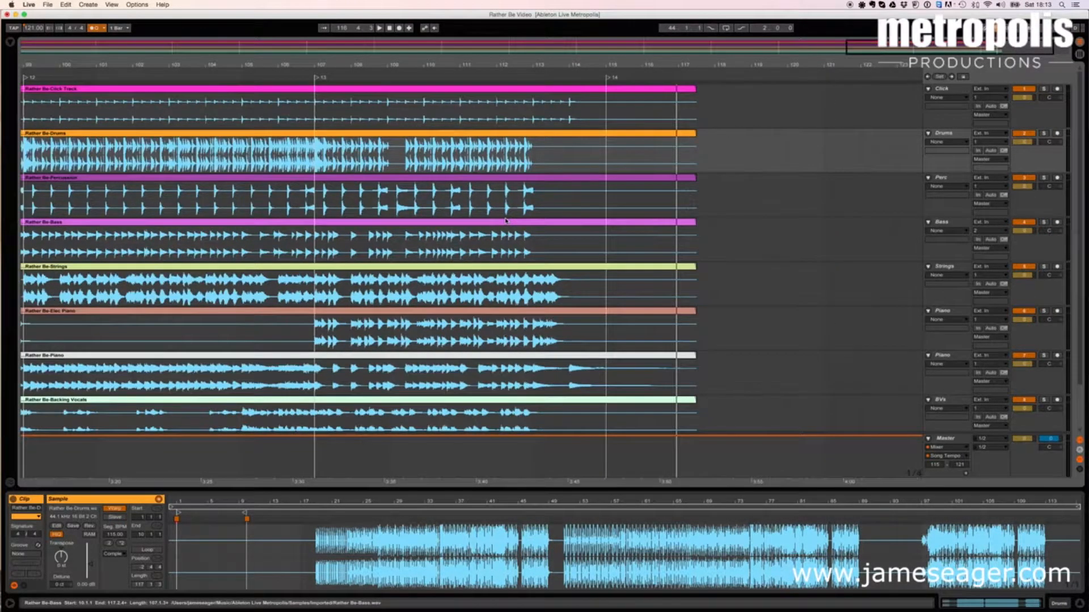
key("minus")
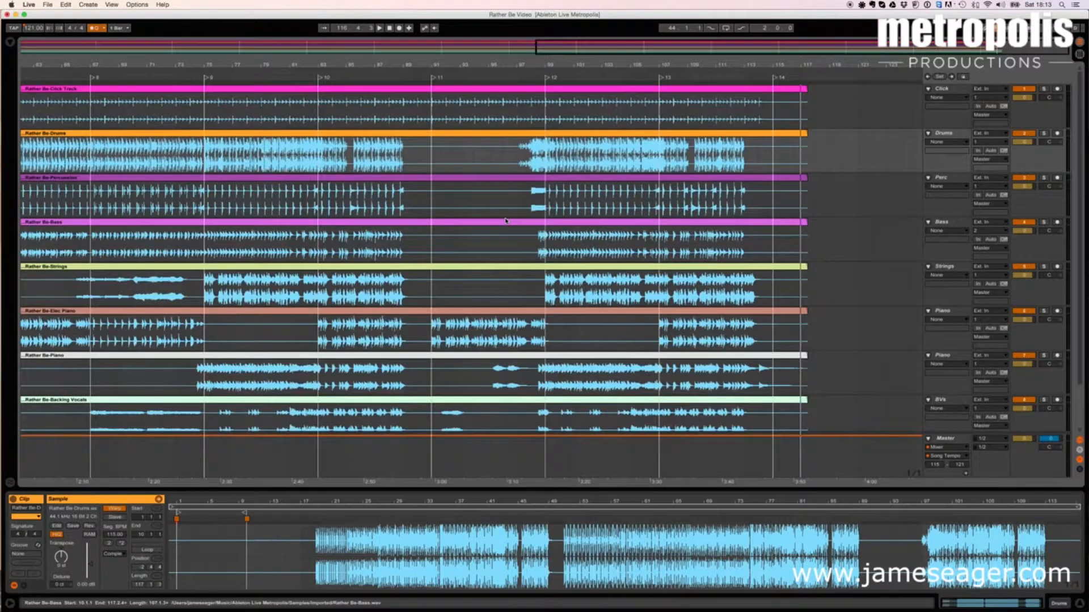
key("minus")
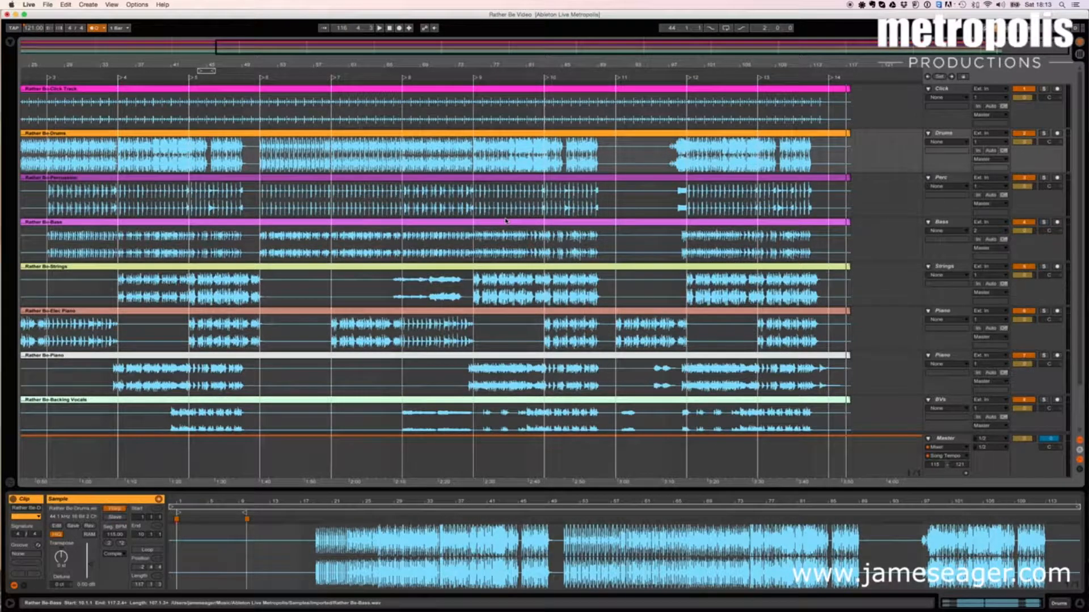
left_click(843, 92)
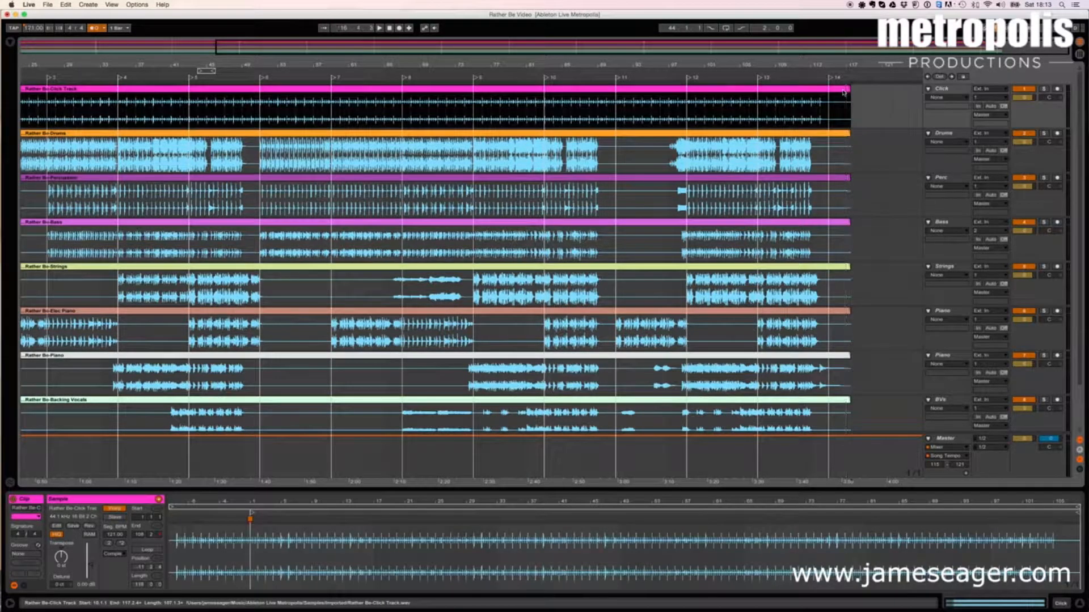
key("super+a")
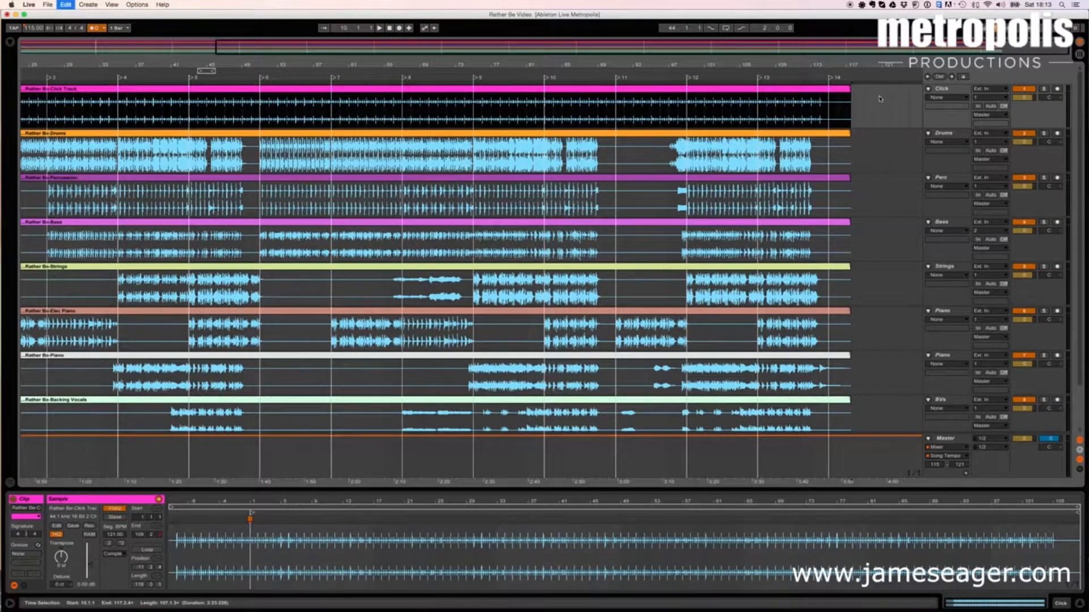
left_click_drag(849, 89, 826, 88)
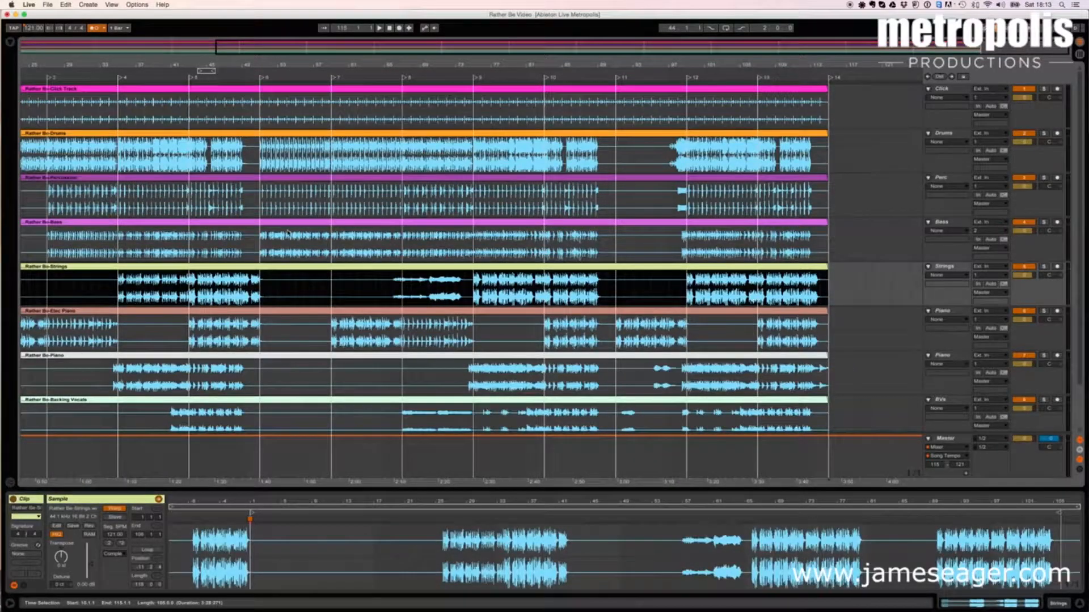
- Show the browser and expand the Midi Count Clips folder in the Ableton Live Metropolis place
scroll(287, 232, "left", 5)
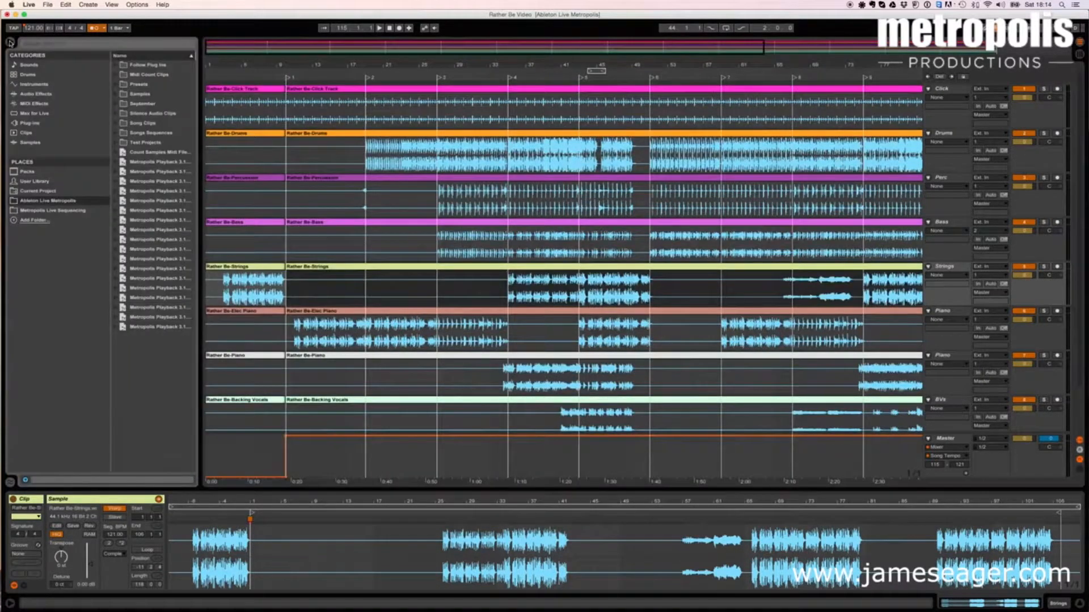
left_click(368, 292)
left_click(116, 76)
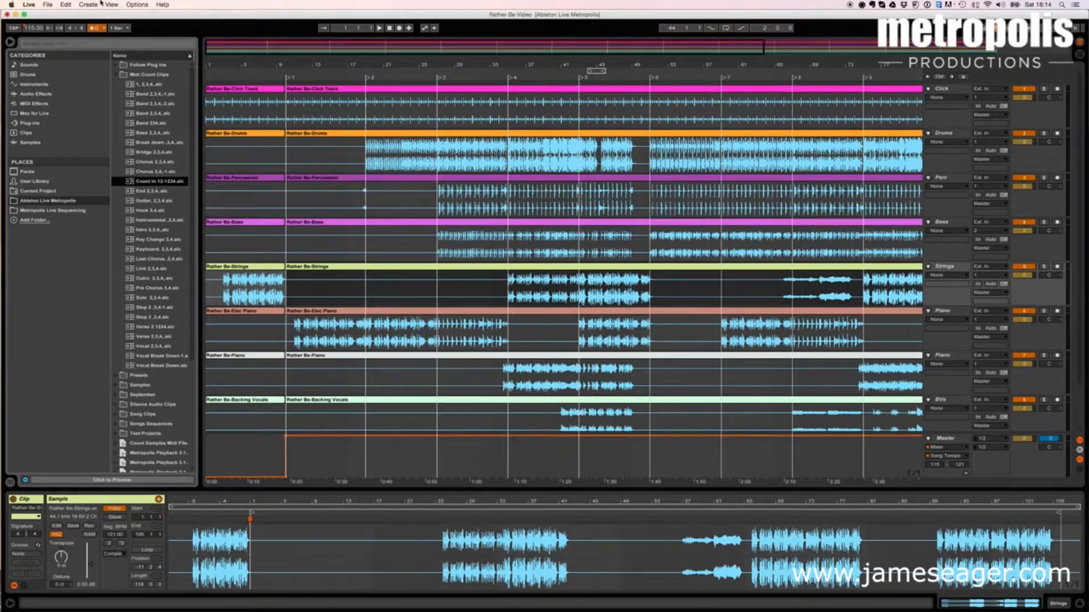
- Insert a MIDI track above the Click track and name it as the Midi Count track
left_click(87, 3)
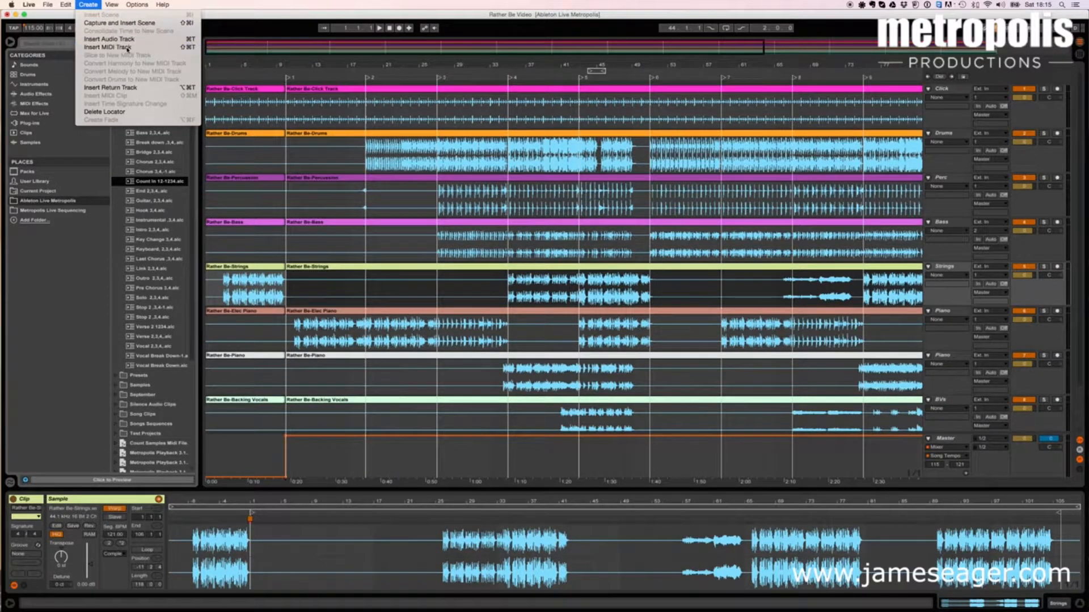
left_click(127, 47)
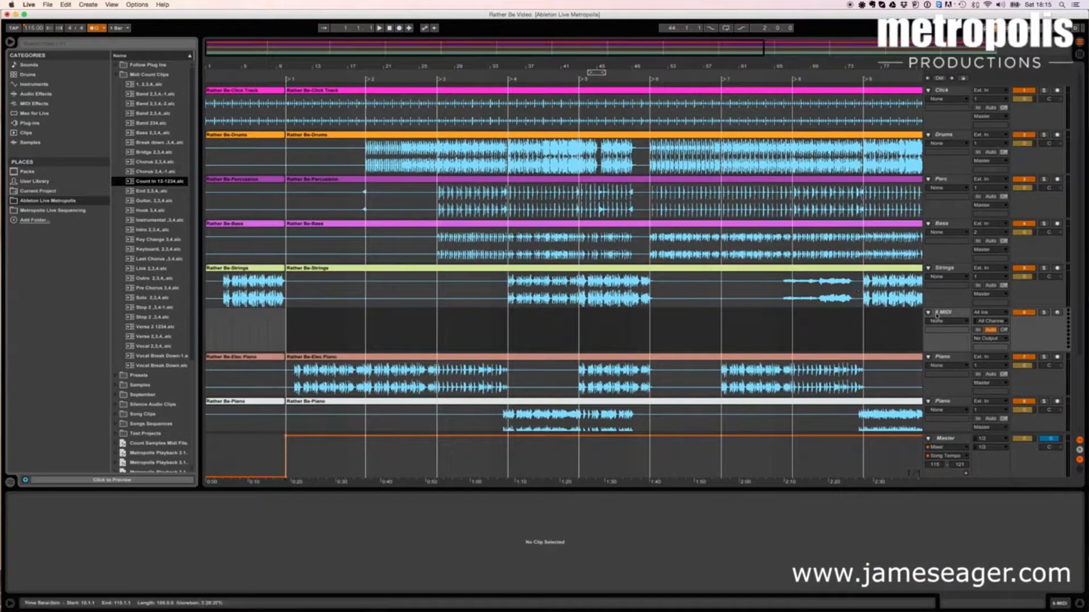
left_click(947, 317)
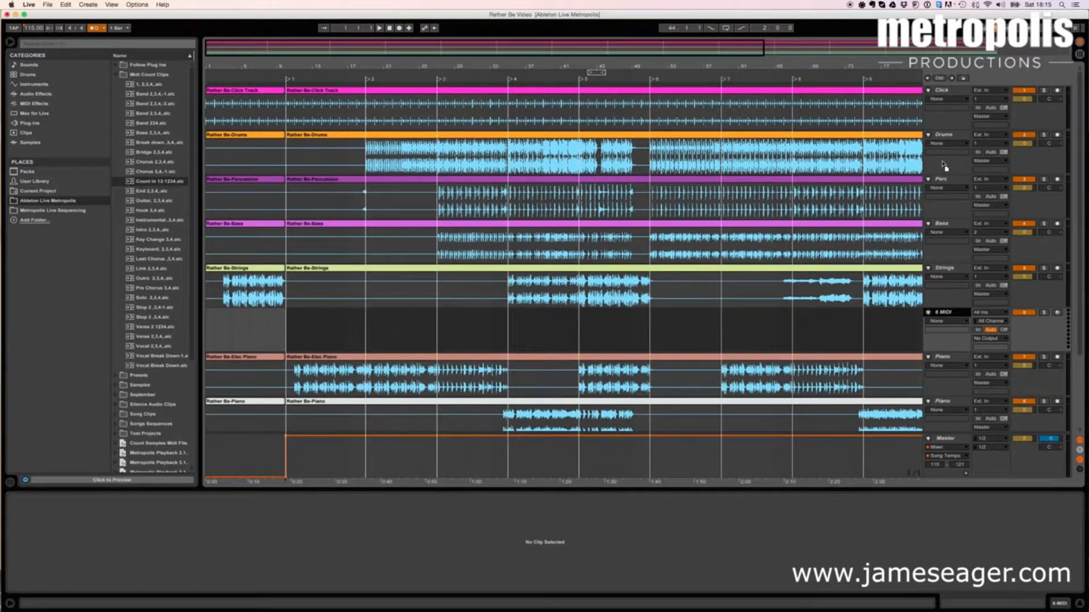
left_click_drag(940, 102, 939, 99)
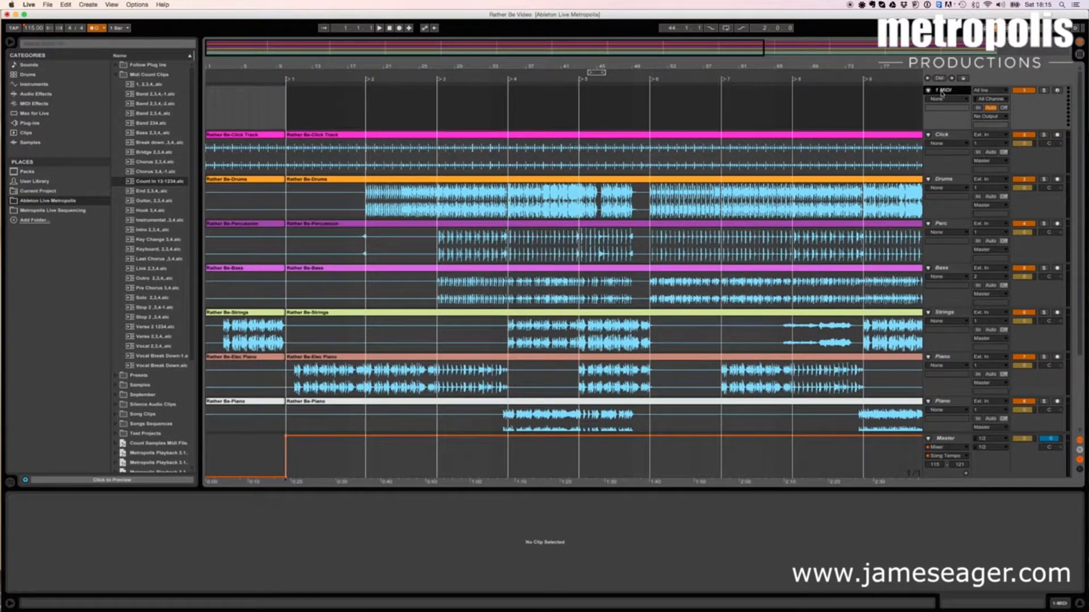
key("super+t")
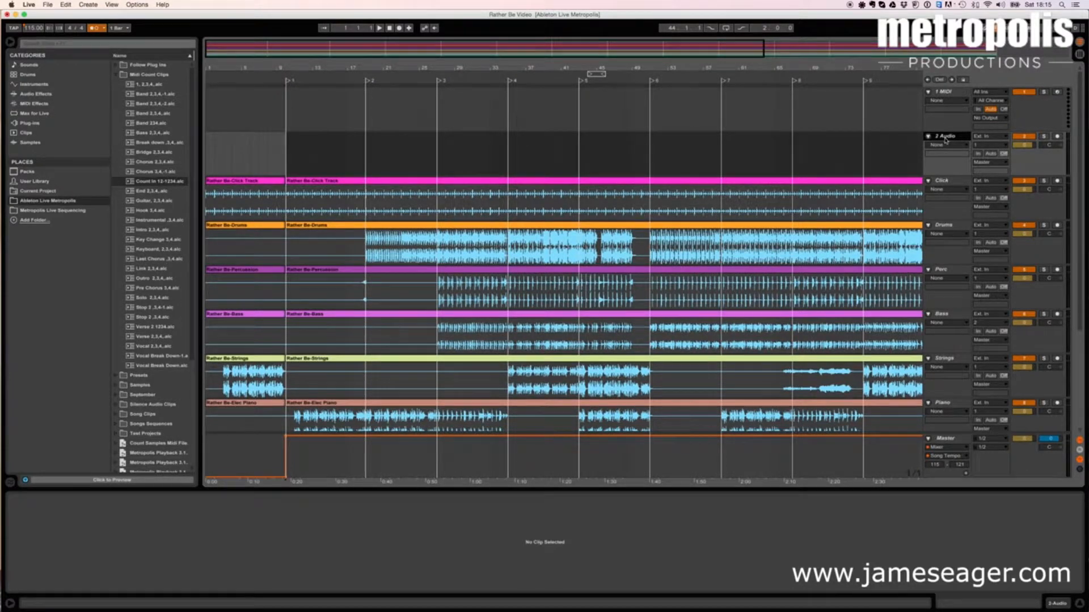
left_click(944, 92)
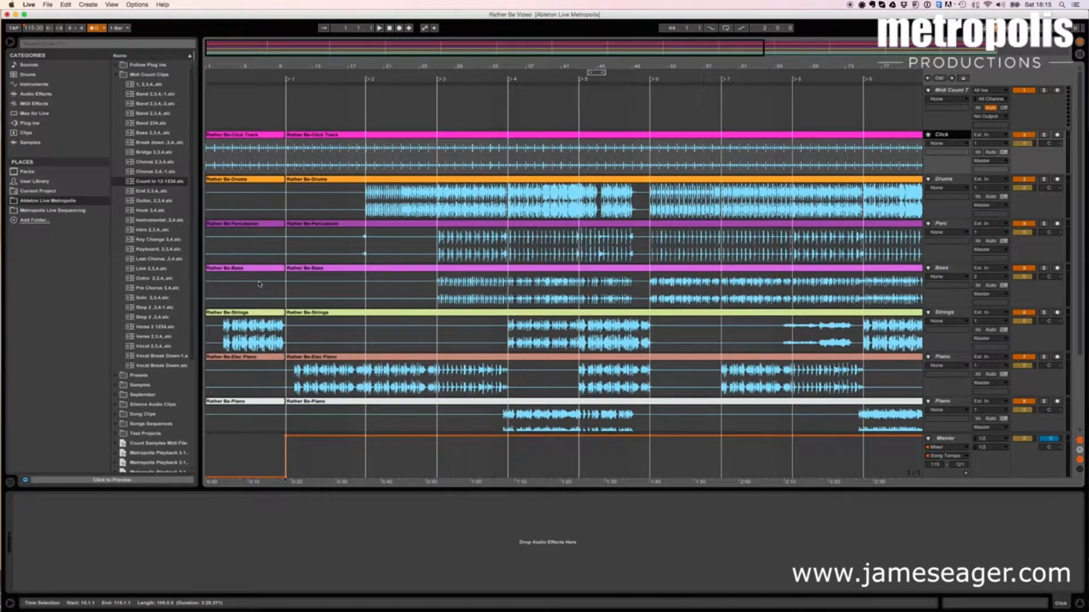
- Place the Count In 12-1234.alc clip at bar 1 and the Verse 2,3,4.alc clip at bar 10 on the new MIDI track
left_click(132, 183)
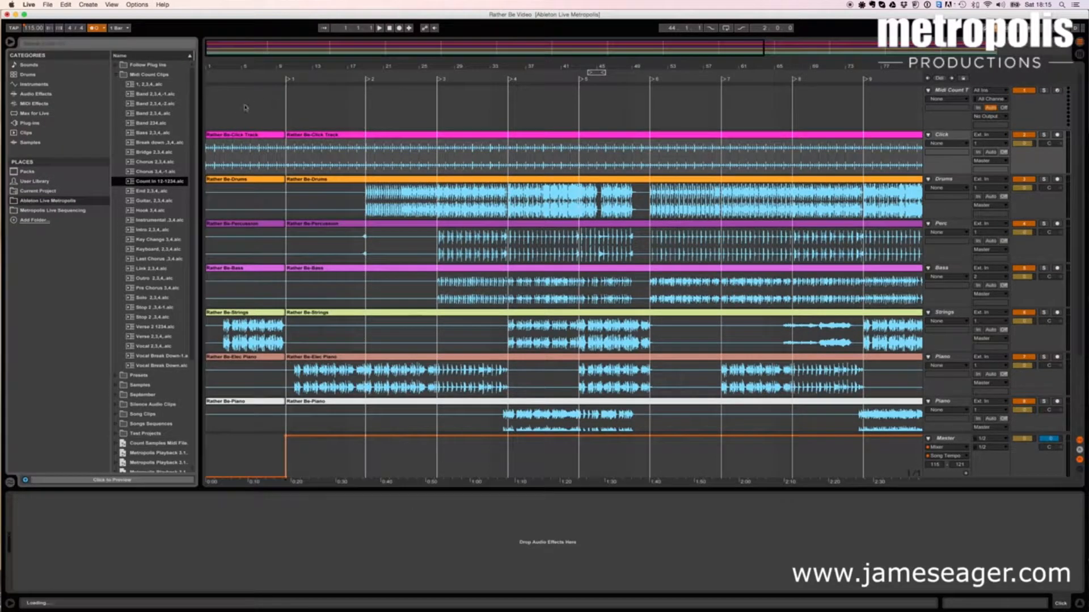
left_click_drag(207, 112, 207, 112)
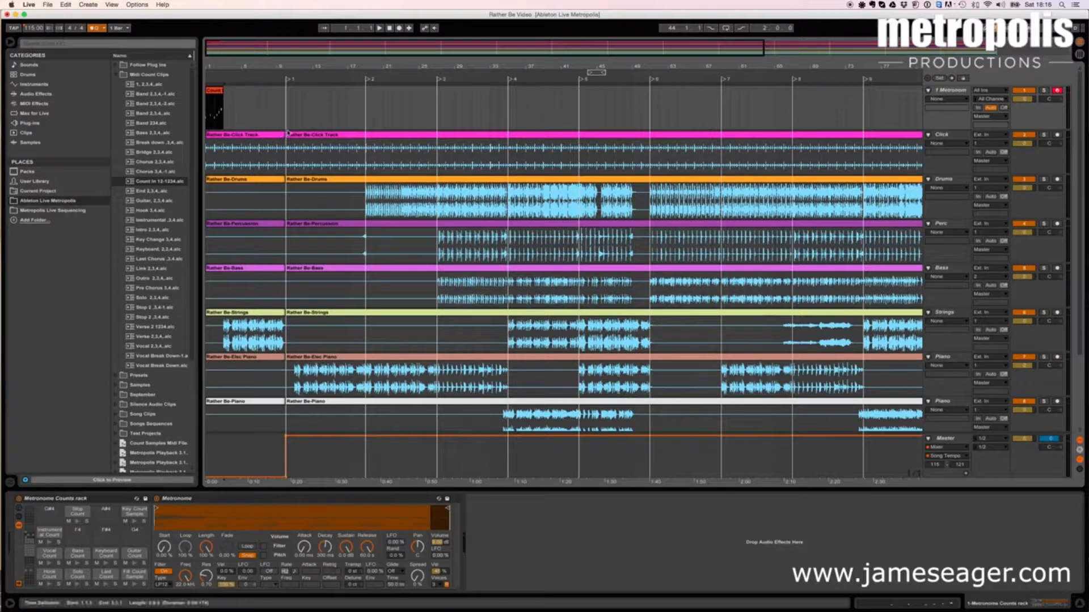
left_click(136, 336)
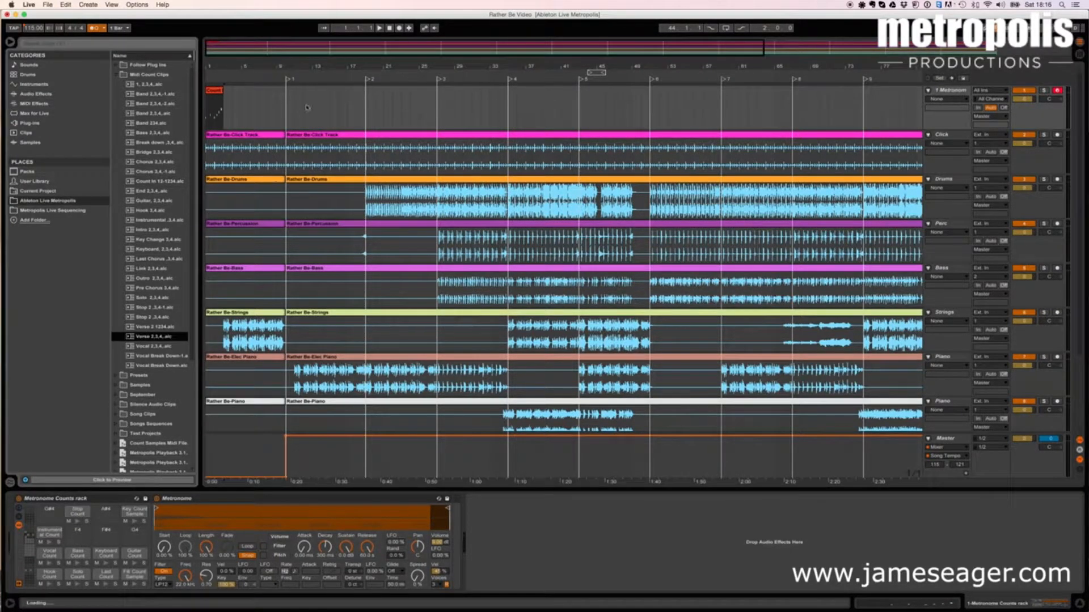
left_click_drag(287, 108, 288, 110)
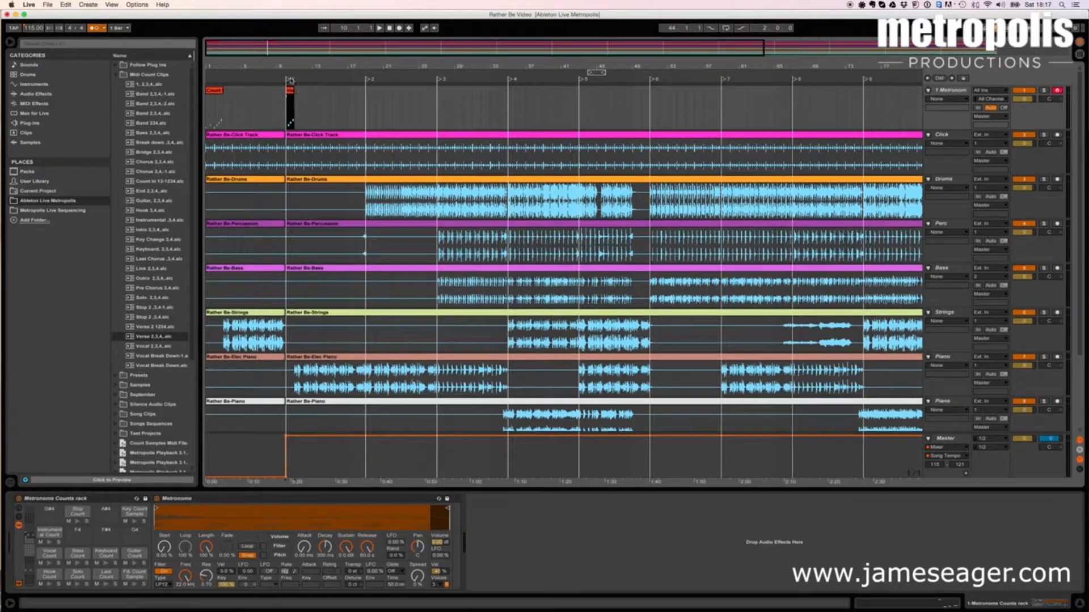
- Rename the third locator at bar 27 as Pre Chorus [8]
left_click(367, 80)
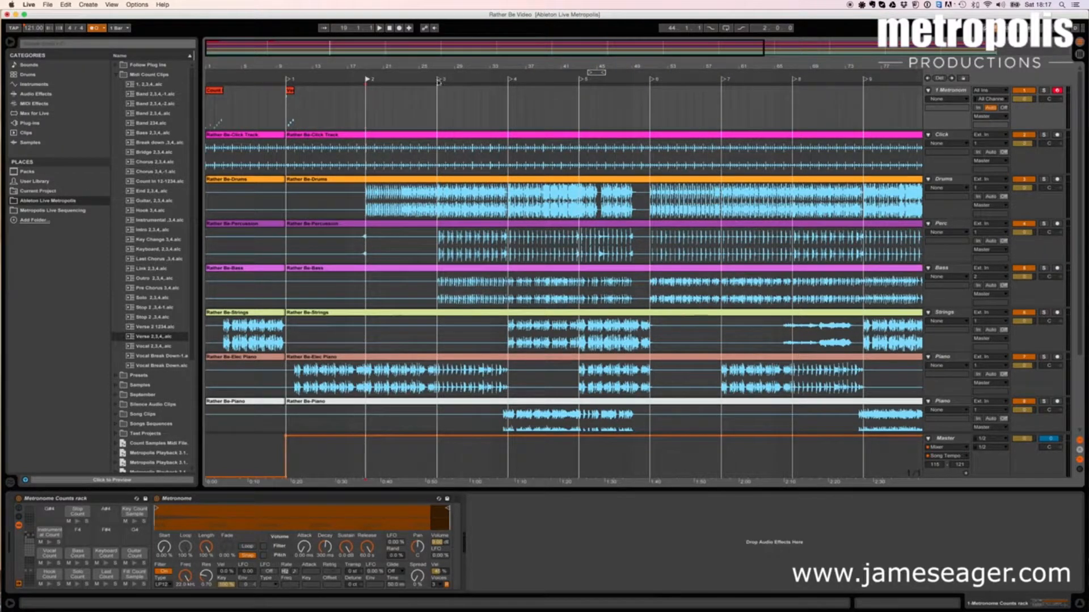
left_click(438, 81)
type("Pre Chorus [8]")
key("Return")
- Place section count clips one bar before locators 3, 4, 6, 8, 9, 11 and 12, starting with Pre Chorus 3,4.alc and Chorus 2,3,4.alc
left_click(471, 104)
left_click_drag(136, 288, 429, 108)
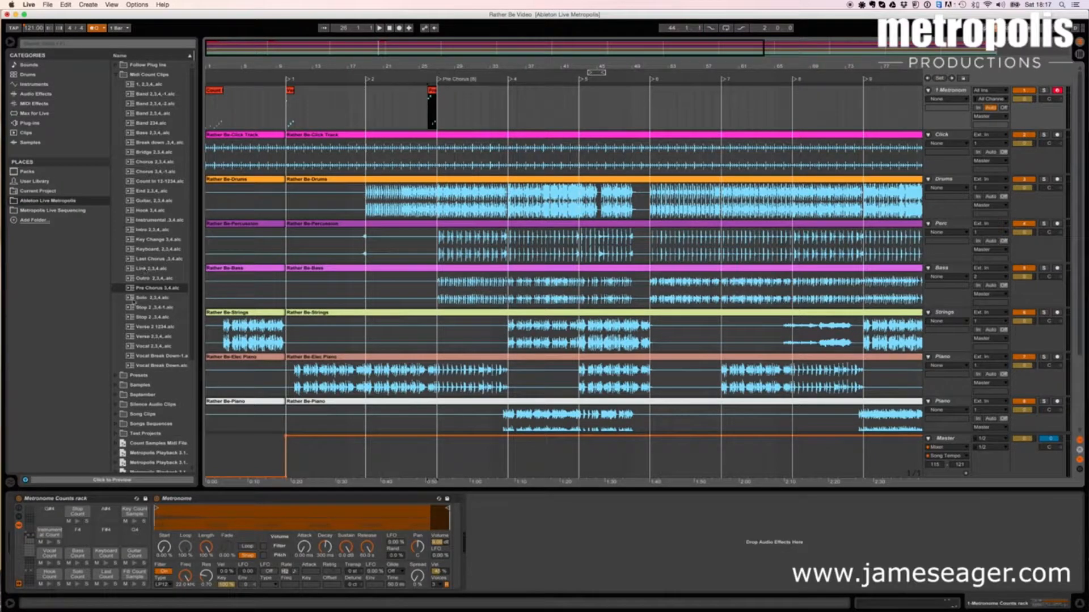
left_click_drag(150, 161, 503, 107)
scroll(548, 111, "right", 5)
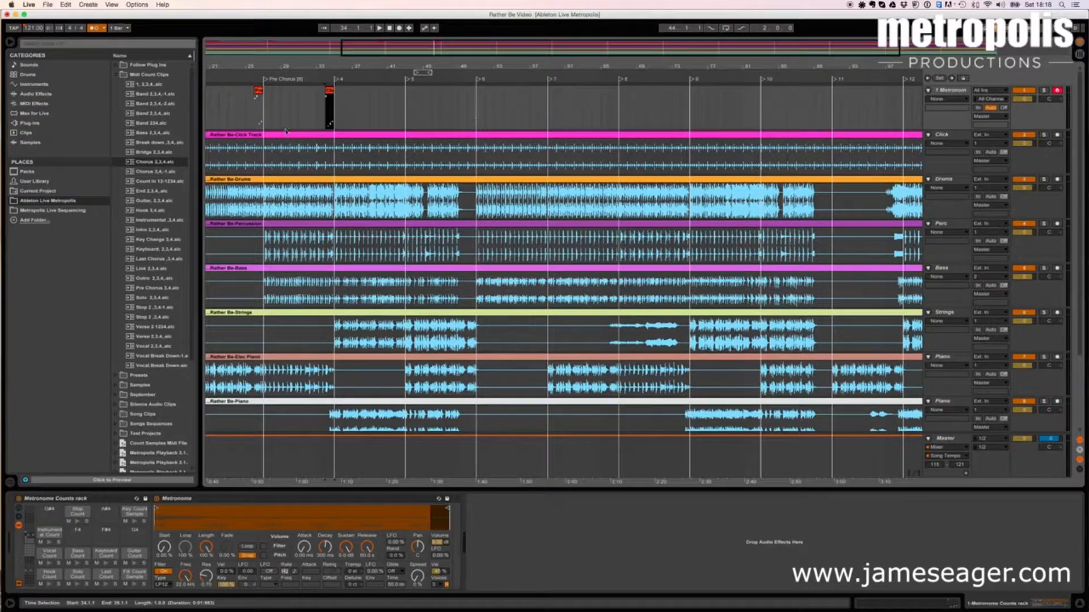
left_click_drag(149, 336, 407, 107)
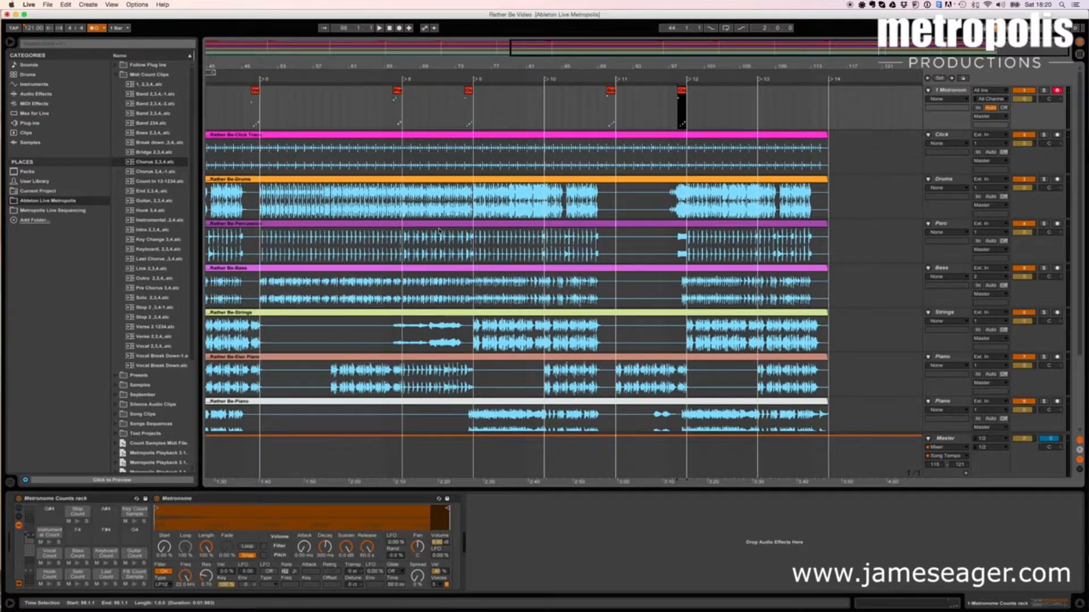
- Delete locator 5 at bar 43 and set the insert mark at bar 83 on the count track
scroll(395, 250, "left", 8)
scroll(395, 250, "left", 2)
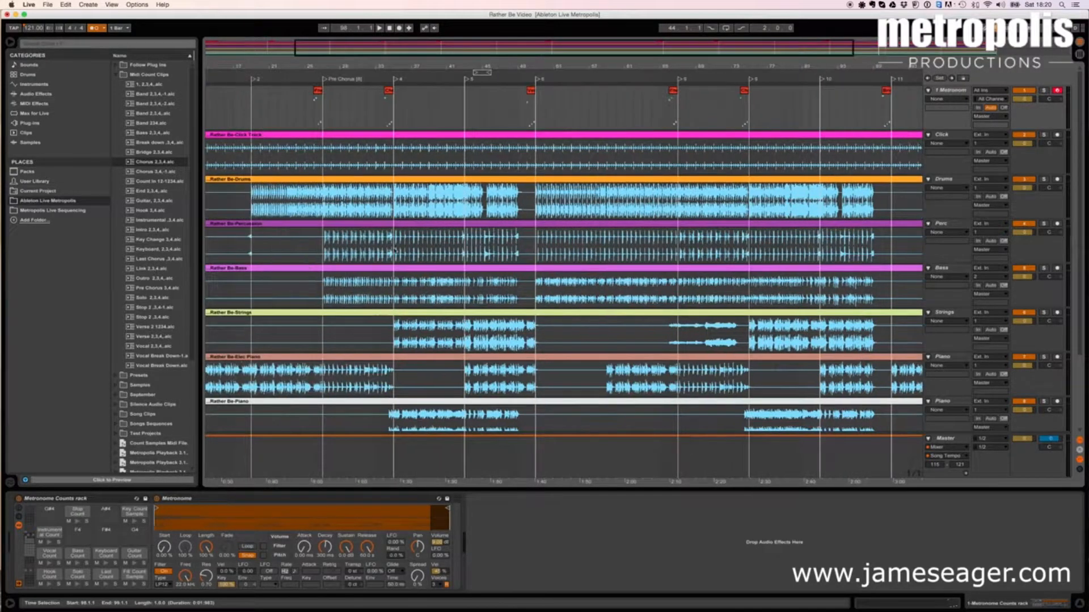
left_click(466, 81)
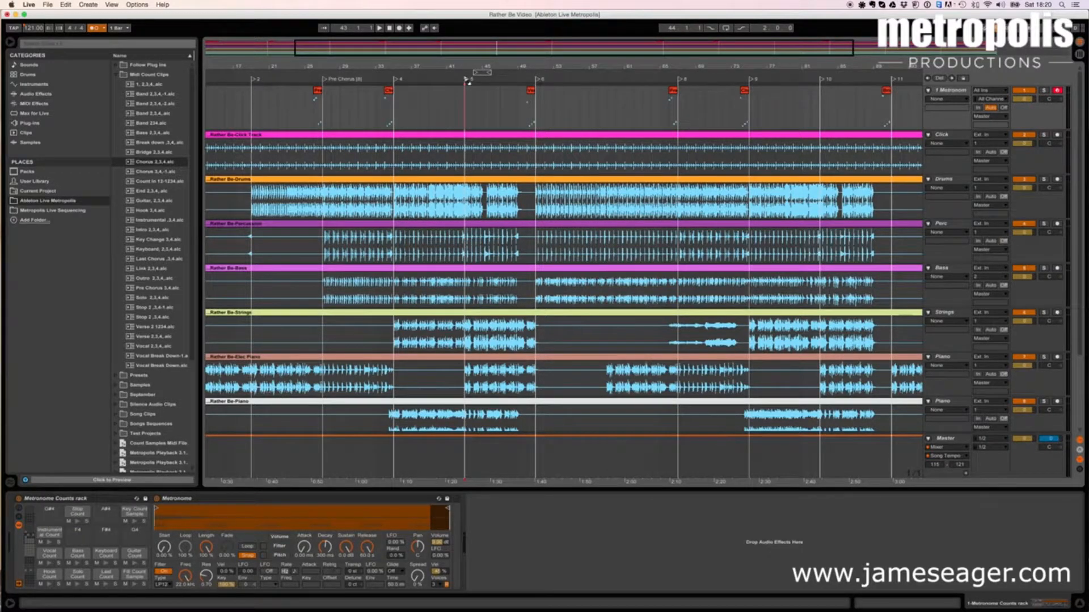
left_click(819, 108)
- Solo the count track, play the count-in from the start of the arrangement and stop
scroll(504, 244, "left", 5)
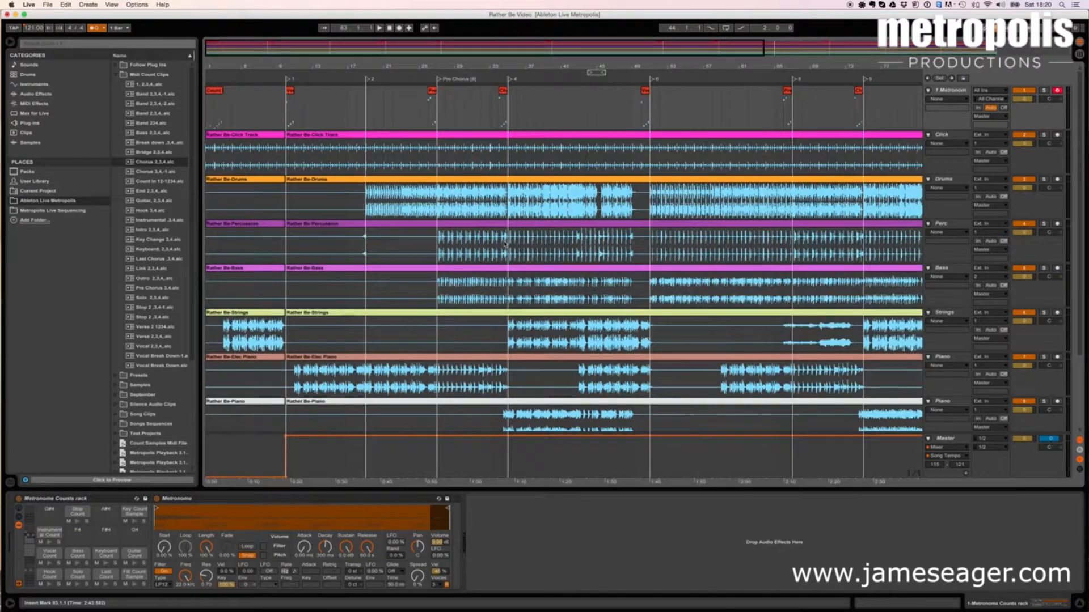
left_click(1043, 90)
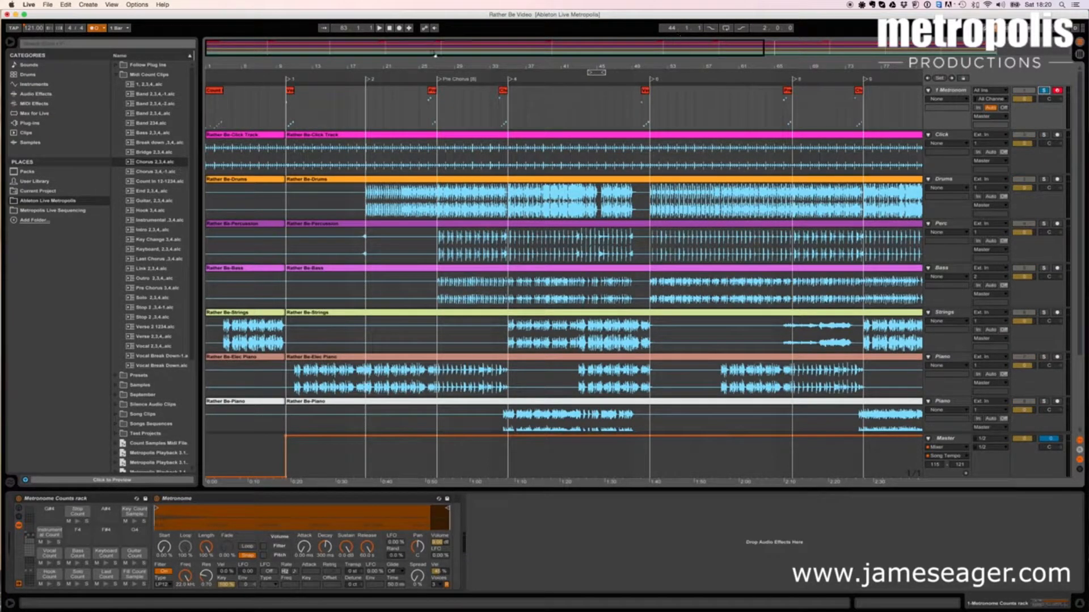
left_click(380, 29)
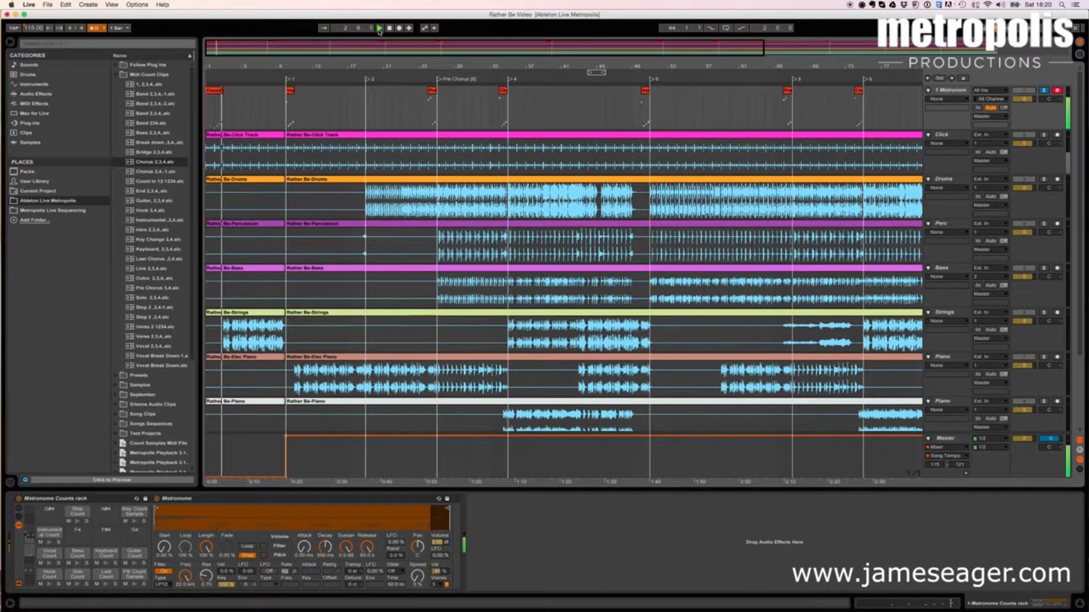
left_click(390, 28)
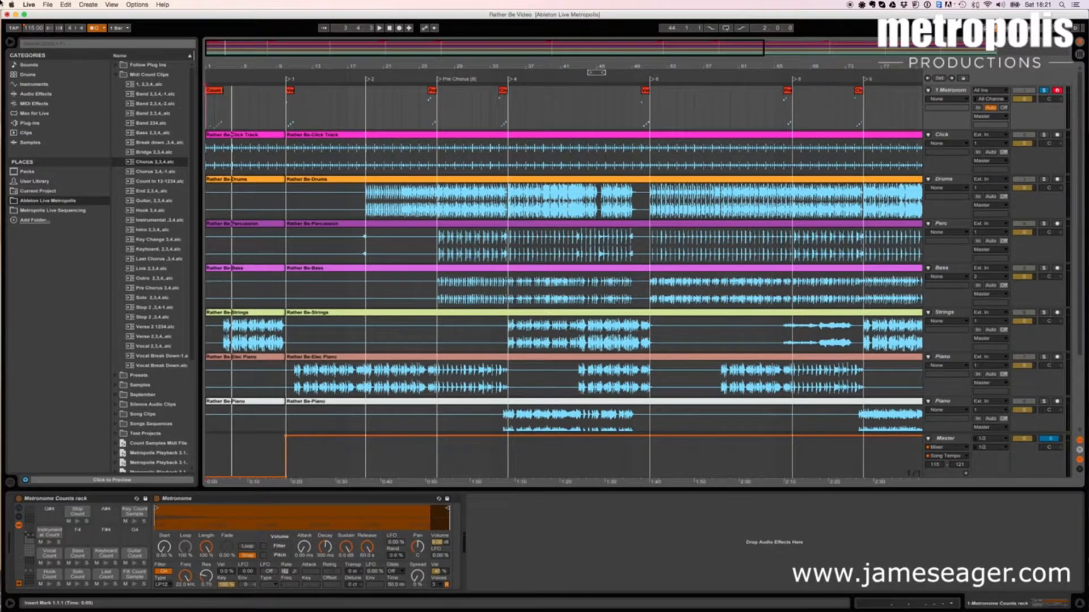
- Set up an audio export of the 1-Metronome Counts rack track with a render length of 10 bars
left_click(47, 4)
left_click(77, 116)
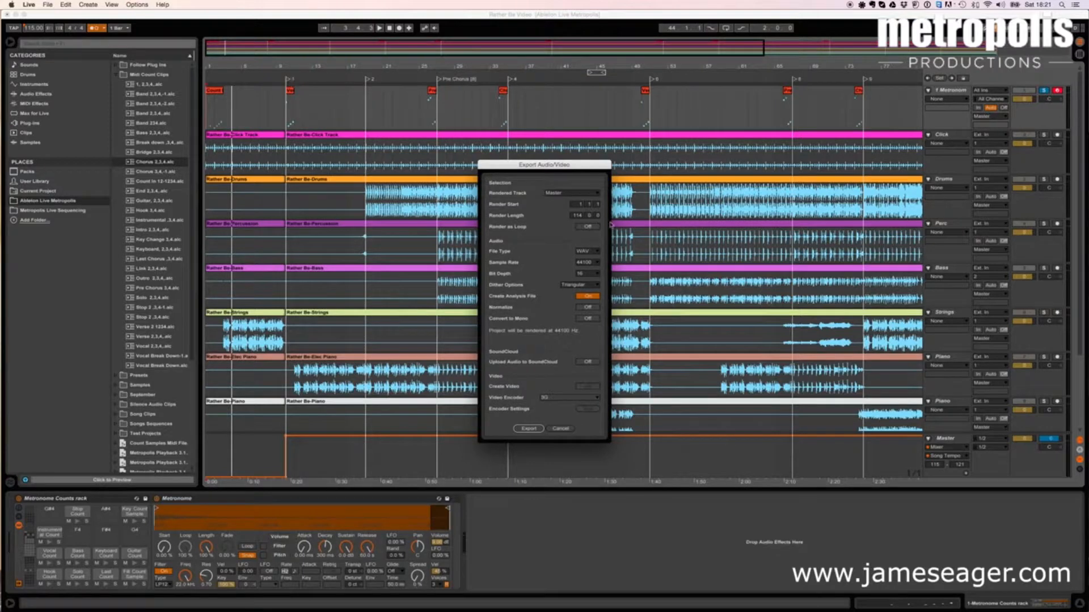
left_click(577, 215)
type("10")
key("Return")
left_click(591, 195)
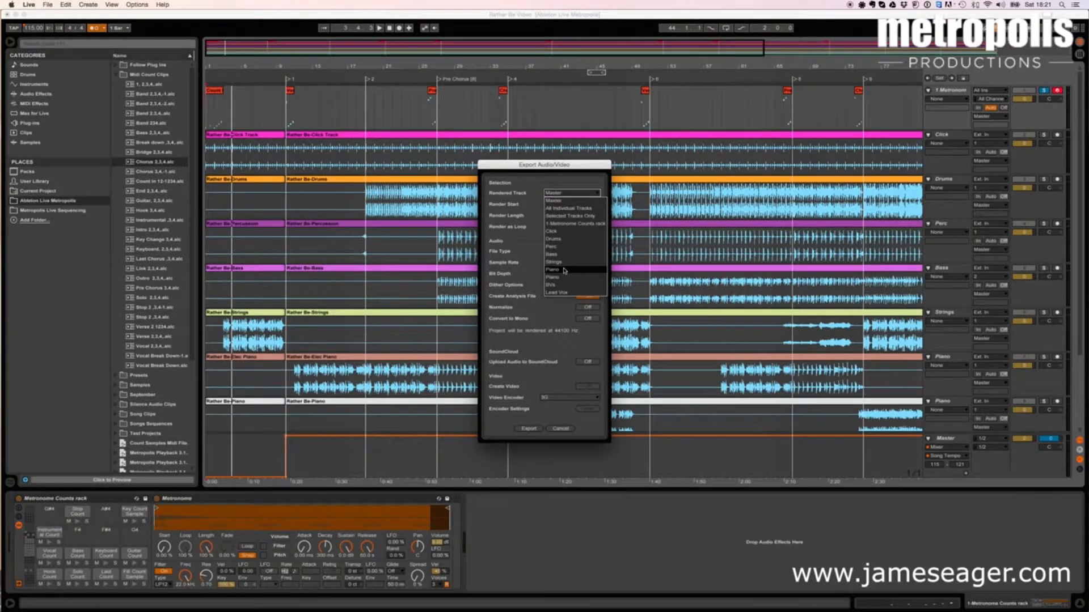
left_click(569, 225)
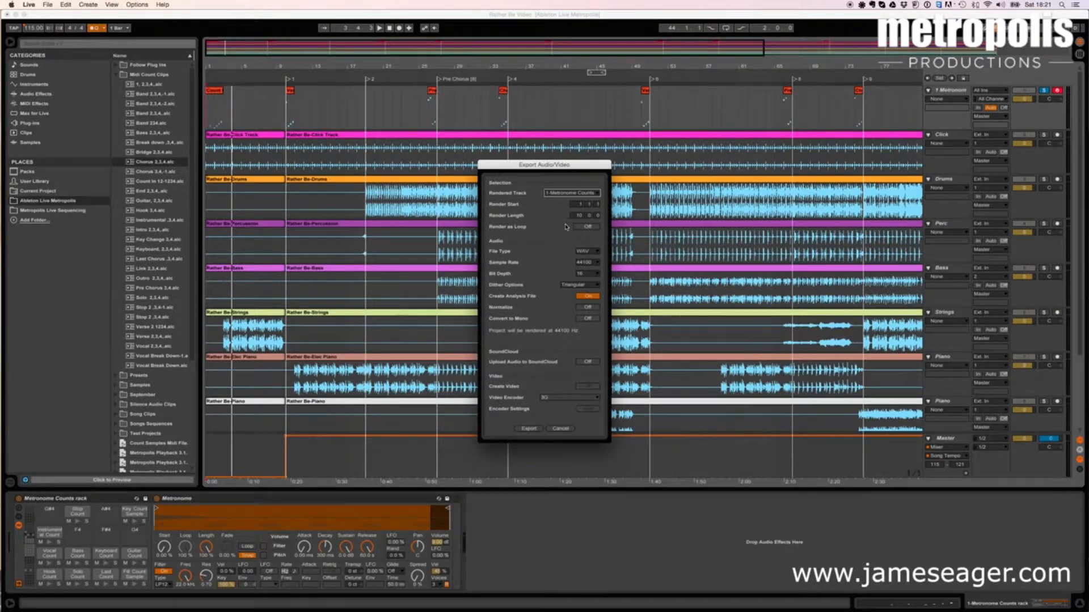
- Export the count track and save the audio file on the Desktop as Rather Be Counts Part 1
left_click(529, 429)
key("Right")
key("BackSpace")
key("BackSpace")
key("BackSpace")
key("BackSpace")
key("BackSpace")
type("Coutn")
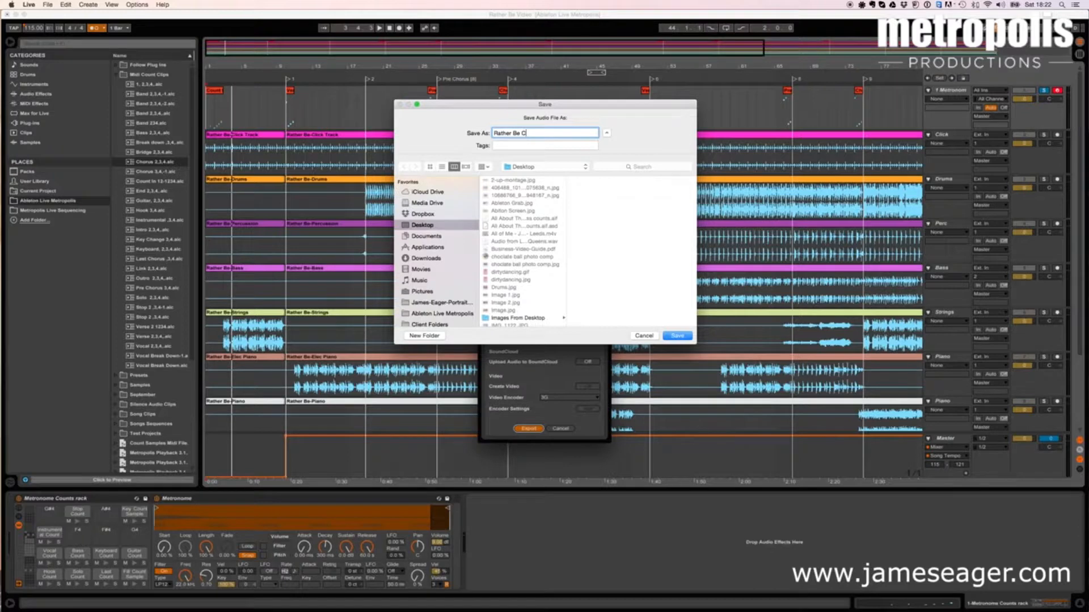
key("BackSpace")
type("nts Part 1")
key("Return")
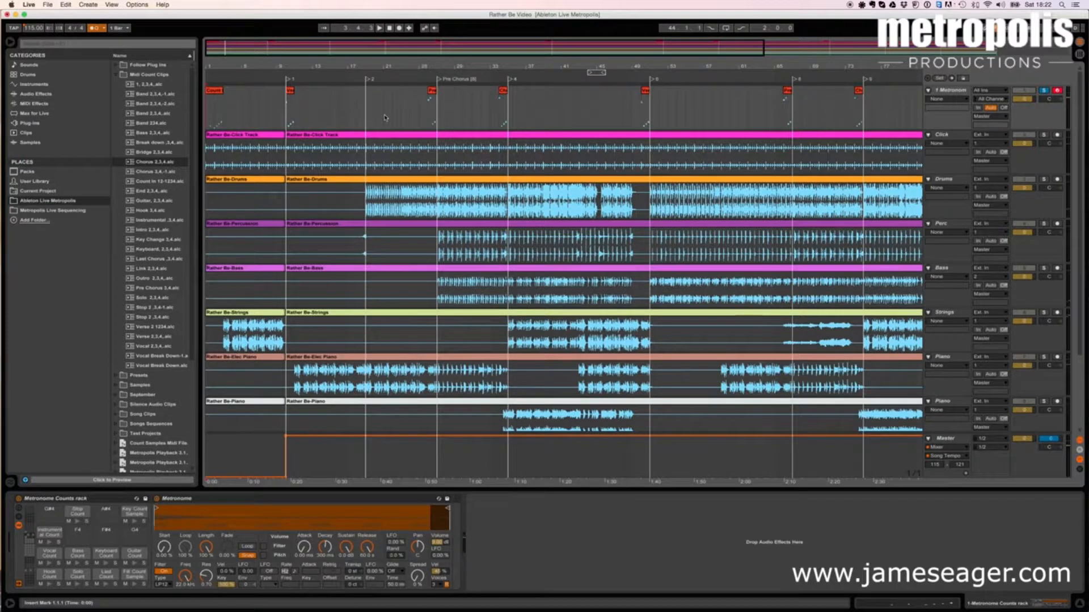
left_click(47, 4)
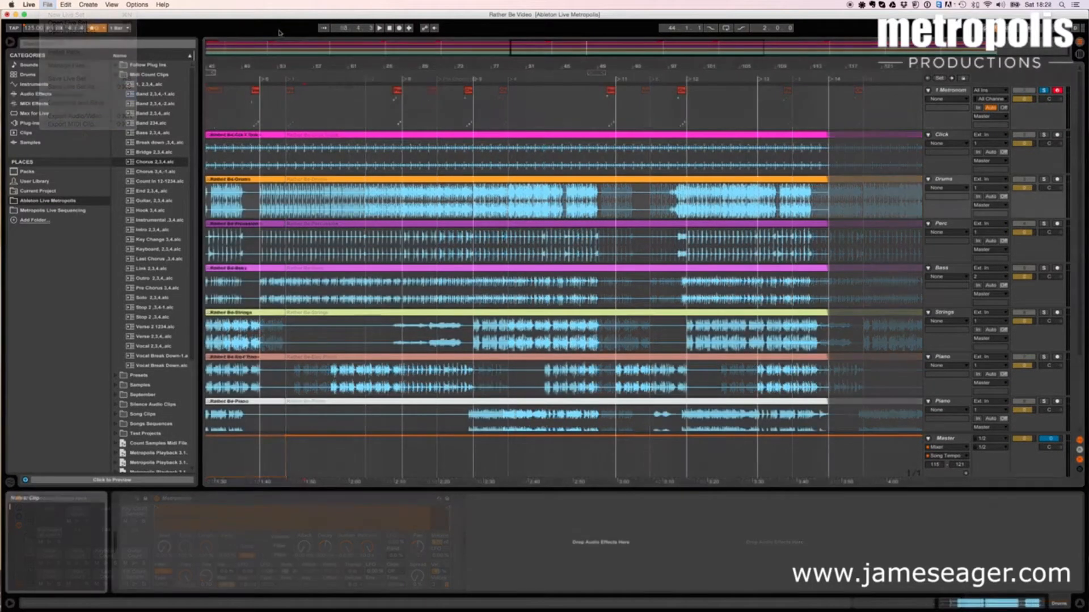
- Insert an audio track directly below the 1 Metronome Counts rack track and rename it Counts
scroll(303, 241, "left", 10)
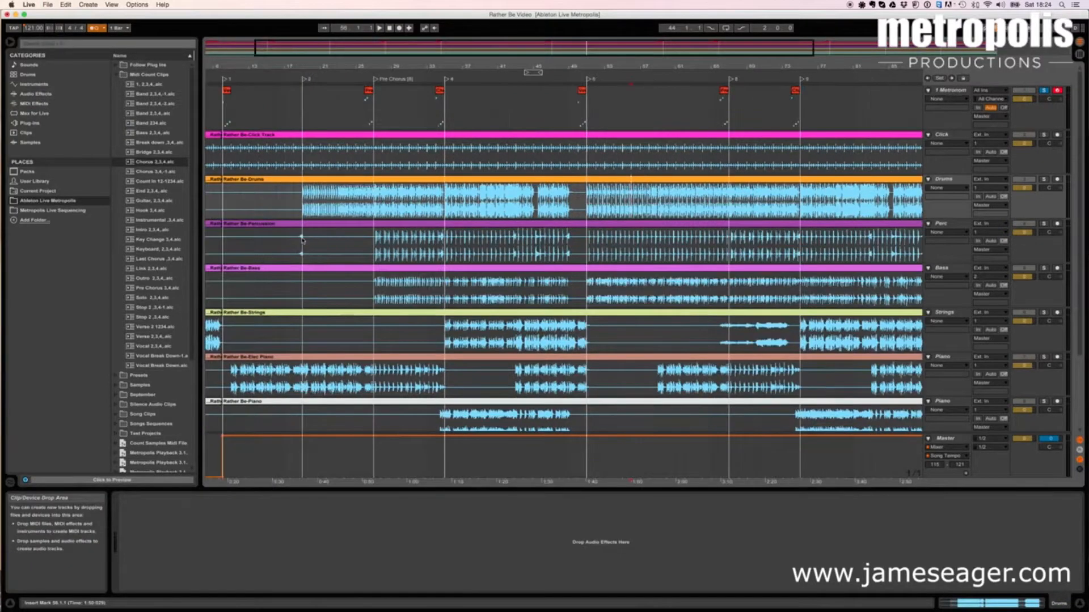
scroll(302, 241, "down", 1)
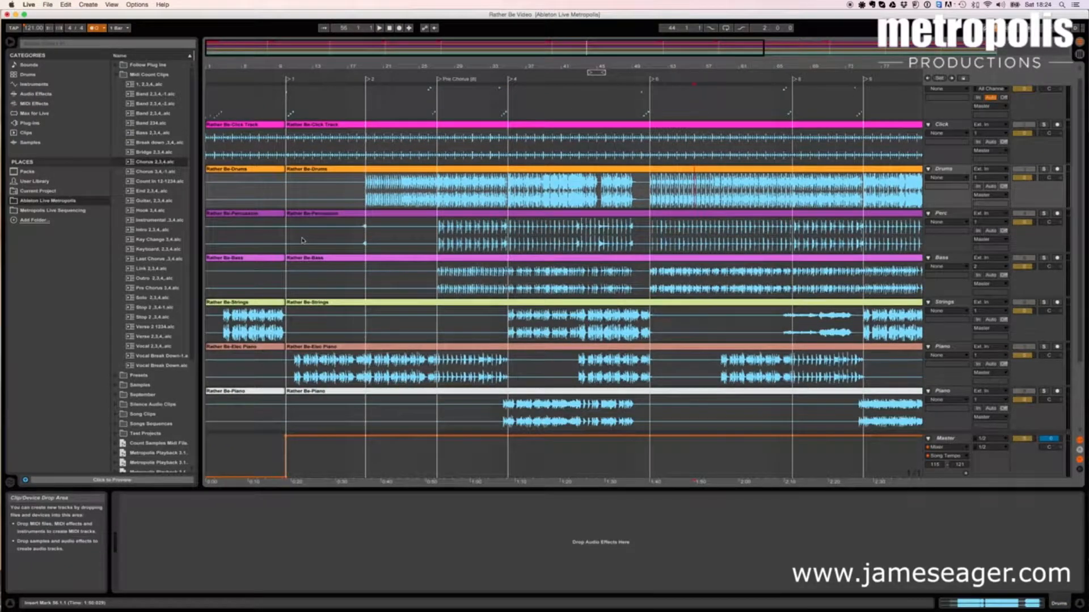
scroll(302, 241, "up", 1)
left_click(945, 116)
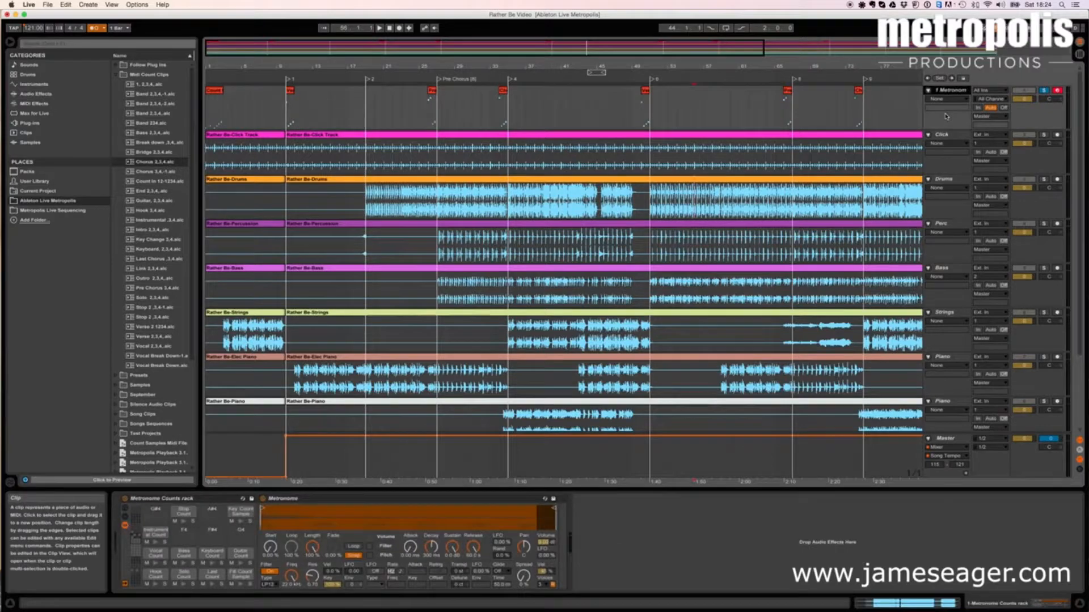
key("super+t")
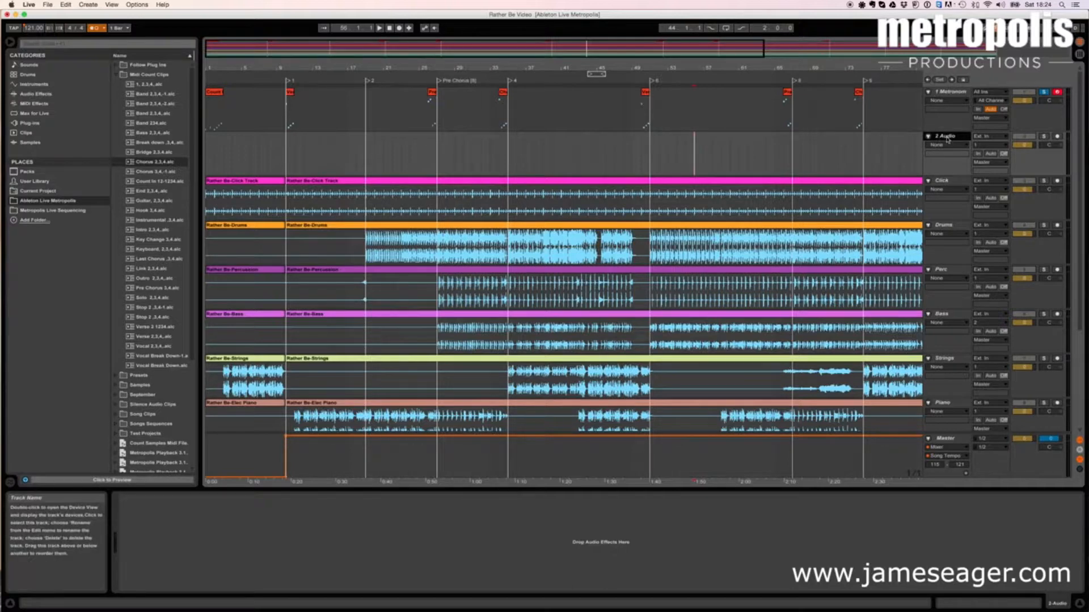
key("super+r")
type("Counts")
left_click(899, 166)
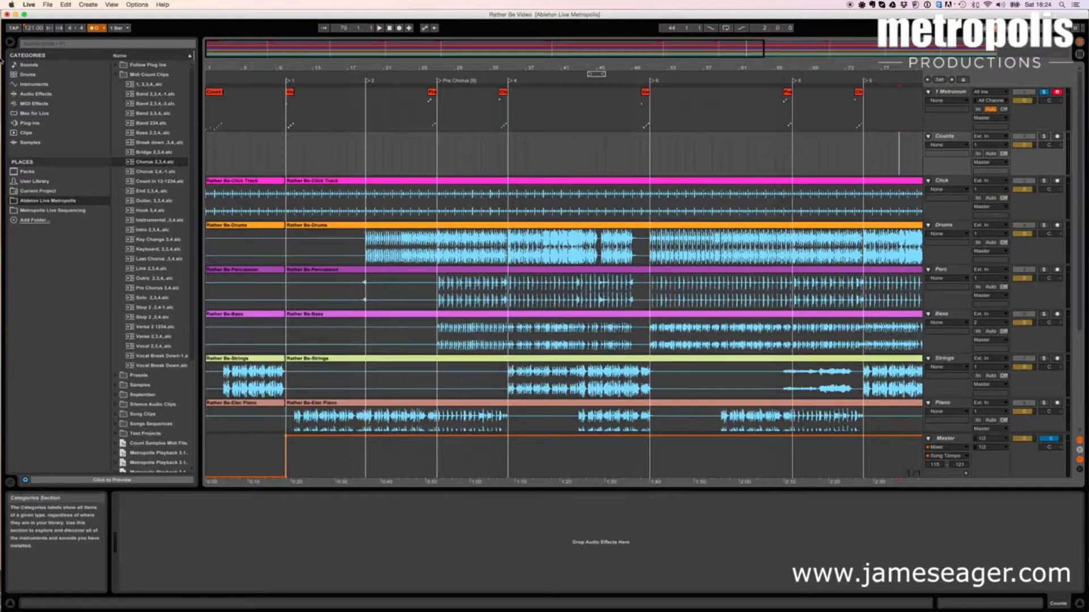
- Place Rather Be Counts Part 1.wav from the Desktop folder at bar 1 of the Counts track, followed by Part 2.wav at bar 10
left_click_drag(91, 15, 1, 71)
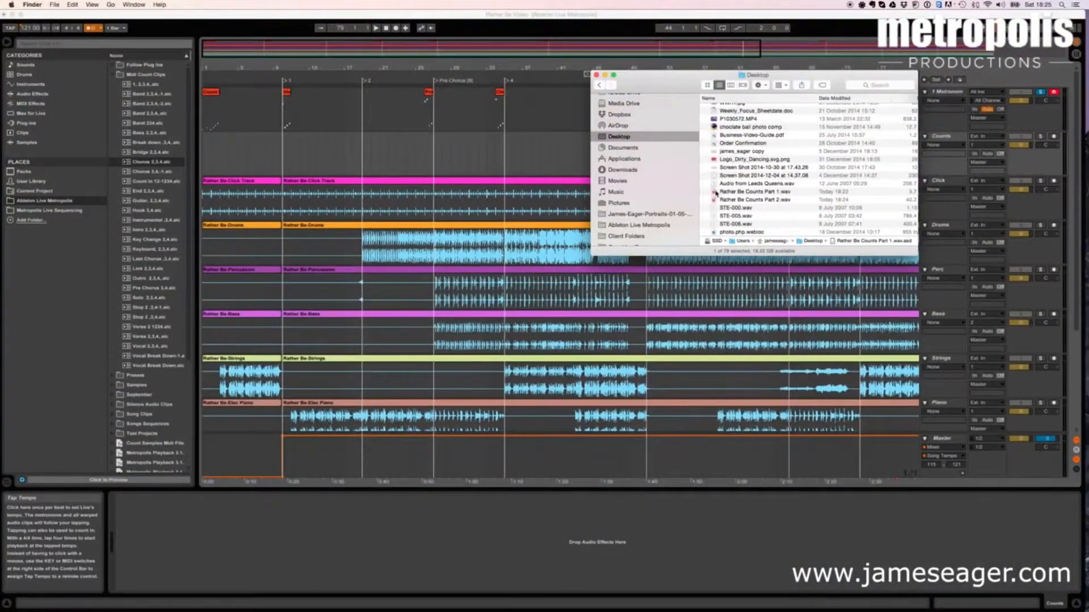
left_click_drag(754, 192, 241, 149)
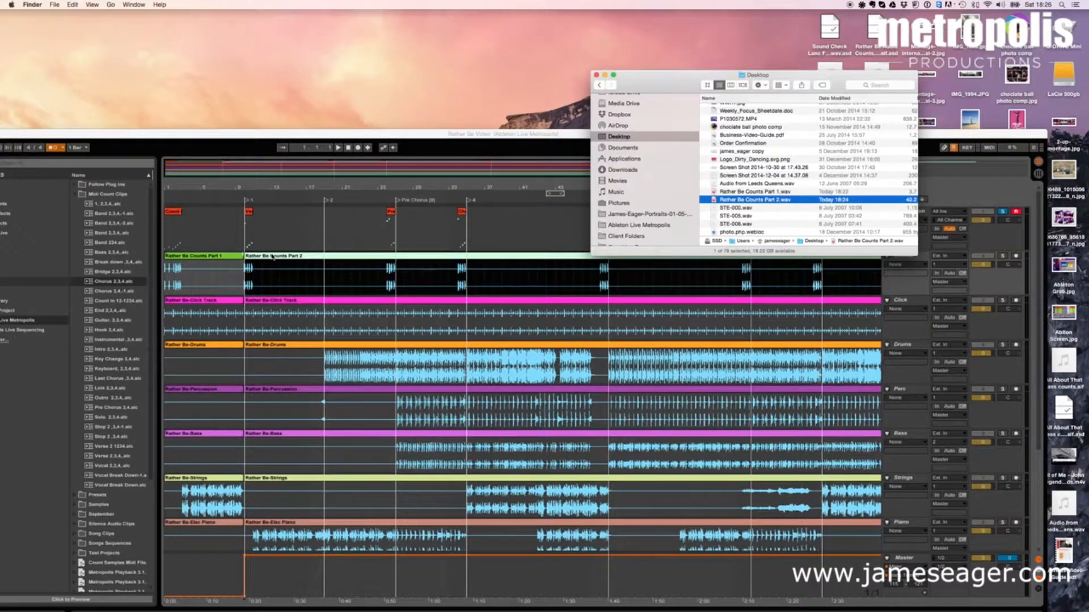
left_click_drag(381, 138, 398, 36)
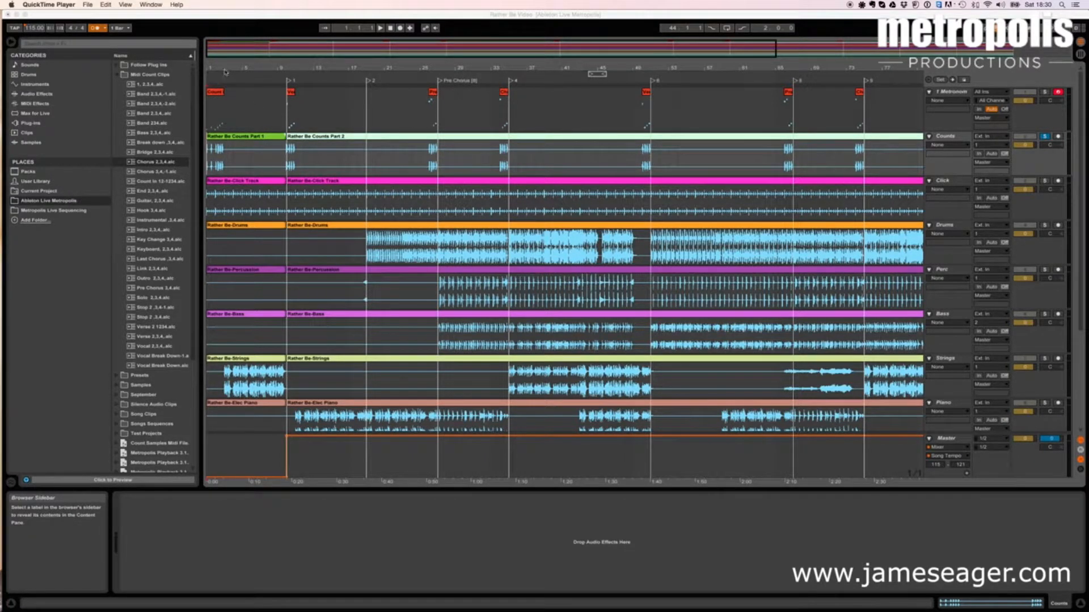
- Play the soloed Counts track from the start and set a locator at bar 3 during playback
left_click(391, 29)
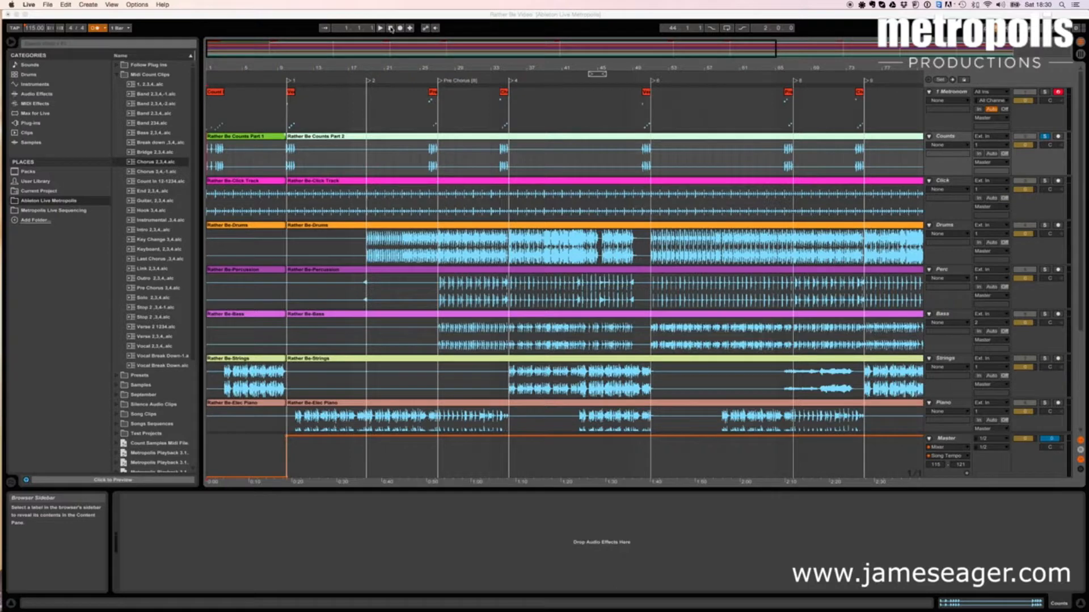
left_click(380, 28)
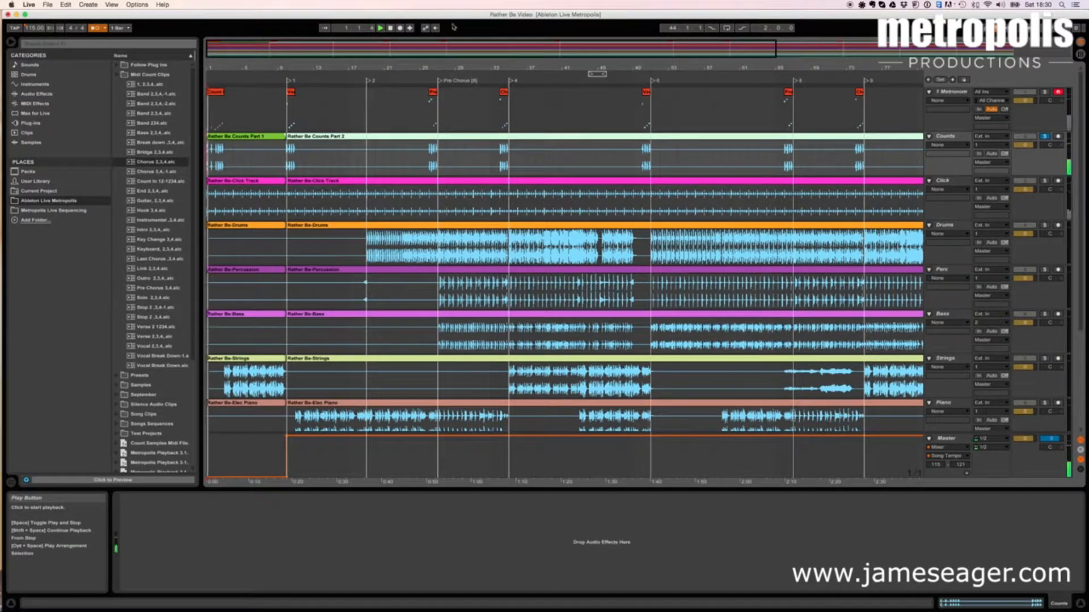
left_click(940, 80)
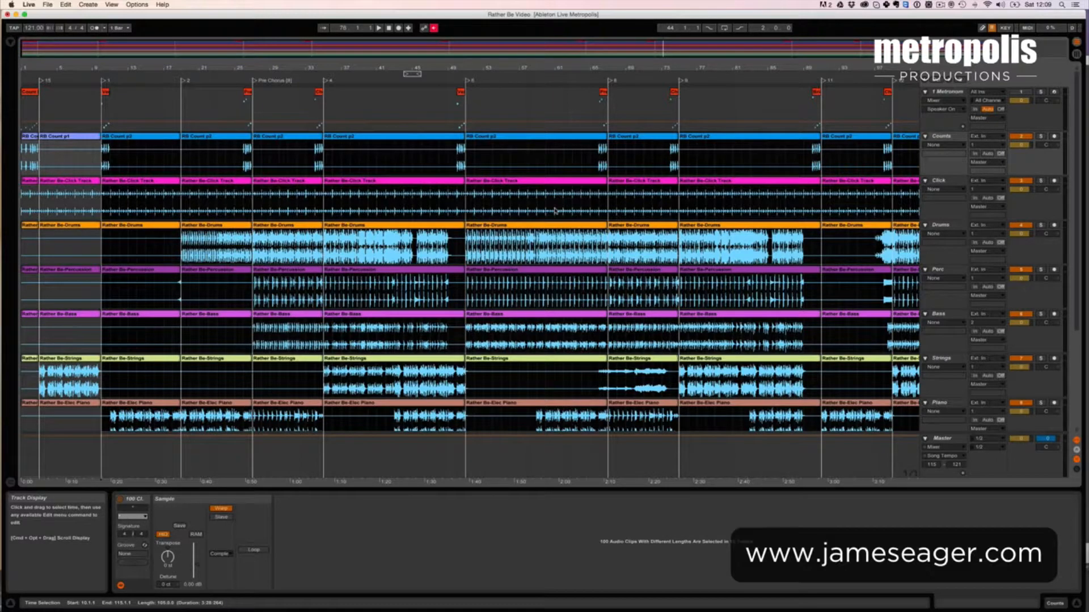
- Join the split count and stem clips from bar 10 to bar 115 back into continuous clips
key("super+j")
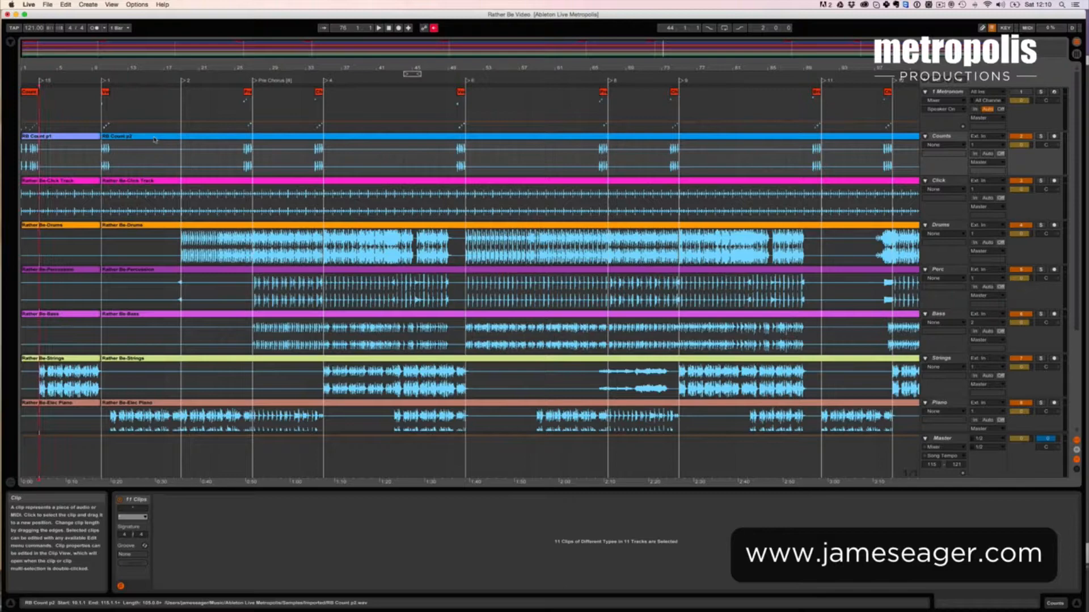
left_click(211, 137)
- Select the clips on all tracks and split them at locator 15 (bar 3) and locator 2 (bar 19)
key("super+a")
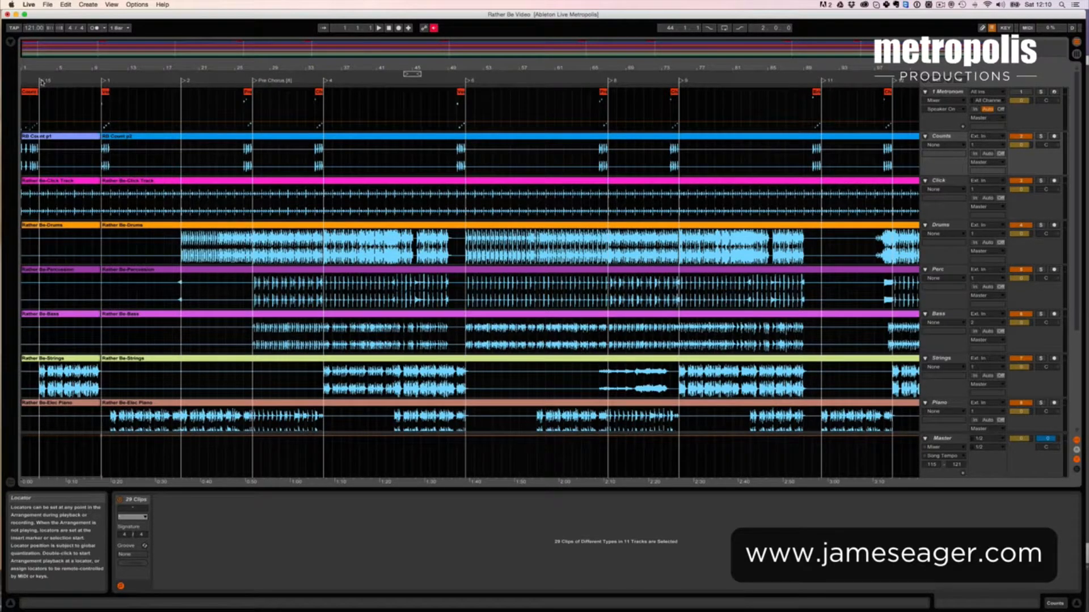
left_click(41, 81)
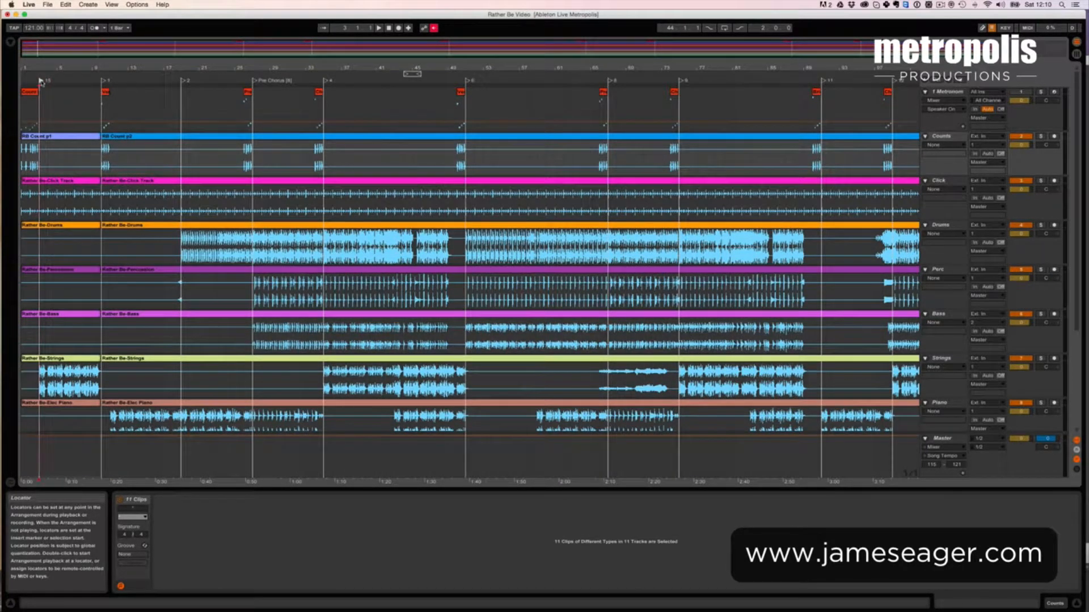
key("super+e")
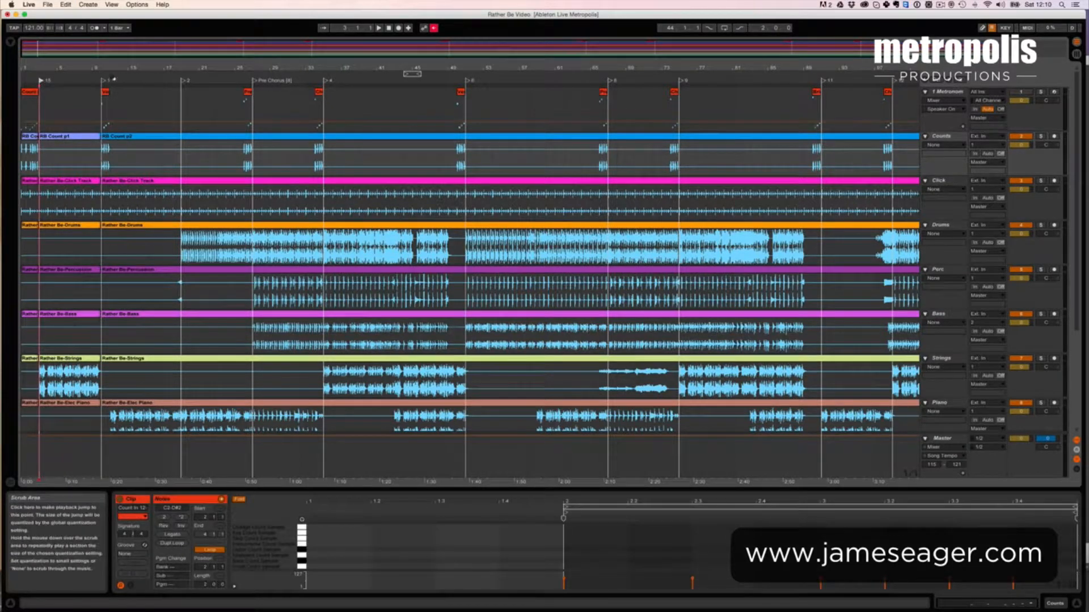
left_click(103, 81)
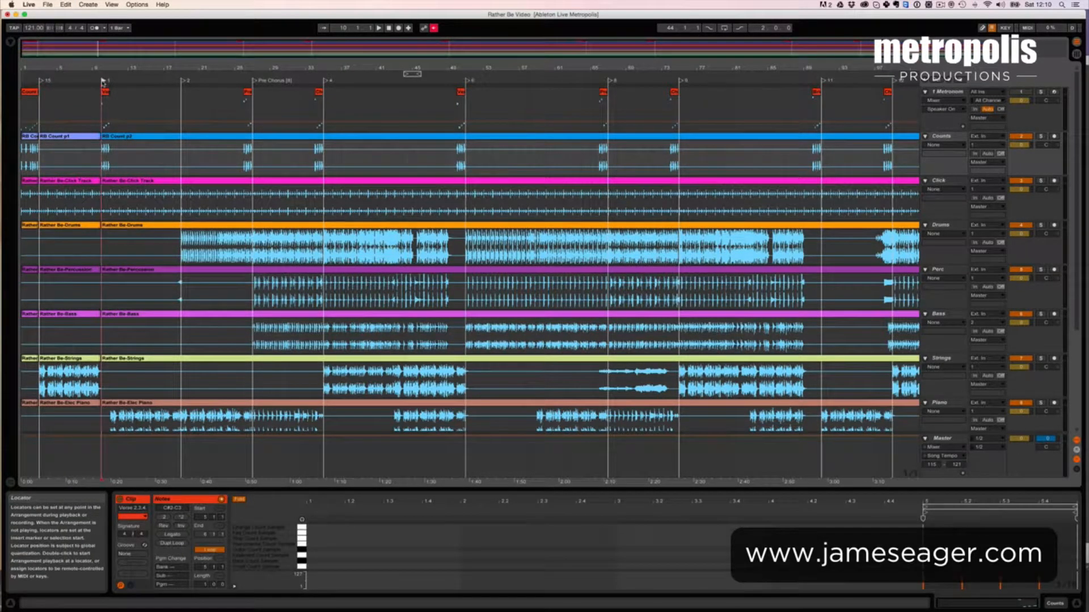
left_click(182, 80)
key("super+e")
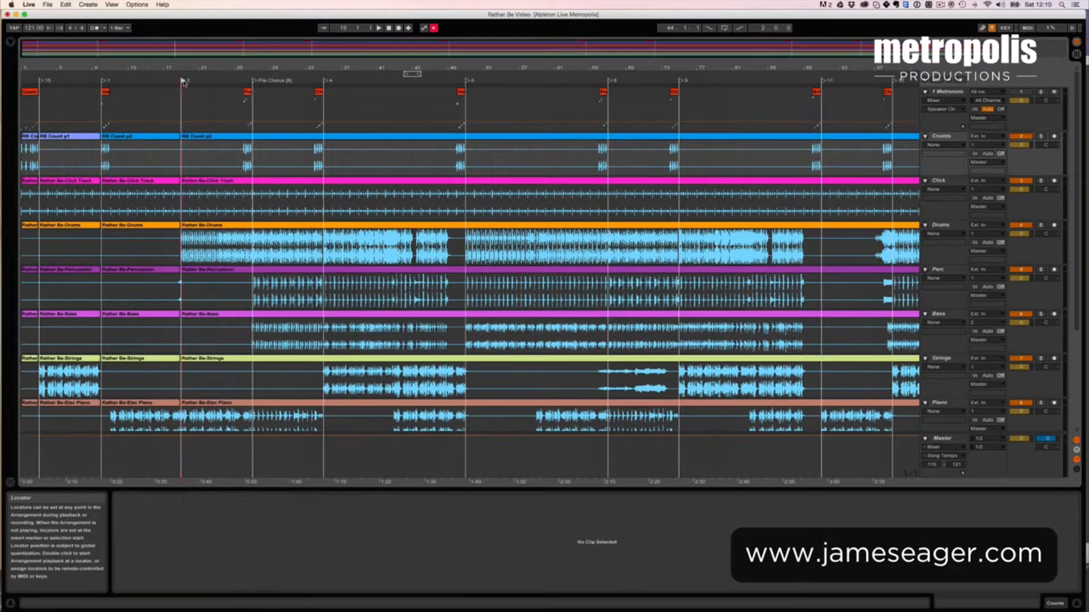
- Split the clips on all tracks at the Pre Chorus [8] locator and at locator 4
left_click(255, 81)
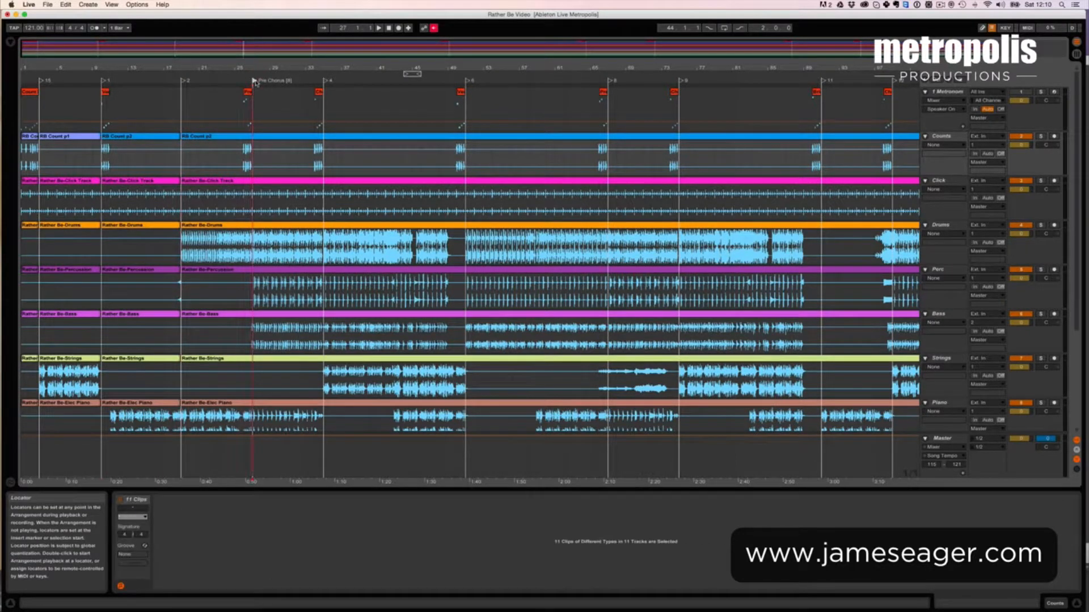
key("super+e")
left_click(325, 81)
key("super+e")
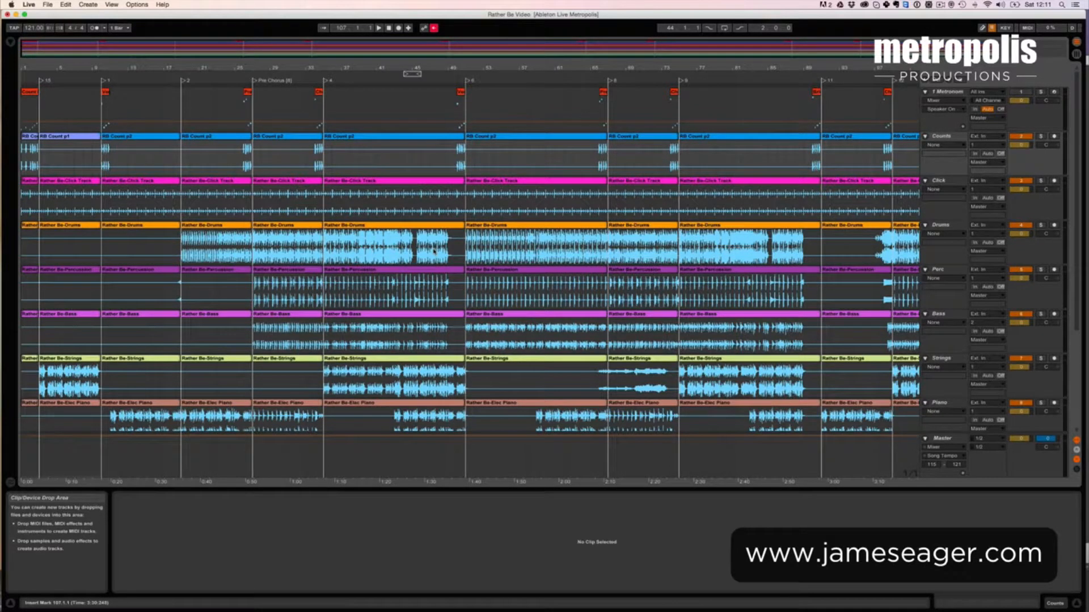
- Rename the Counts track clip at bar 1 as Count [2] and the clip at bar 3 as Intro [7]
left_click(33, 140)
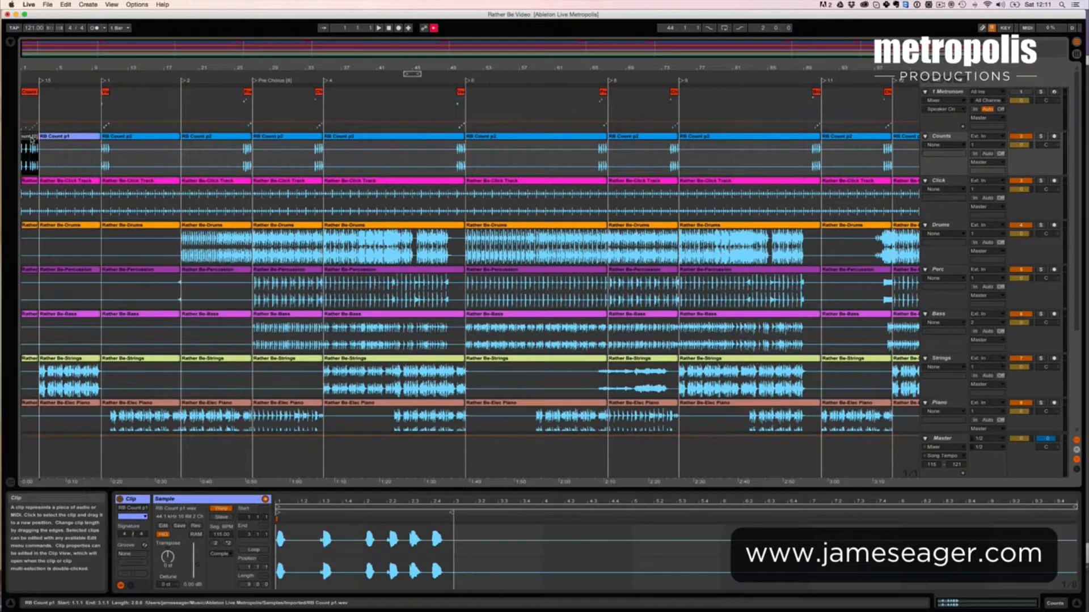
left_click(51, 138)
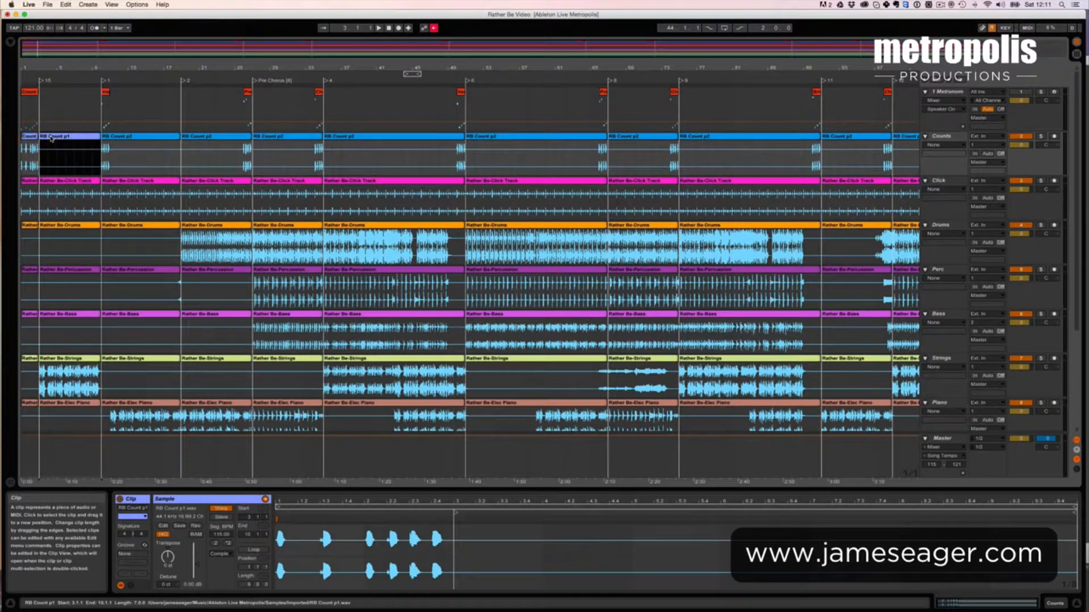
key("super+r")
key("BackSpace")
type("Intro [7]")
- Rename the Counts track clip at bar 10 as Verse [9] and the clip at bar 19 as Verse [8]
left_click(113, 138)
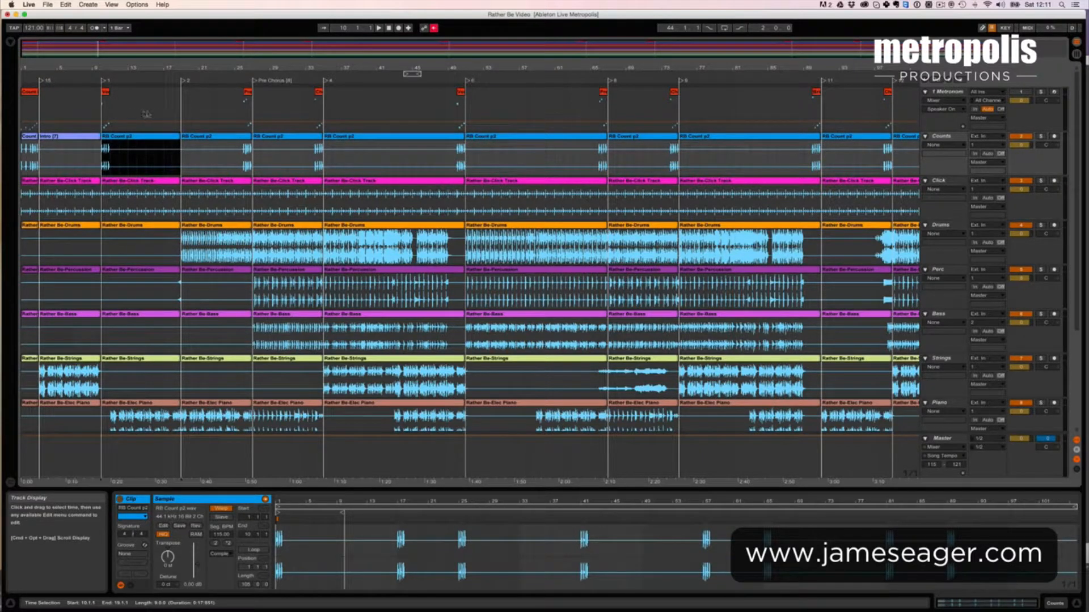
left_click(128, 136)
type("Verse [9")
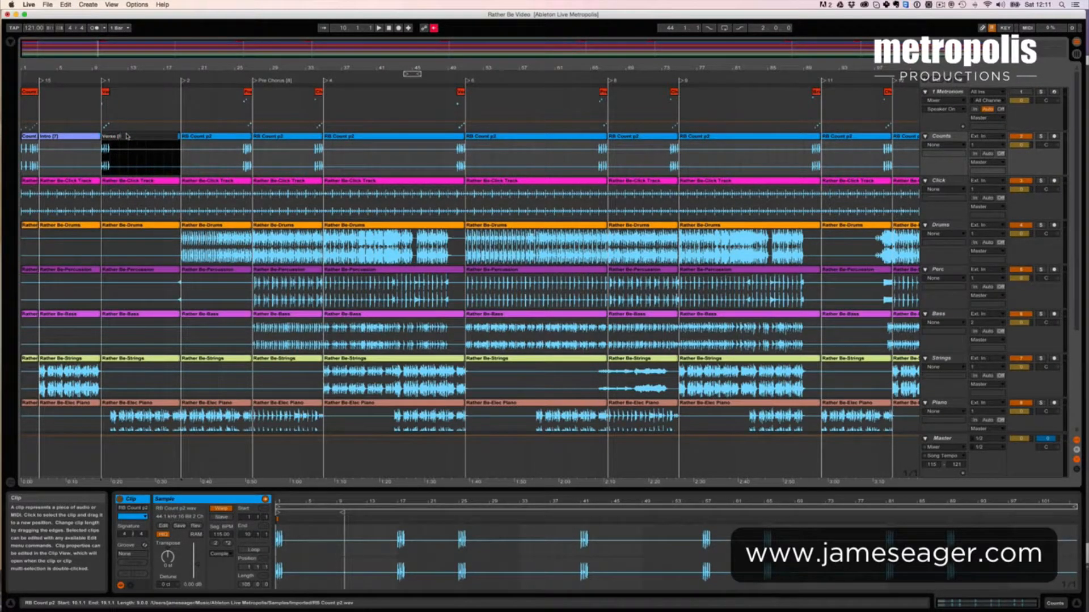
left_click(195, 139)
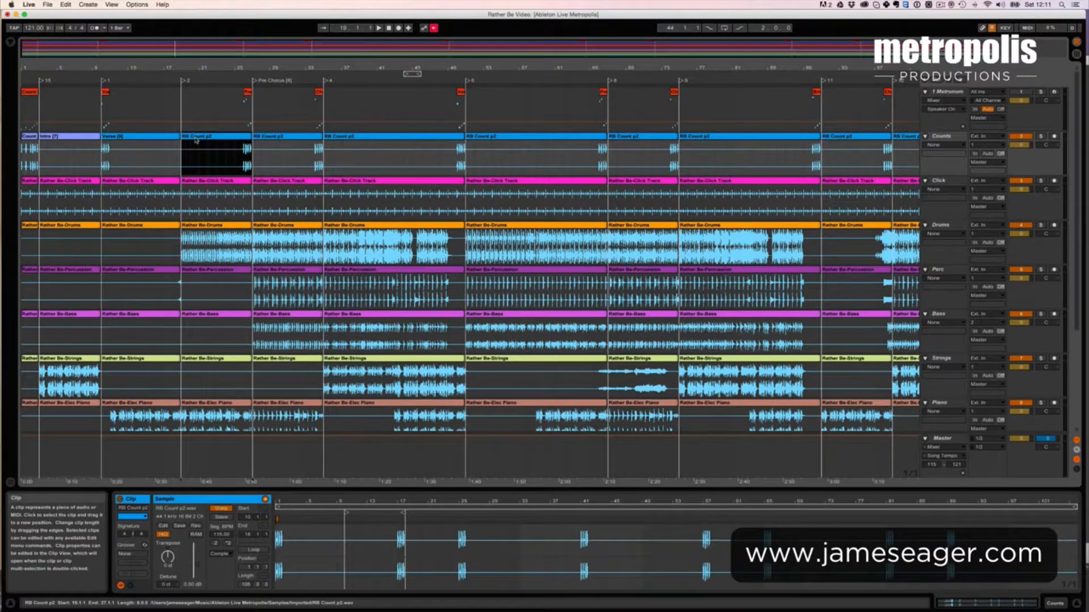
key("super+r")
type("Ver")
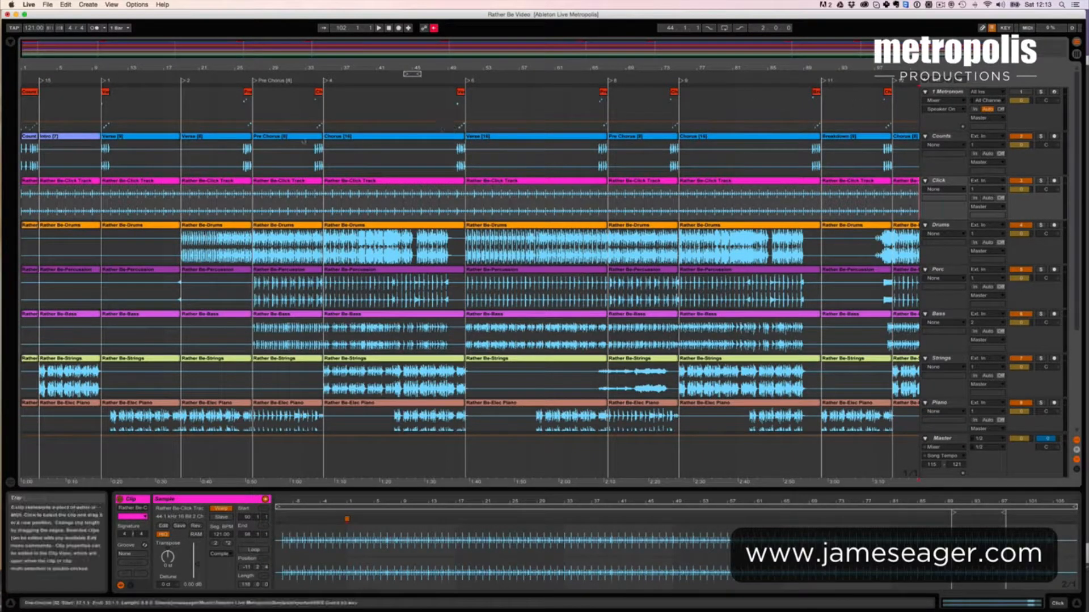
- Select all audio clips from Count [2] to the last Lead Vox clip and transfer them to Session View, starting in the first scene of Counts
left_click(31, 139)
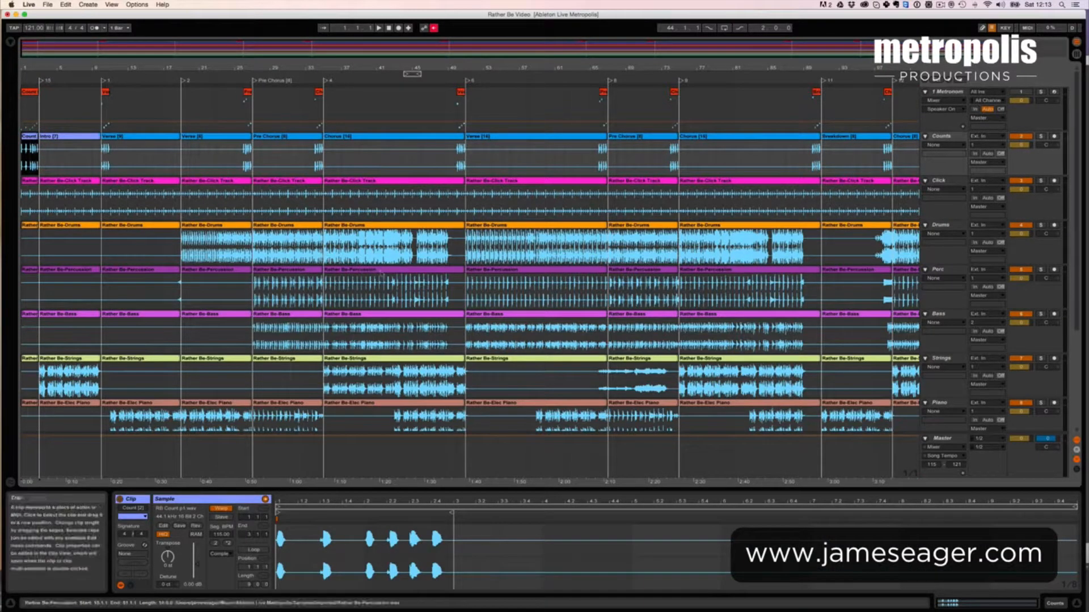
scroll(438, 276, "down", 5)
scroll(437, 276, "right", 5)
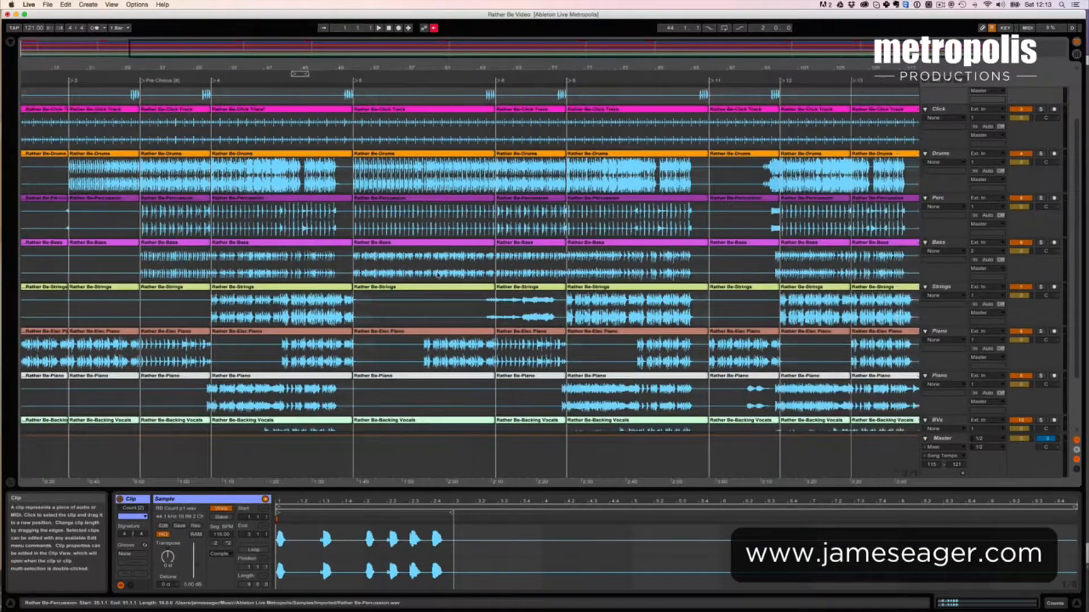
scroll(437, 276, "down", 2)
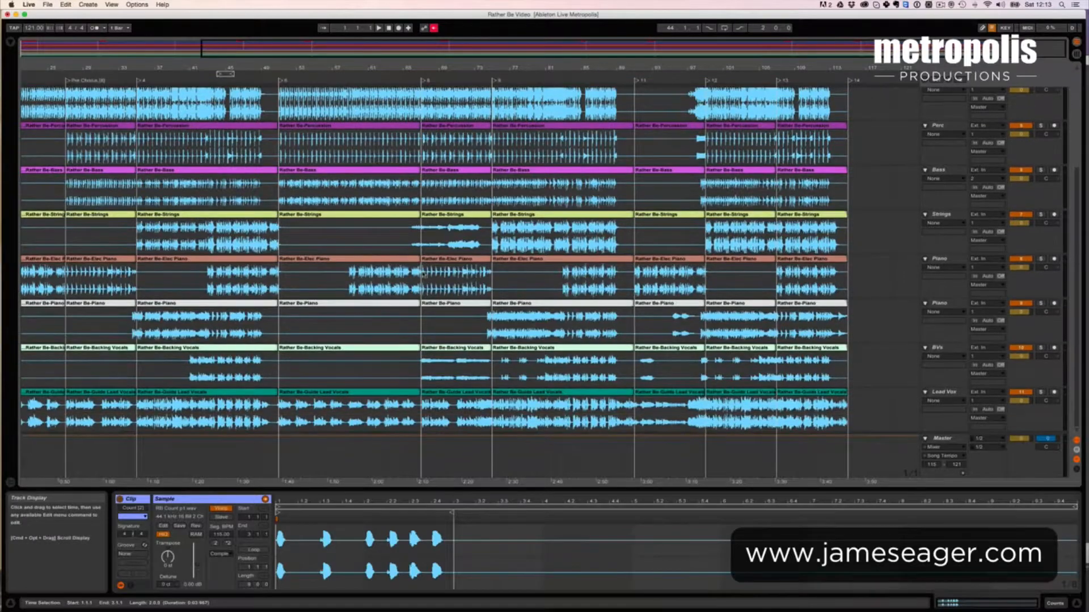
key("super+a")
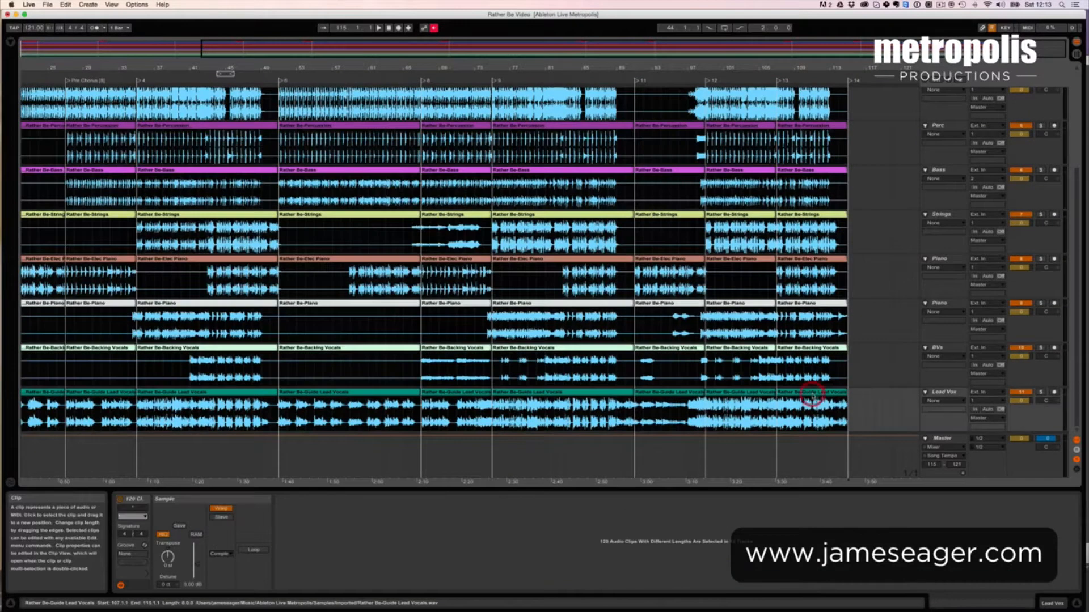
scroll(452, 280, "up", 5)
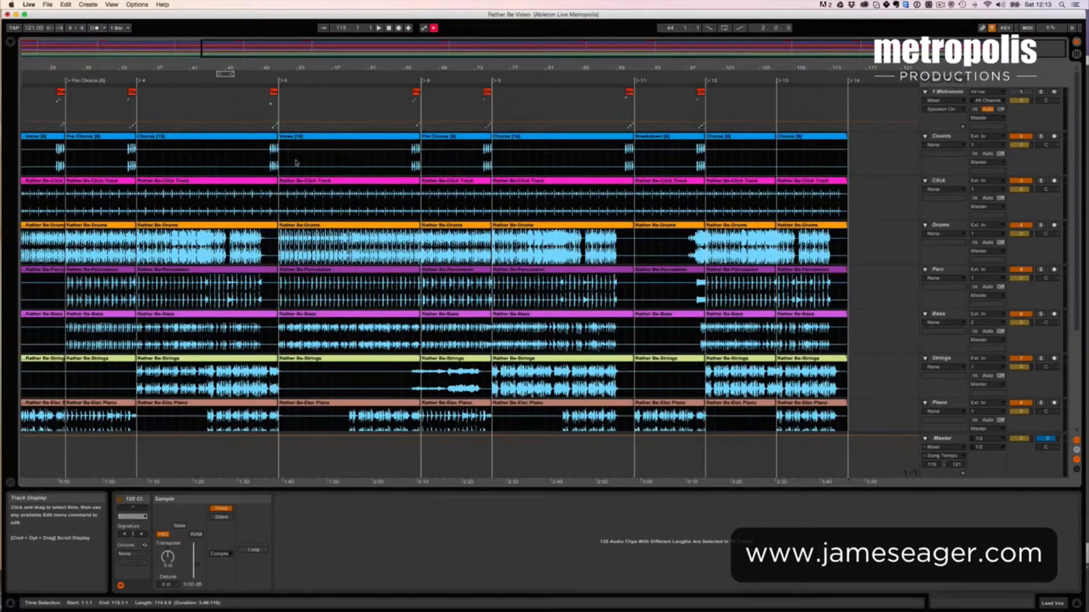
left_click_drag(300, 140, 159, 65)
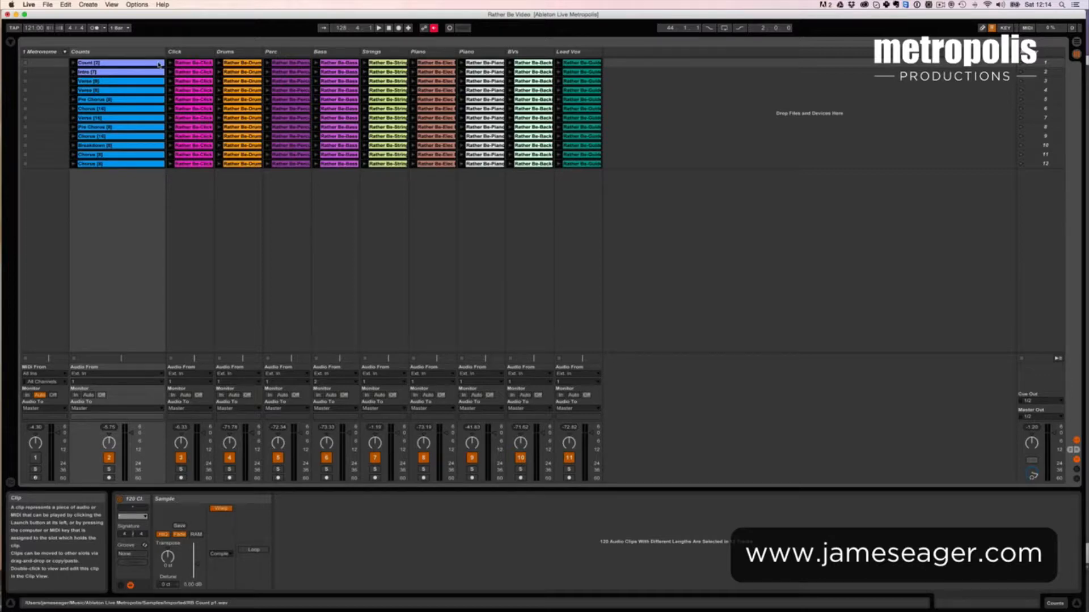
left_click(159, 64)
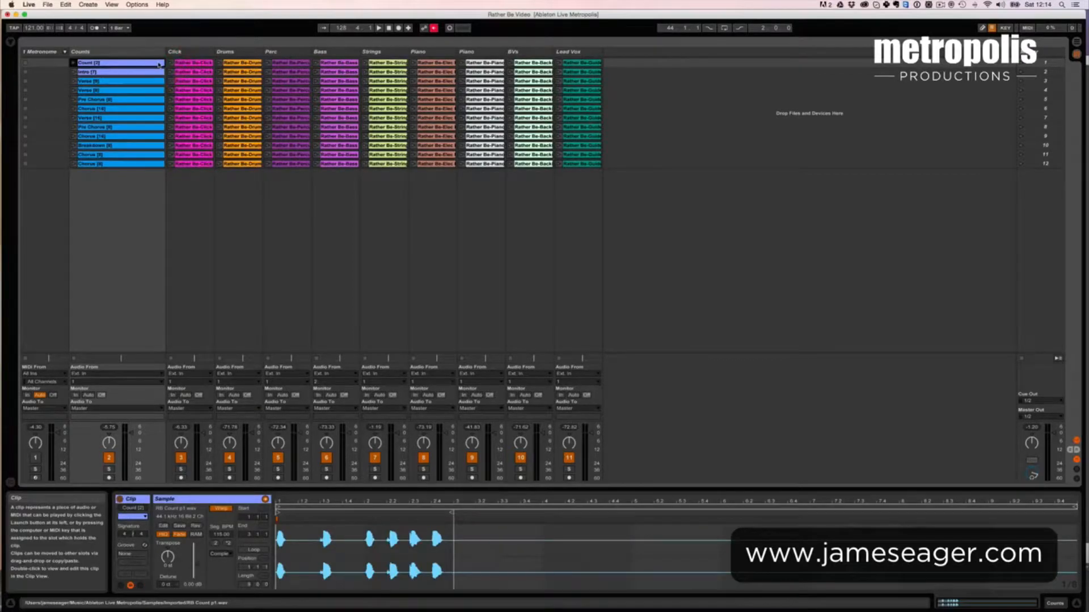
- Select every audio clip from Count [2] to the last Lead Vox clip and colour them all yellow
left_click(578, 164, "shift")
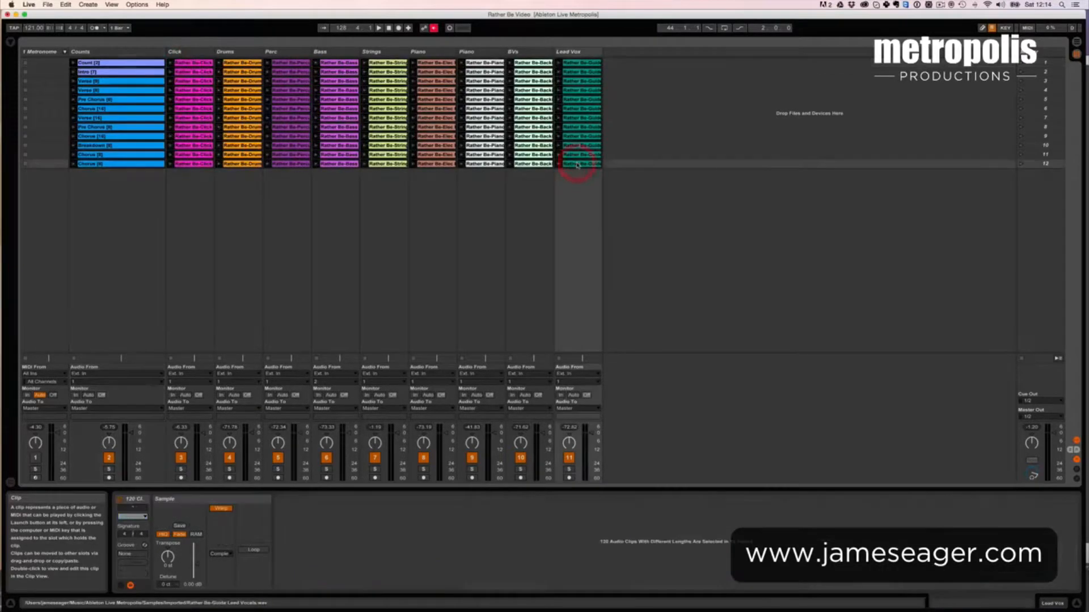
right_click(423, 142)
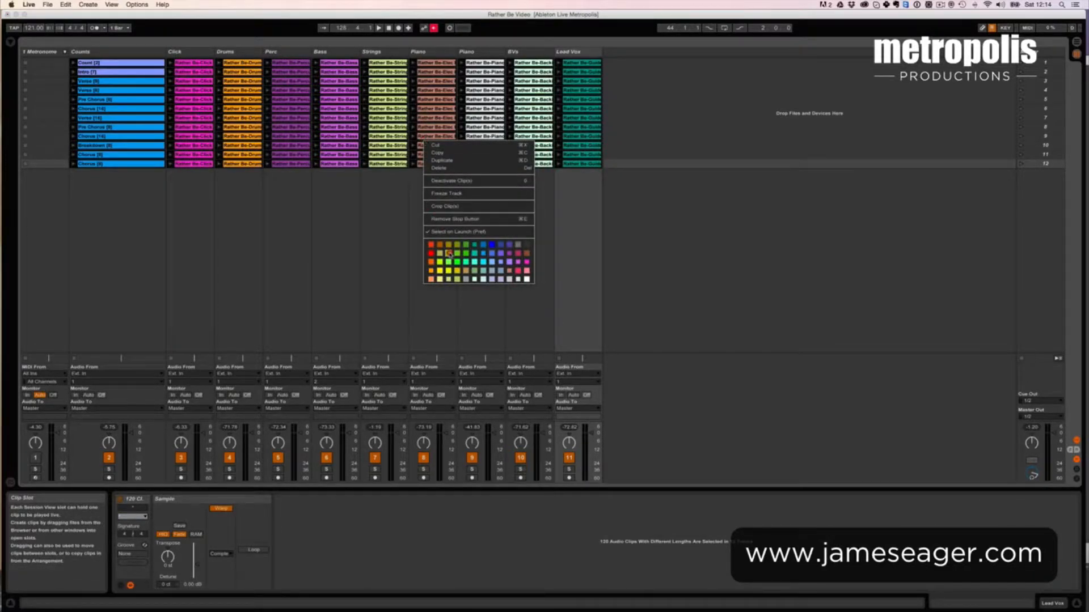
left_click(439, 273)
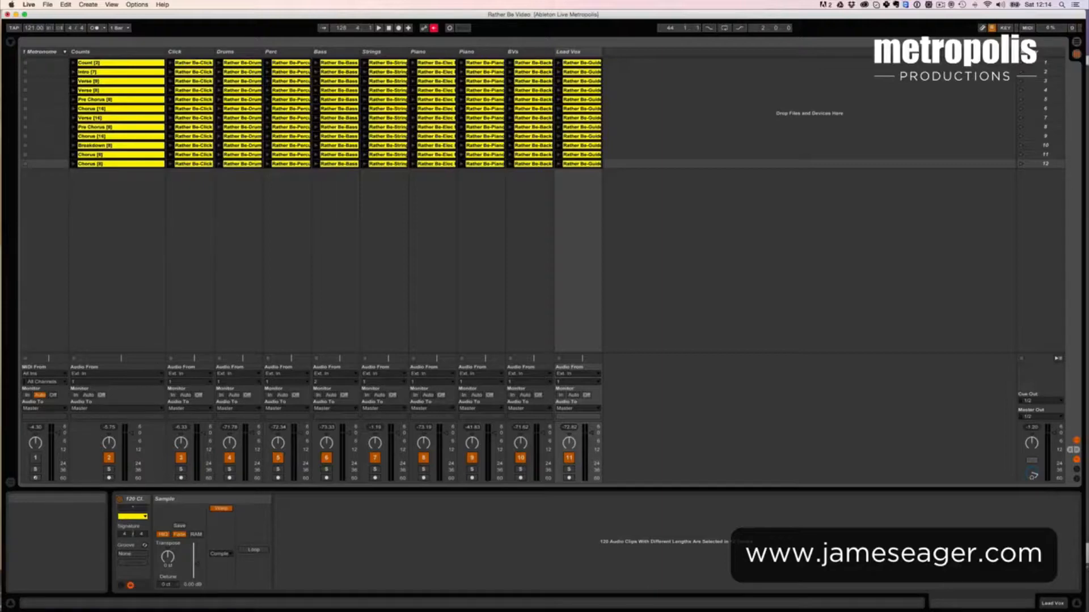
- Widen the Master track column and launch the Intro scene
left_click_drag(1017, 52, 929, 52)
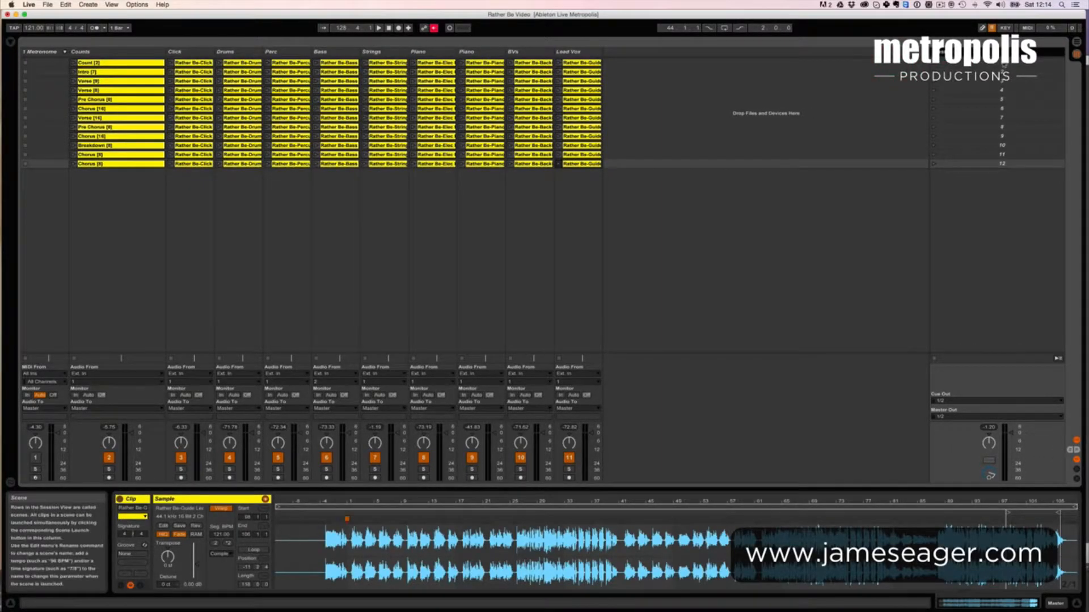
left_click(1004, 63)
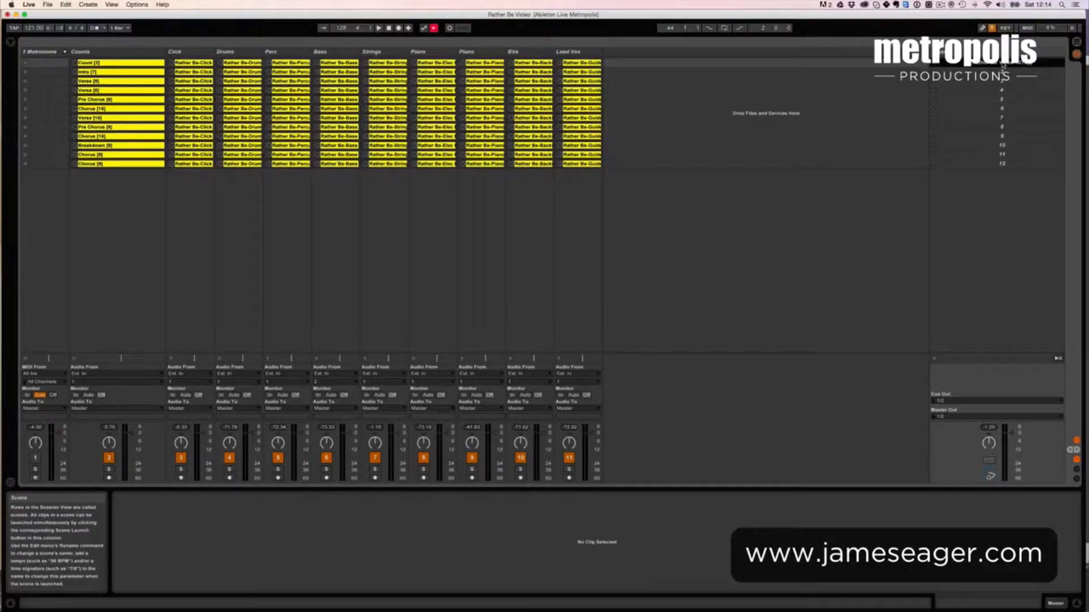
left_click(1002, 71)
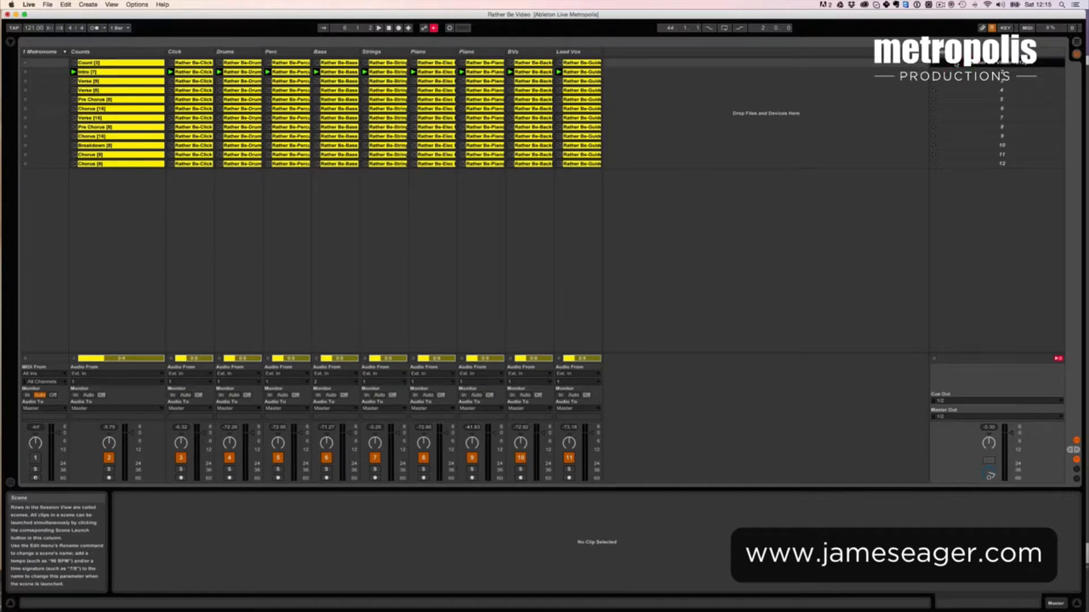
- Export scenes 1 to 12 into the Song Clips folder as Rather Be Video 121bpm.als
left_click(10, 44)
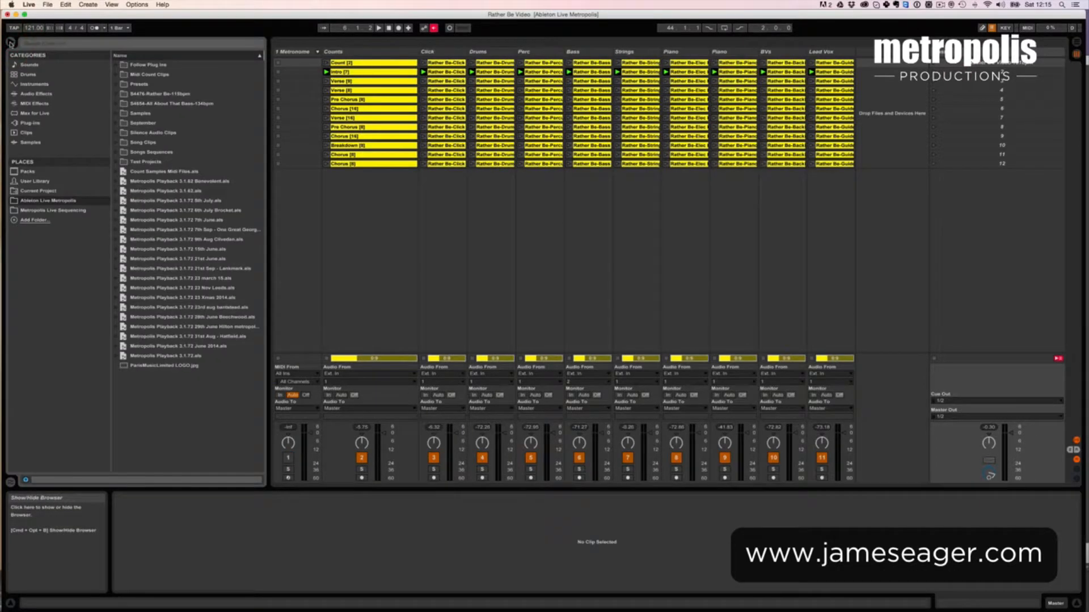
left_click(140, 143)
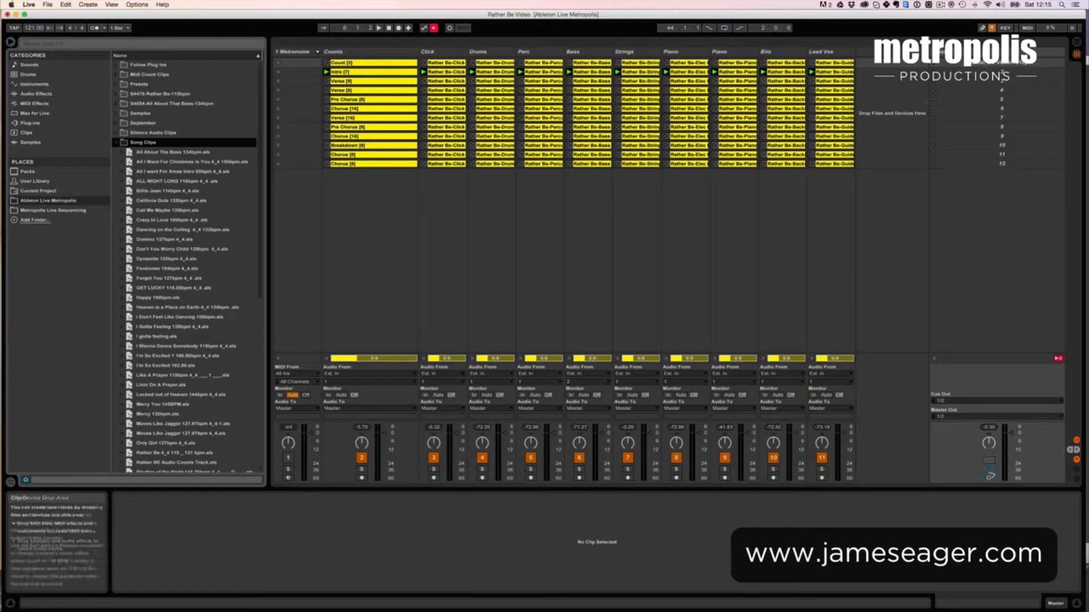
left_click(963, 66)
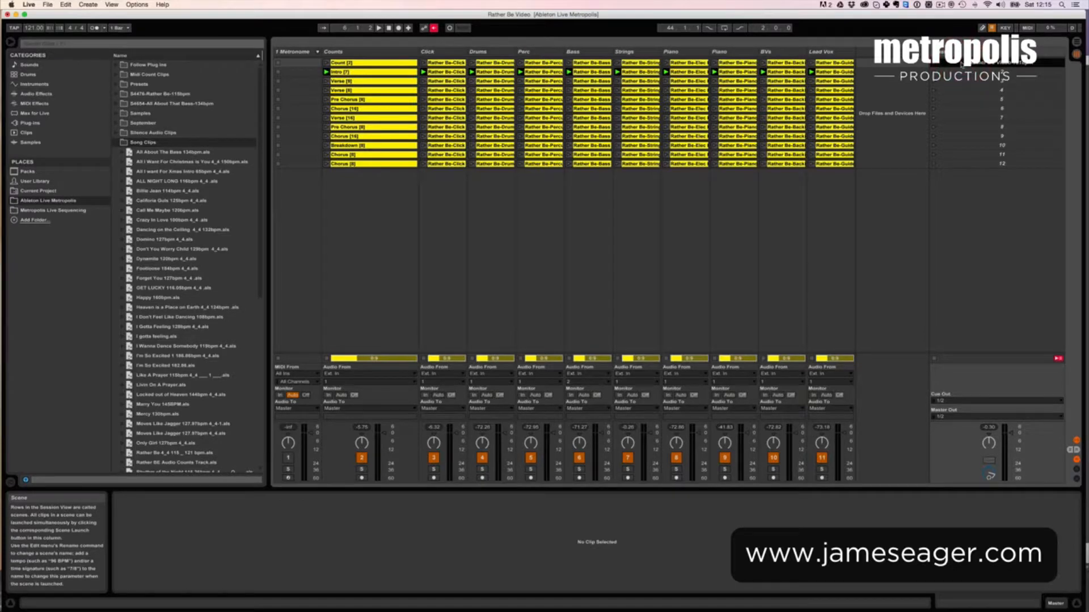
left_click(959, 166, "shift")
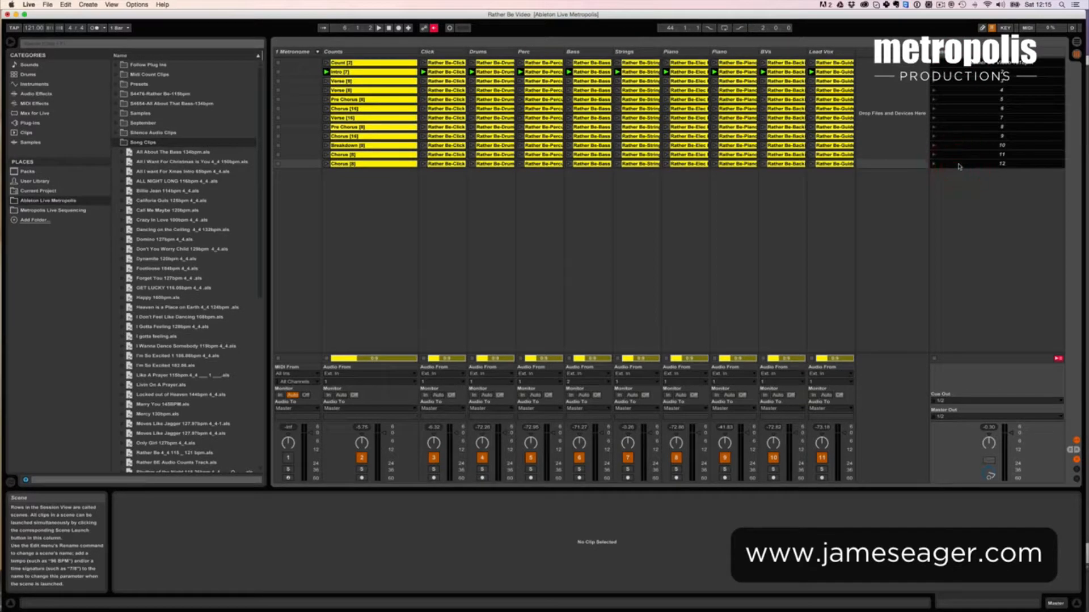
left_click(957, 64)
left_click_drag(958, 64, 193, 187)
scroll(187, 357, "down", 10)
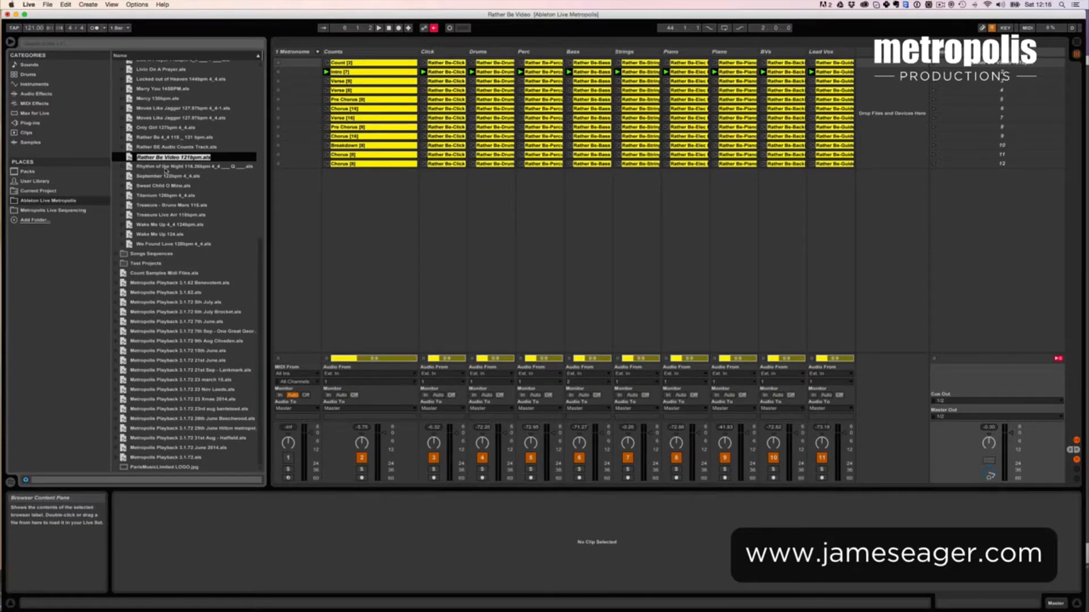
left_click(164, 165)
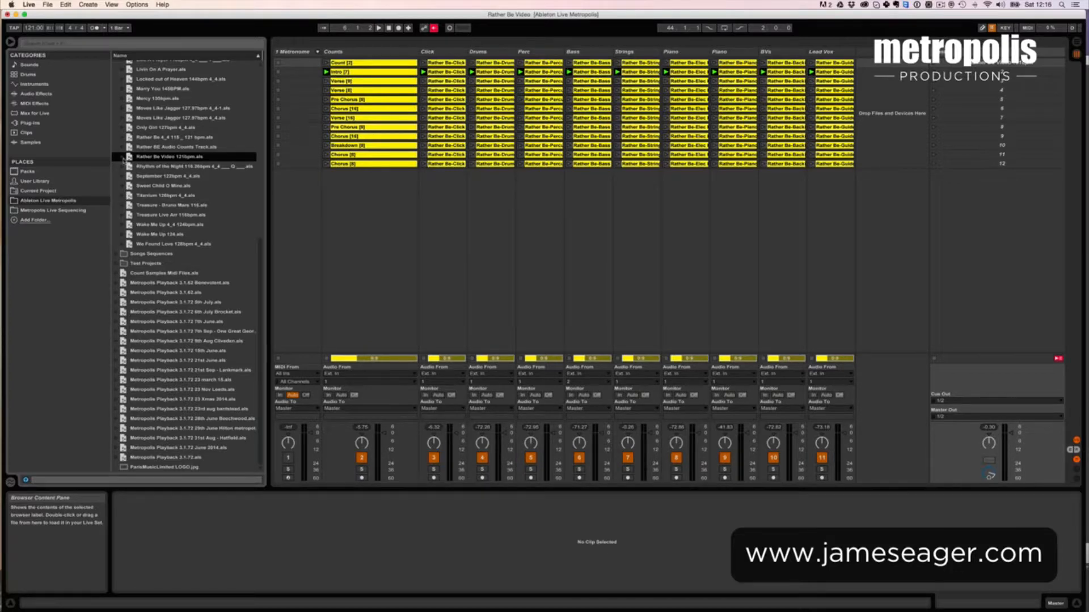
- Examine the tracks stored in Rather Be Video 121bpm.als, including the clips inside its Counts track
left_click(123, 157)
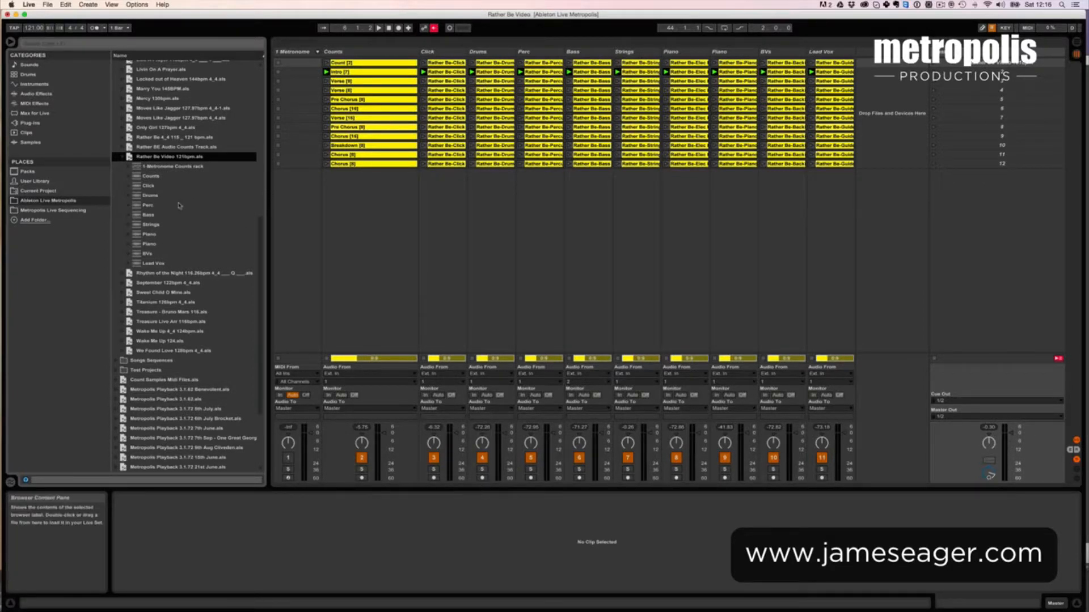
left_click(129, 178)
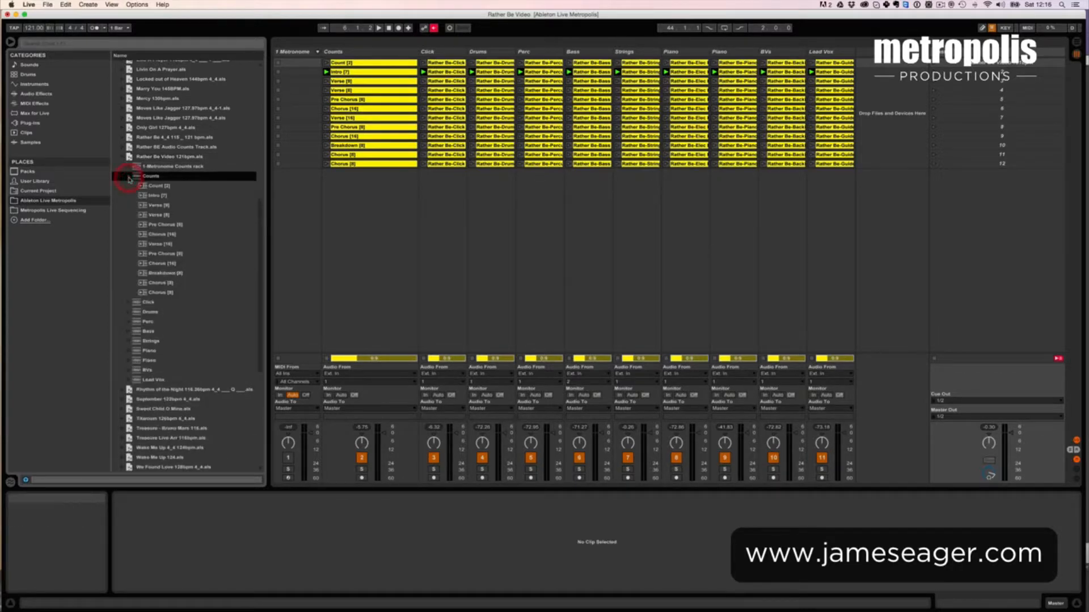
left_click(129, 178)
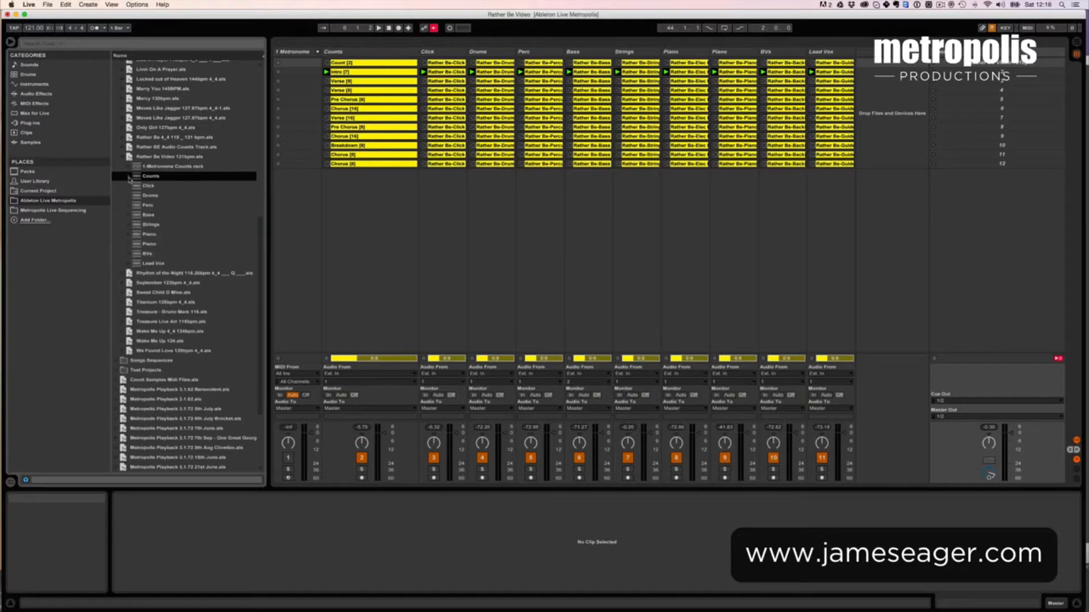
left_click(127, 197)
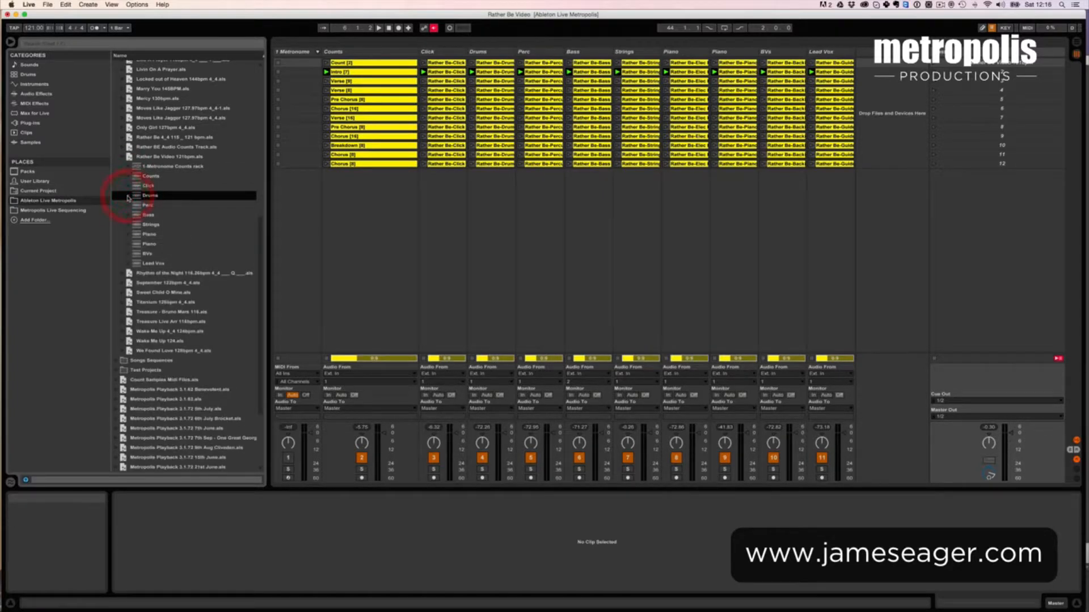
left_click(123, 158)
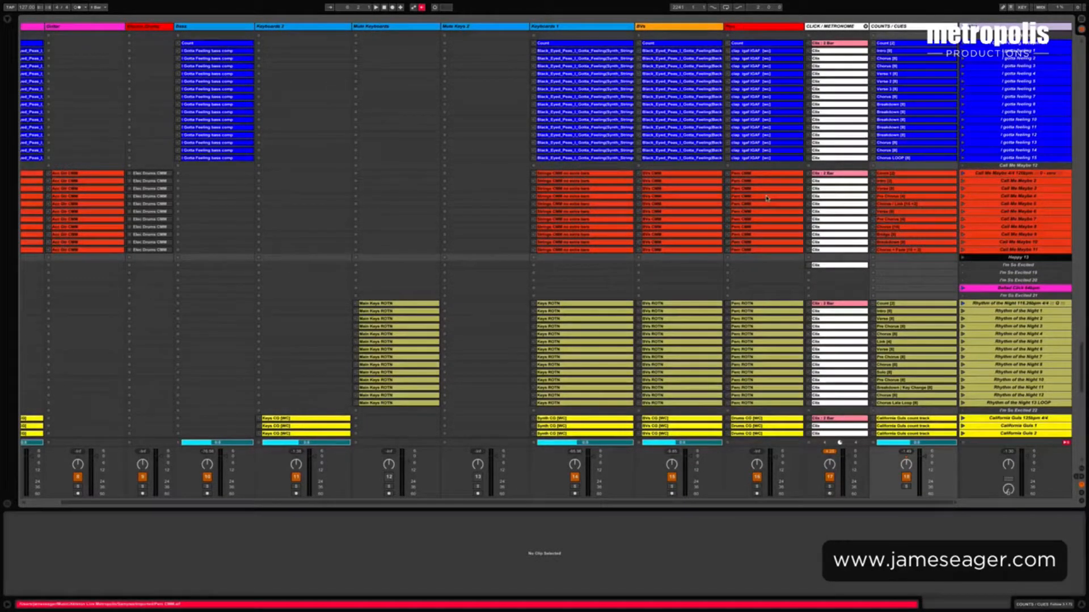
- In the Metropolis playback set, insert fifteen scenes after the blank Rather Be scene above Call Me Maybe, and name the leading scene Rather Be 121bpm 4/4
scroll(766, 198, "up", 10)
scroll(767, 197, "up", 4)
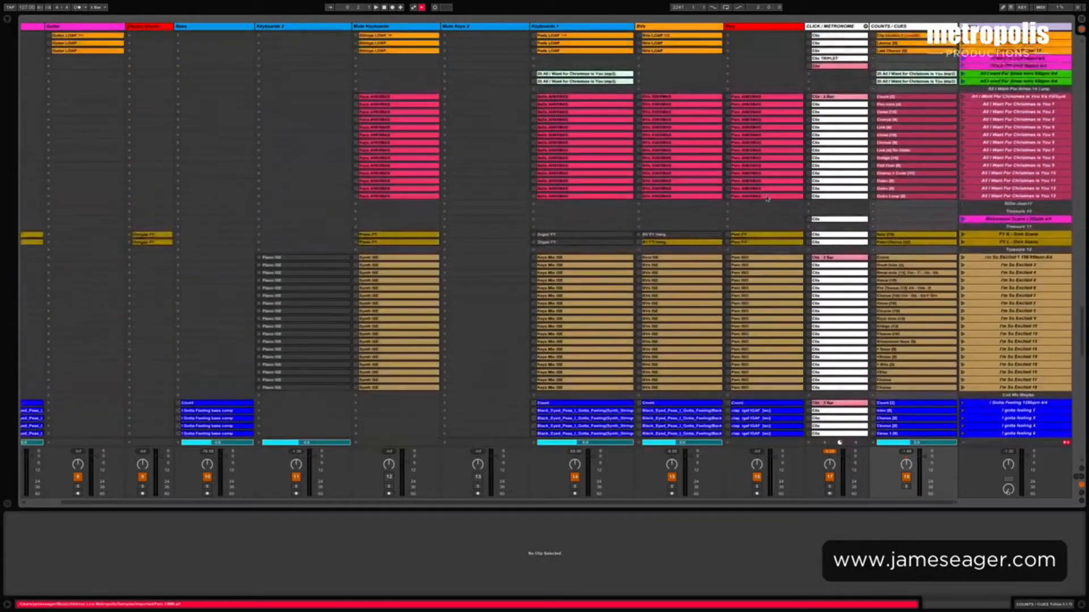
scroll(766, 197, "down", 10)
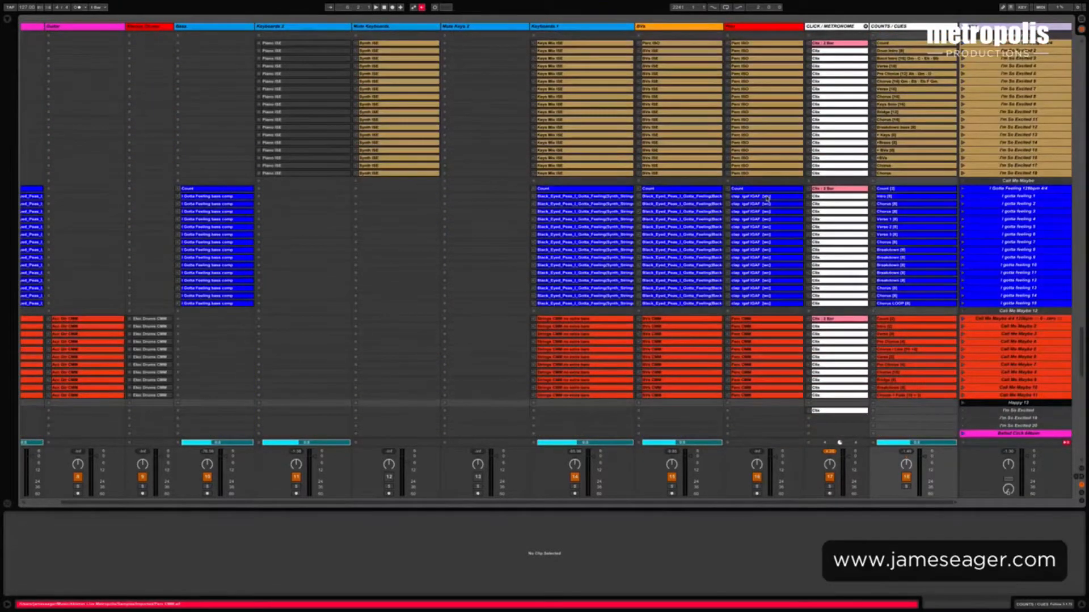
scroll(767, 198, "down", 4)
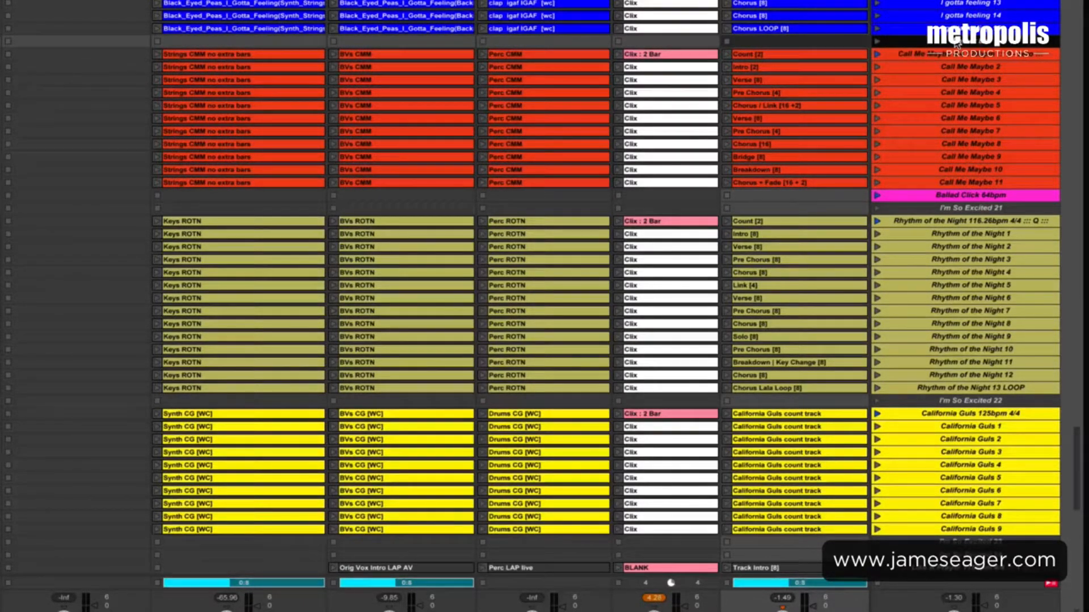
key("super+i")
key("super+i")
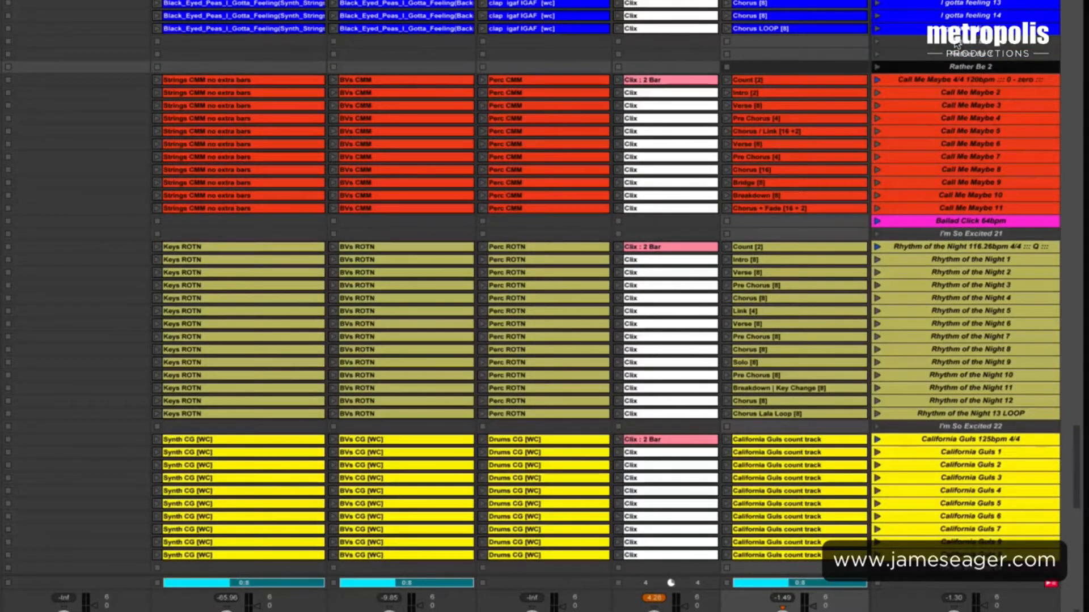
key("super+i")
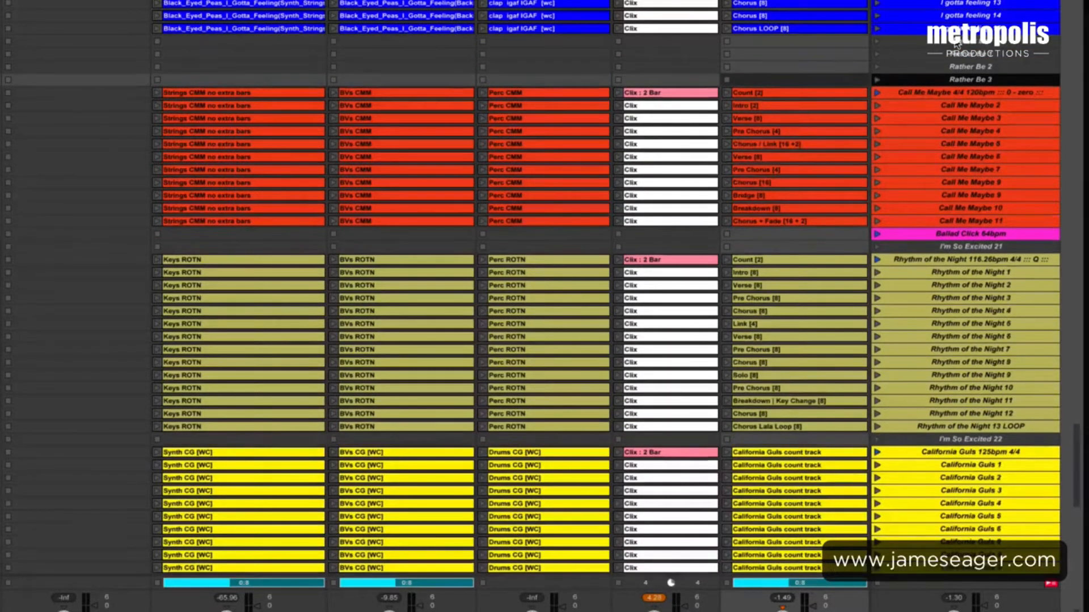
key("super+i")
key("super+i")
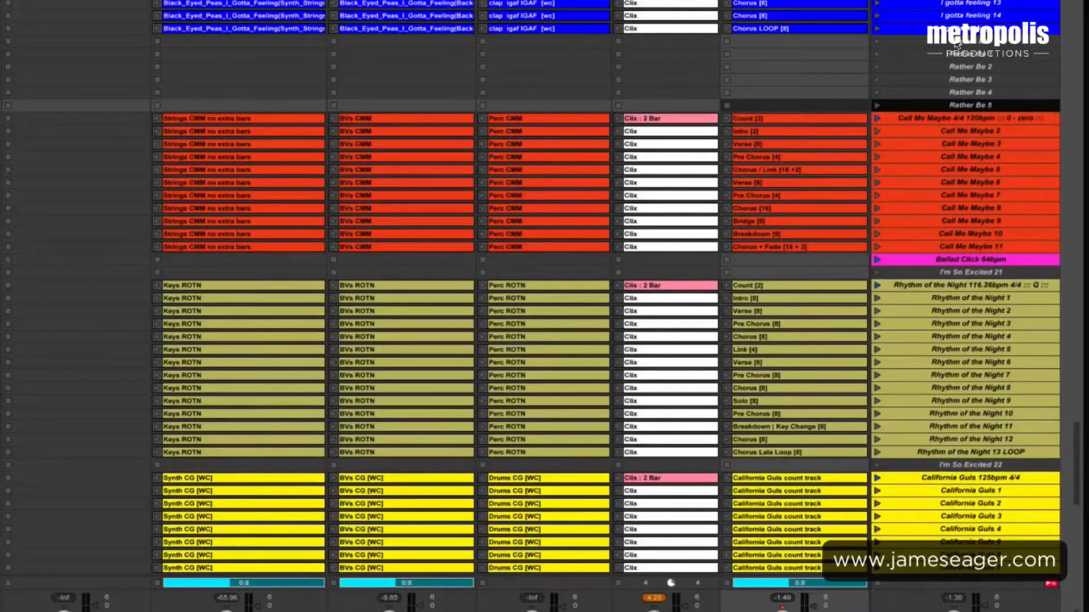
key("super+i")
key("super+i")
key("super+i")
key("super+i")
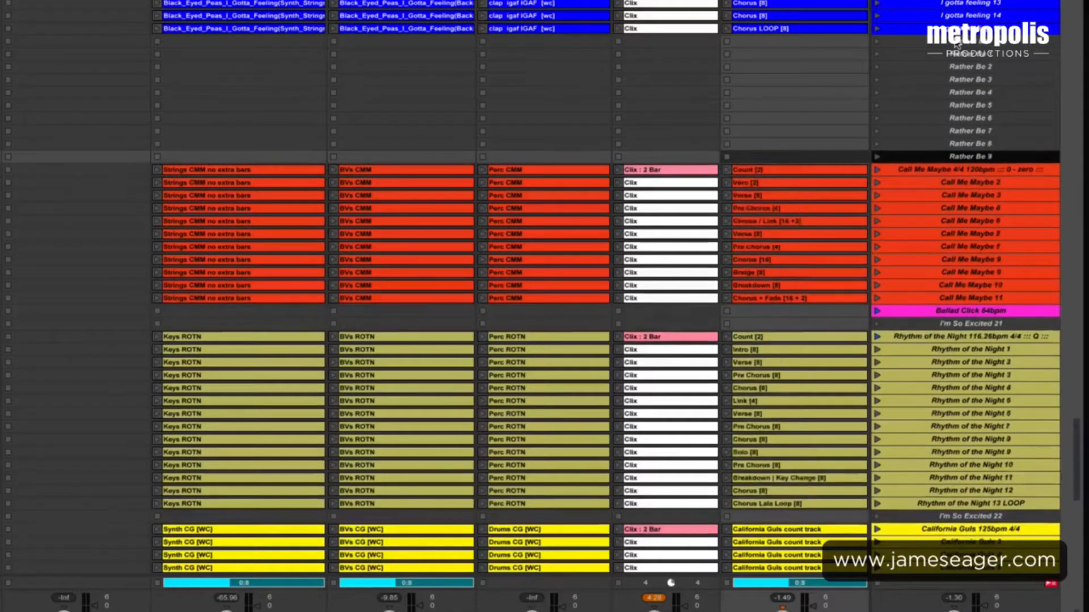
key("super+i")
key("super+i")
key("super+i")
key("super+i")
key("super+i")
key("super+i")
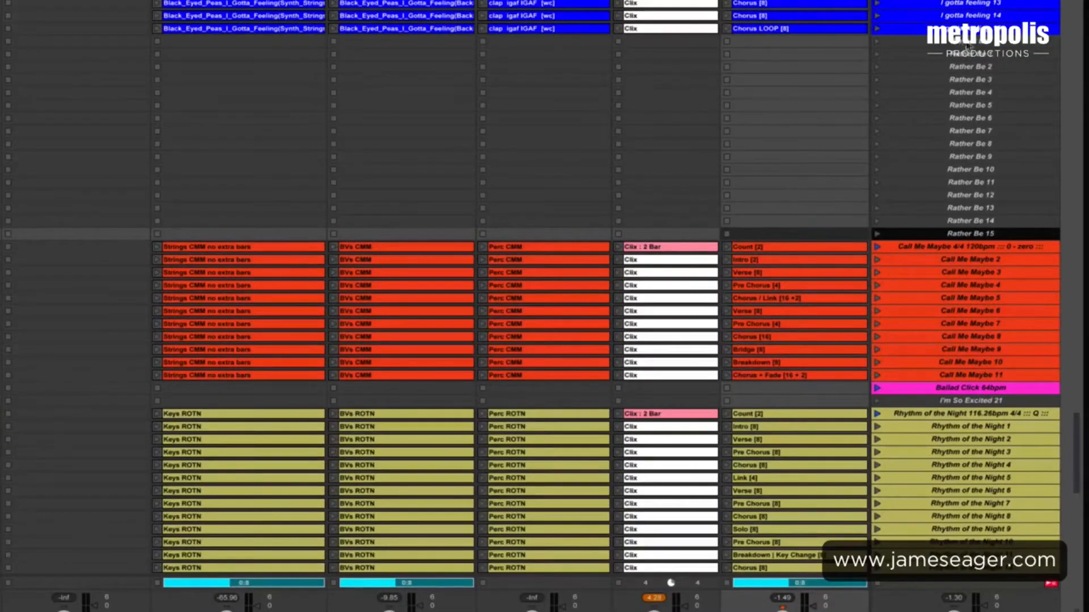
left_click(970, 44)
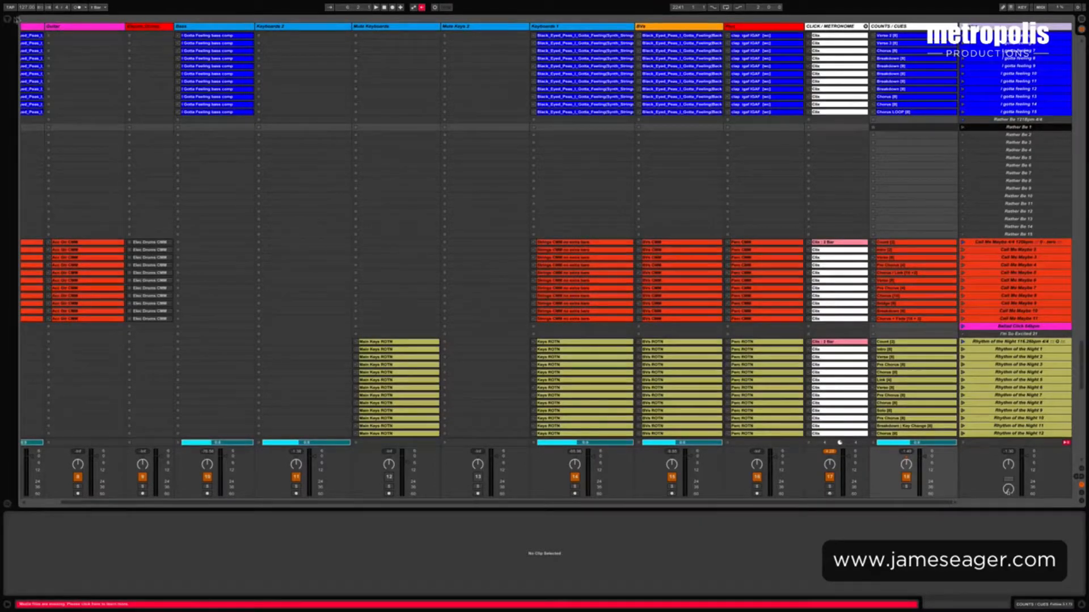
- Load the Strings track of Rather Be Video 121bpm.als from Song Clips into Keyboards 1, starting at the Rather Be 121bpm 4/4 scene
left_click(7, 19)
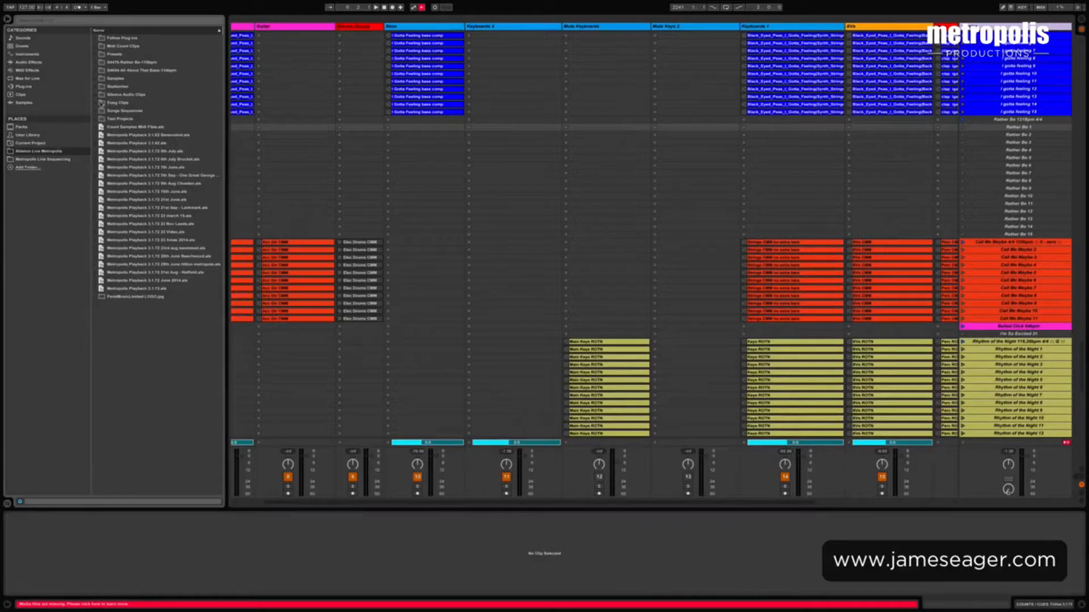
left_click(97, 104)
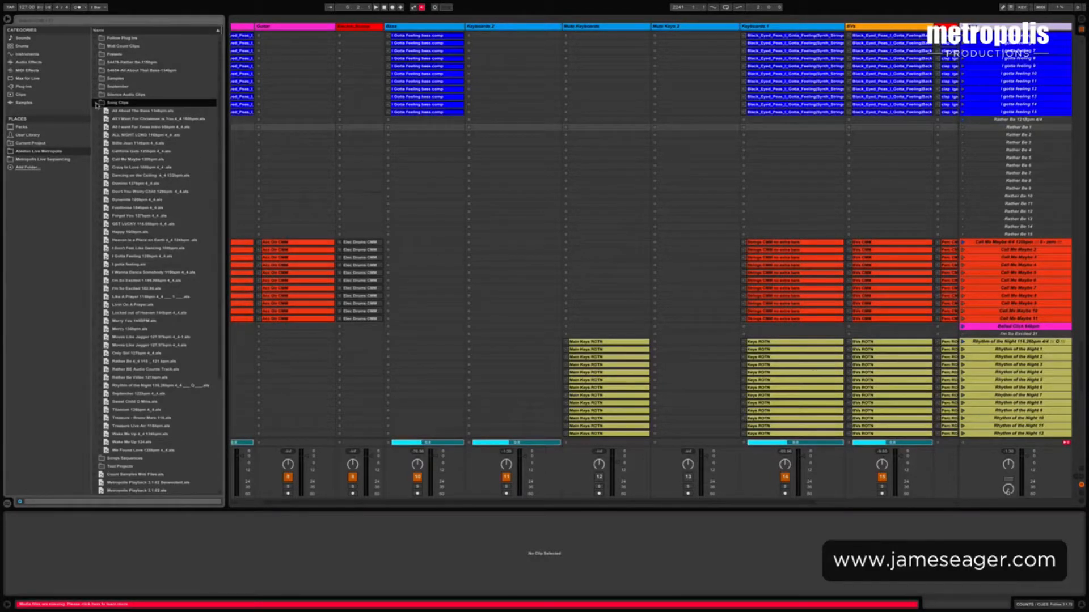
left_click(102, 377)
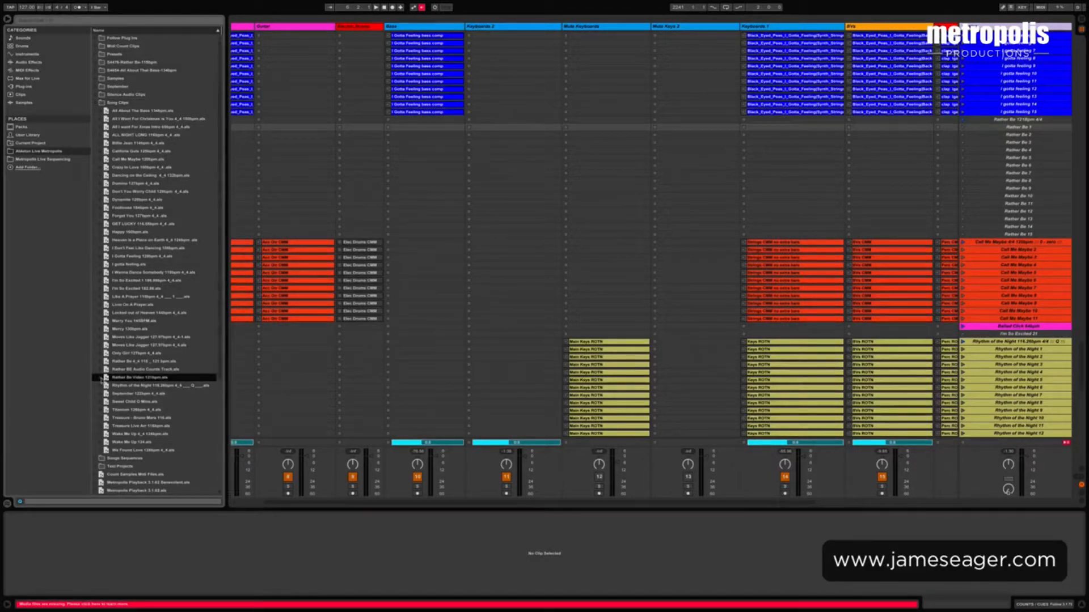
left_click(100, 378)
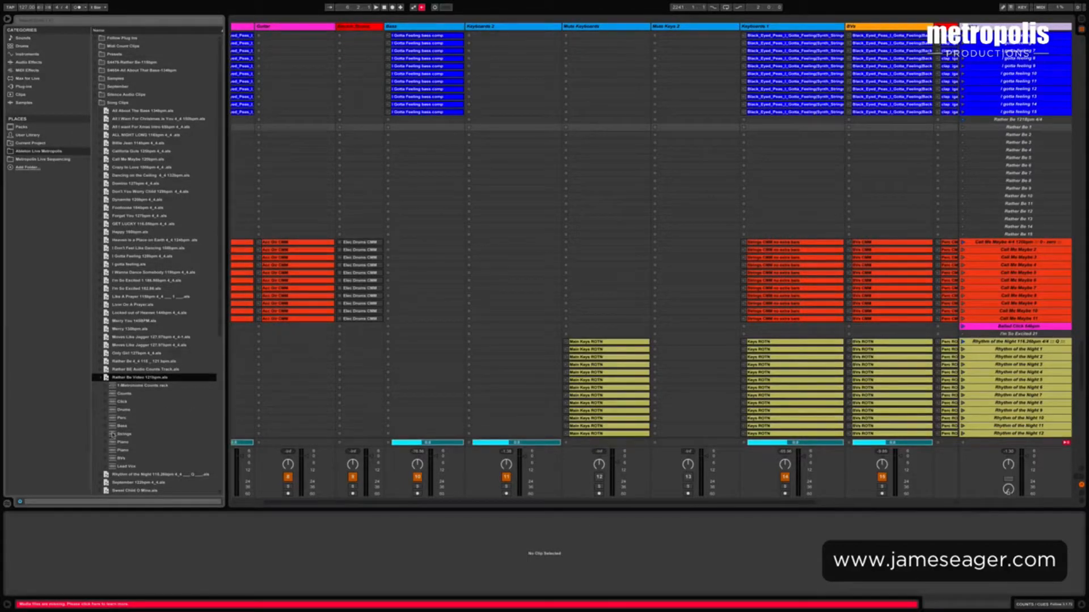
left_click_drag(112, 437, 754, 132)
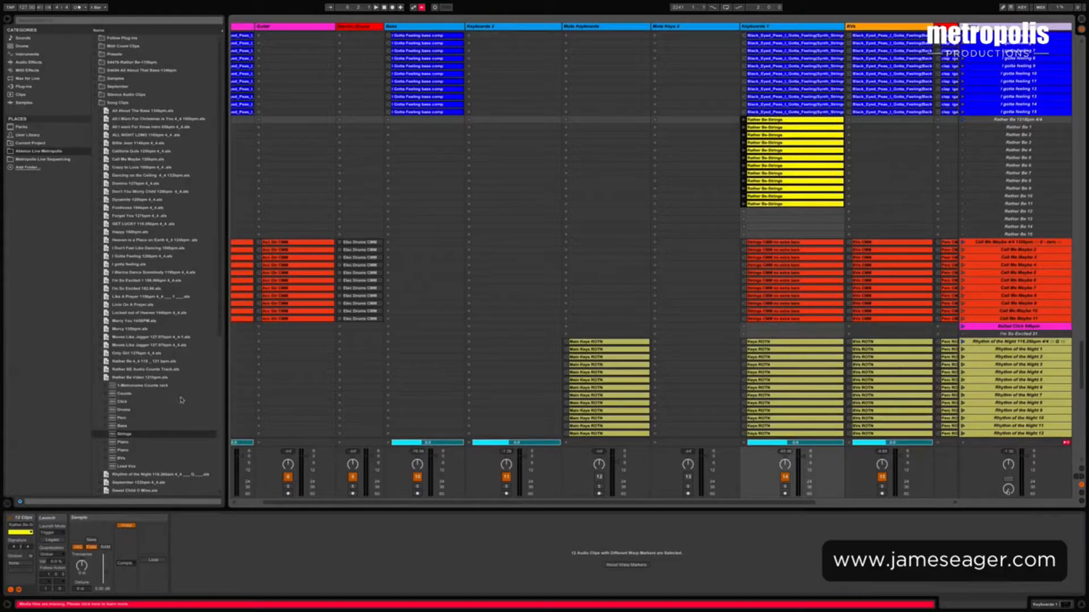
- Load the song's BVs, Perc and Counts clips into the BVs, Perc and COUNTS / CUES tracks, starting at the Rather Be 121bpm 4/4 scene
double_click(115, 459)
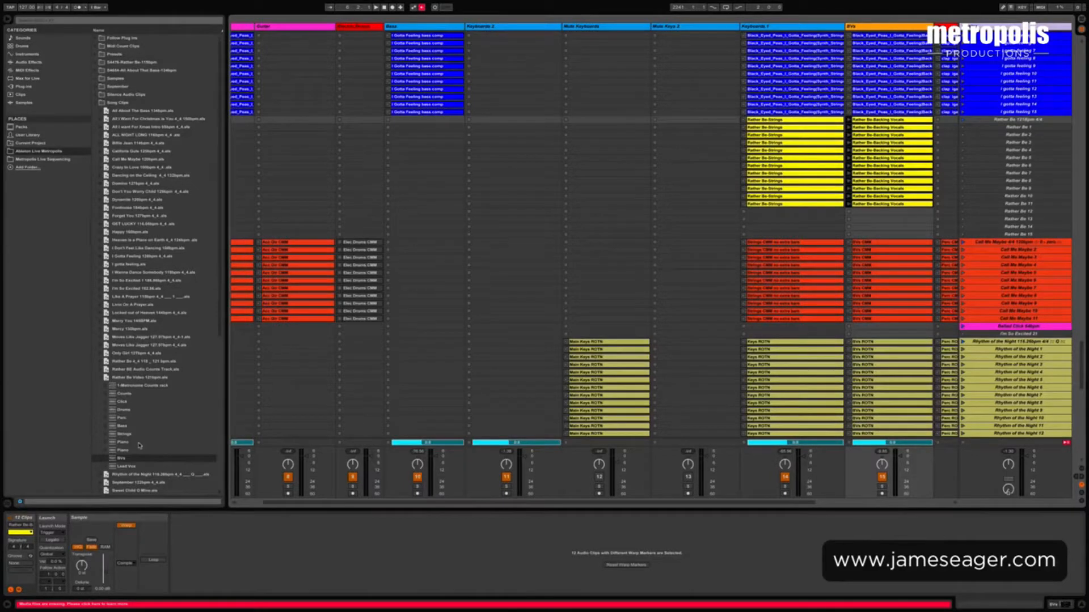
double_click(116, 419)
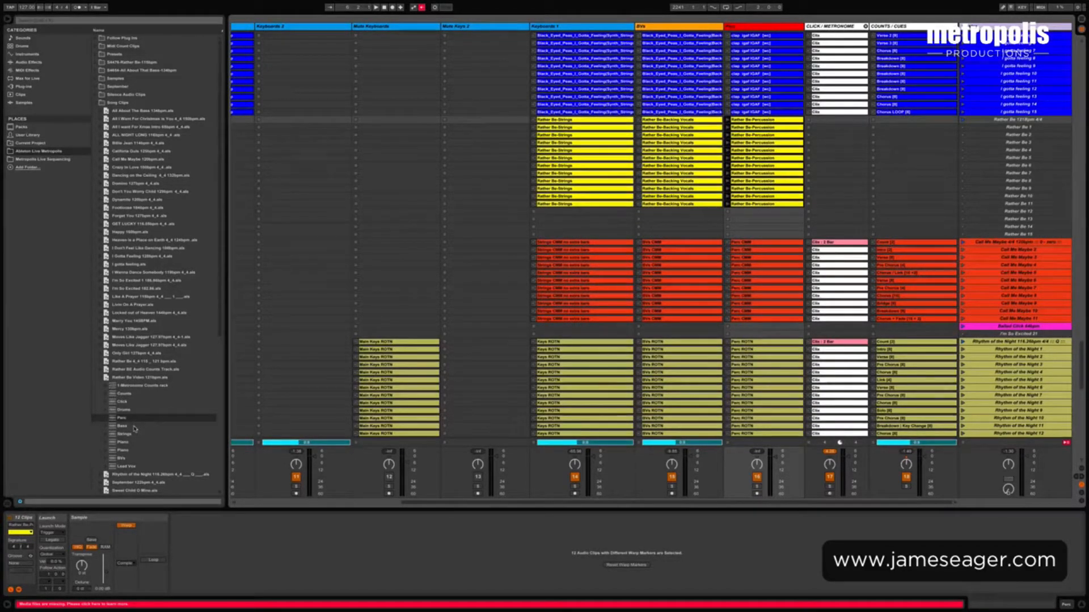
left_click_drag(123, 393, 885, 120)
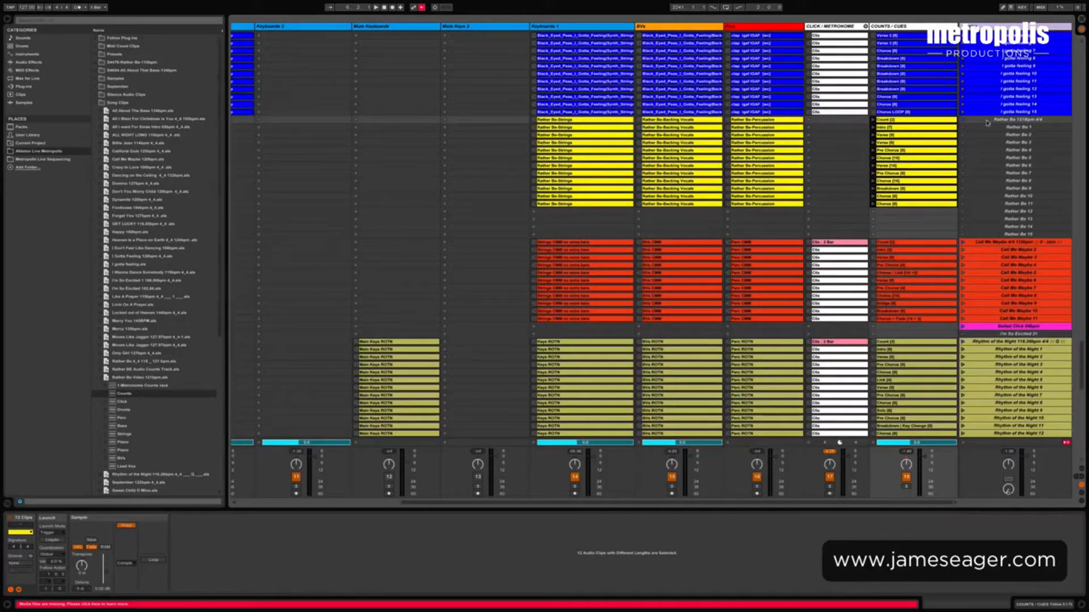
- Colour the scenes from Rather Be 121bpm 4/4 to Rather Be 11 yellow
left_click(972, 205, "shift")
right_click(972, 206)
left_click(1001, 235)
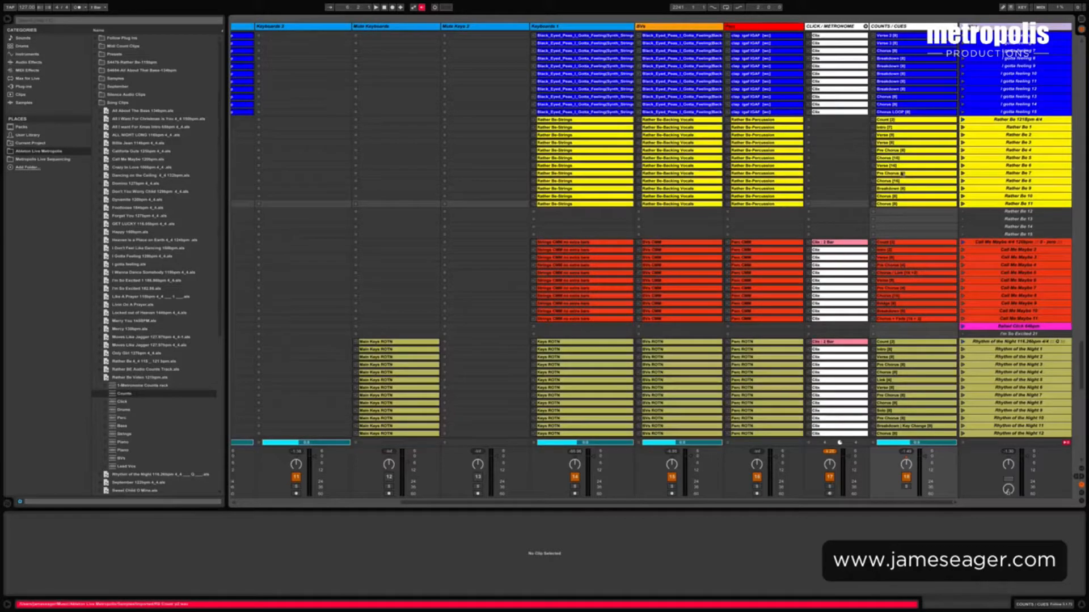
- Copy the click clips of I Gotta Feeling into the CLICK / METRONOME slots from Rather Be 121bpm 4/4 to Rather Be 11
scroll(901, 173, "up", 4)
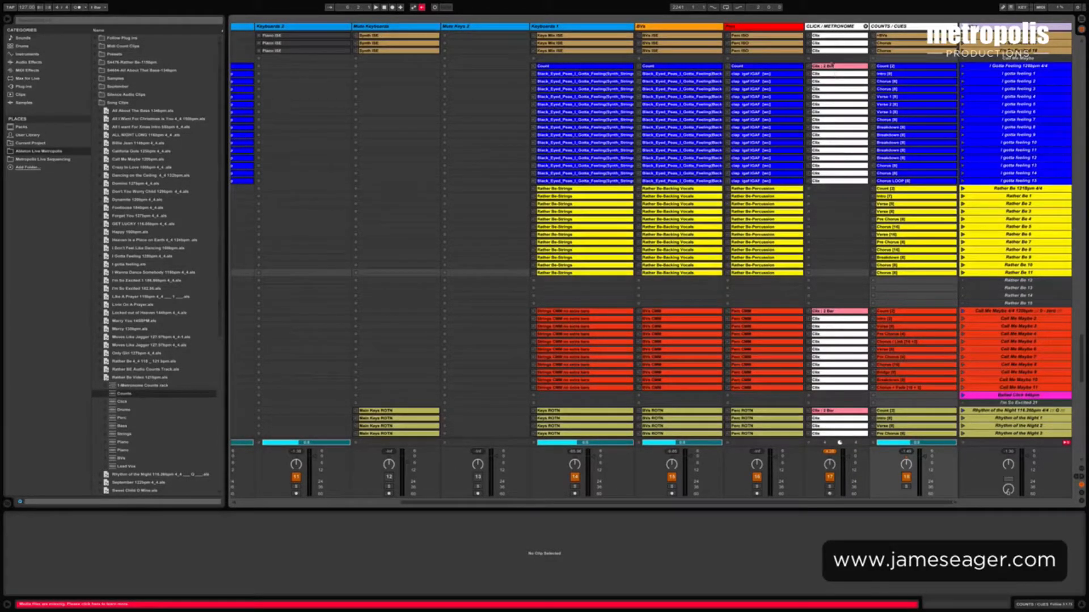
left_click(831, 68)
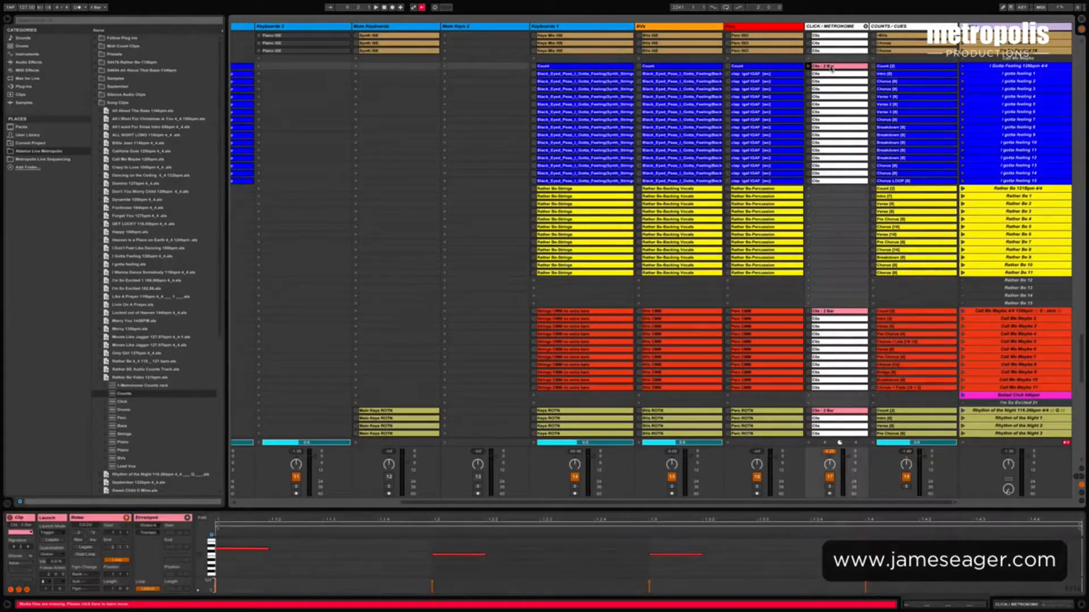
left_click(832, 142, "shift")
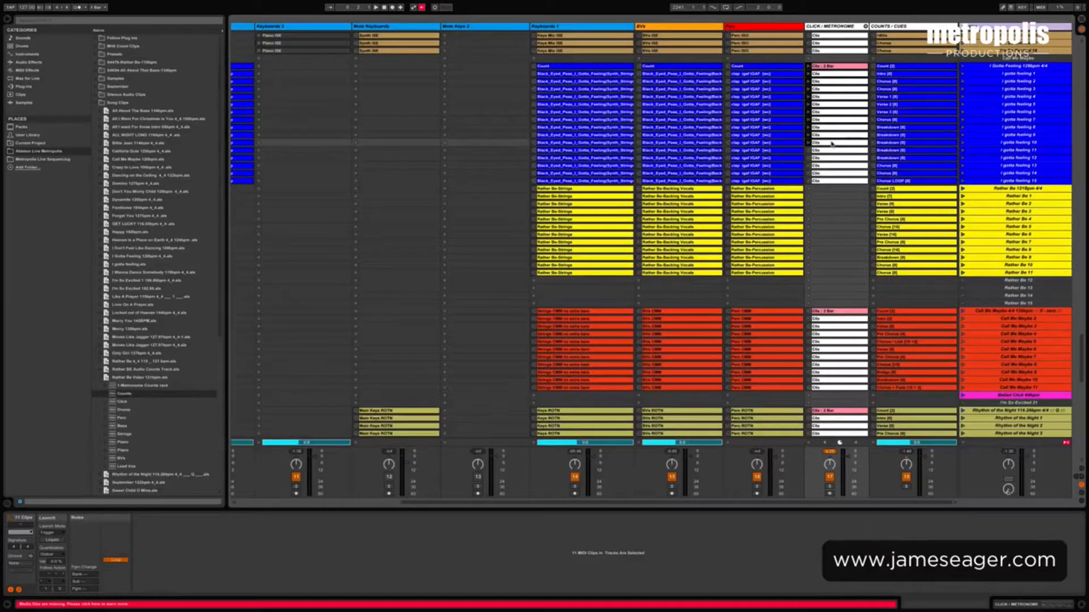
left_click(821, 189)
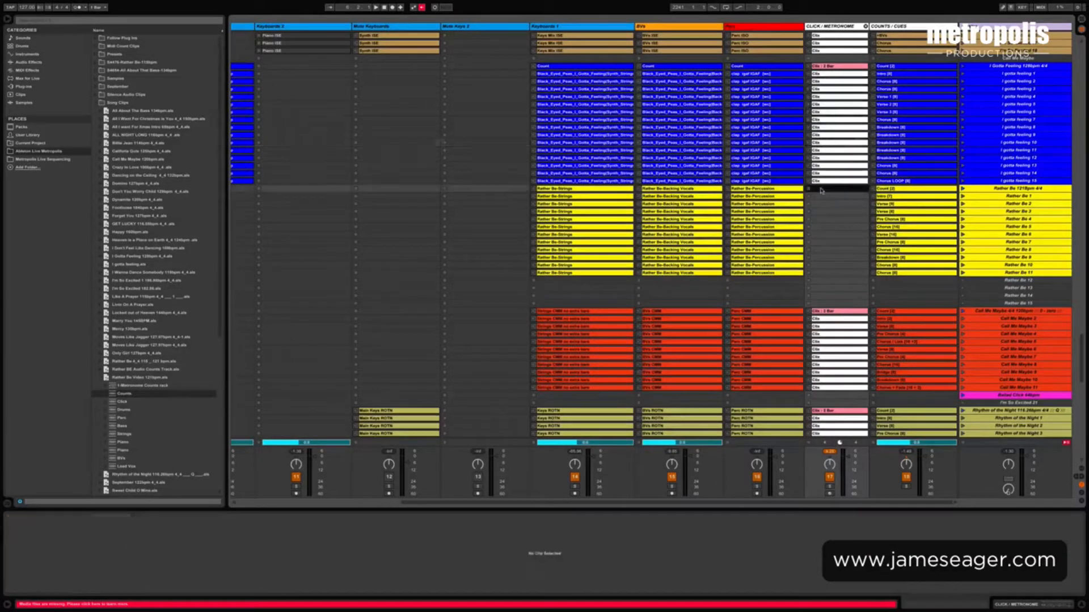
key("ctrl+v")
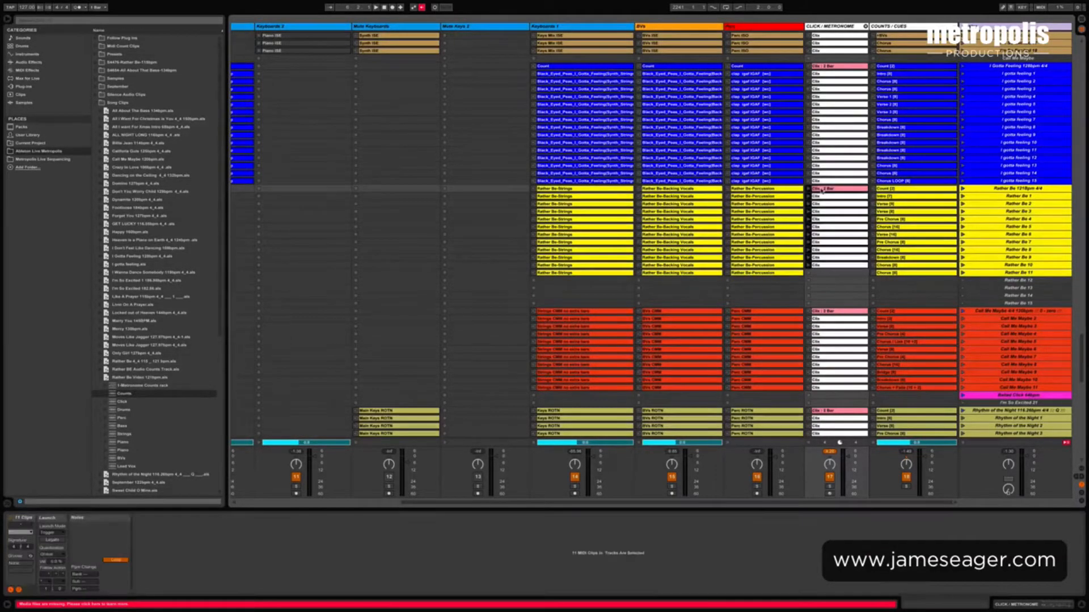
left_click(836, 265)
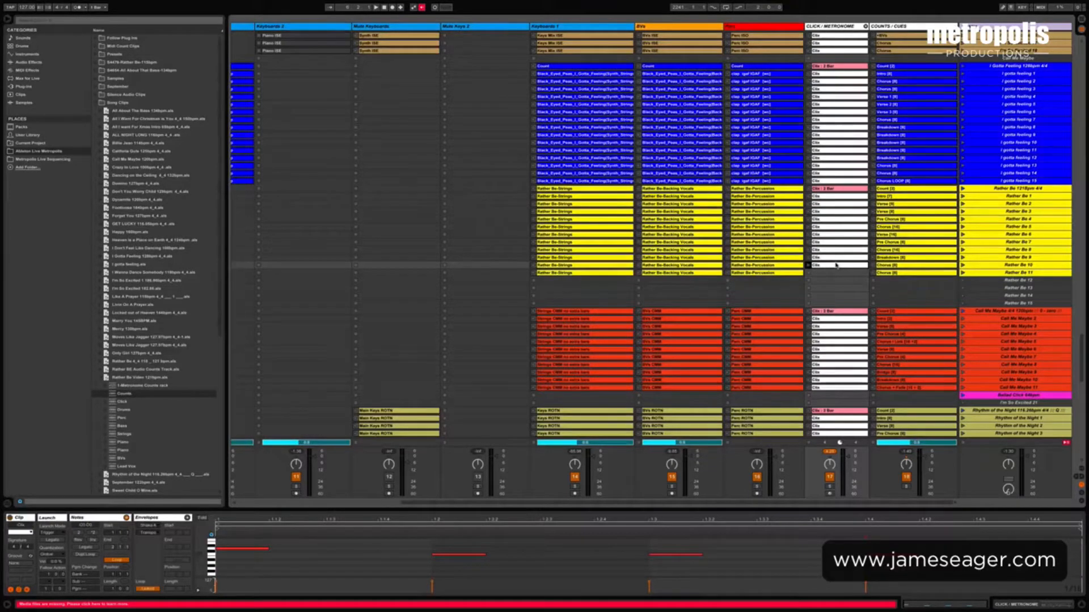
left_click(838, 273)
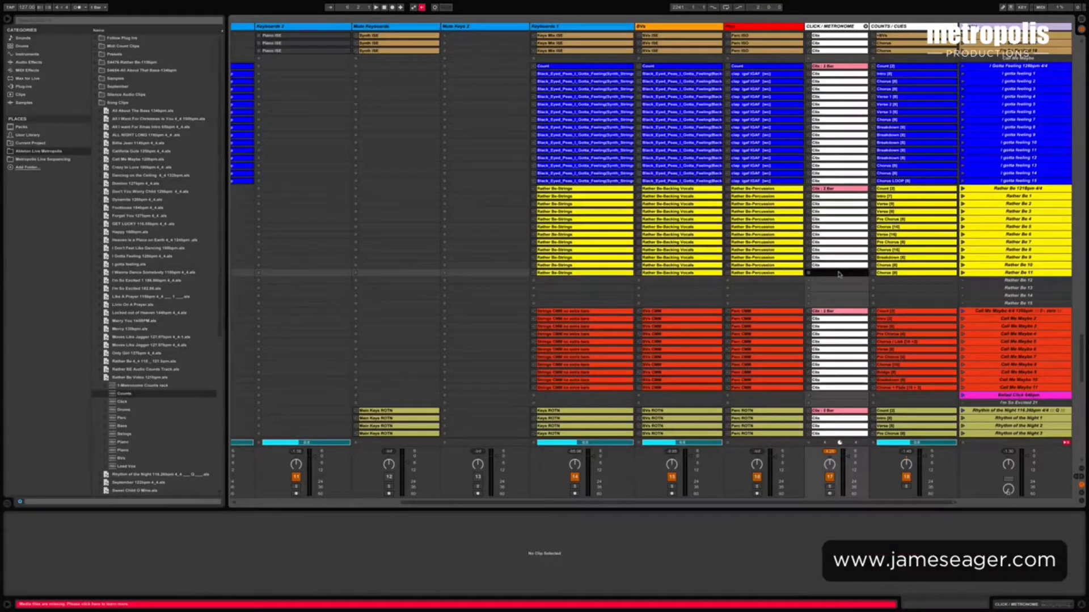
key("ctrl+v")
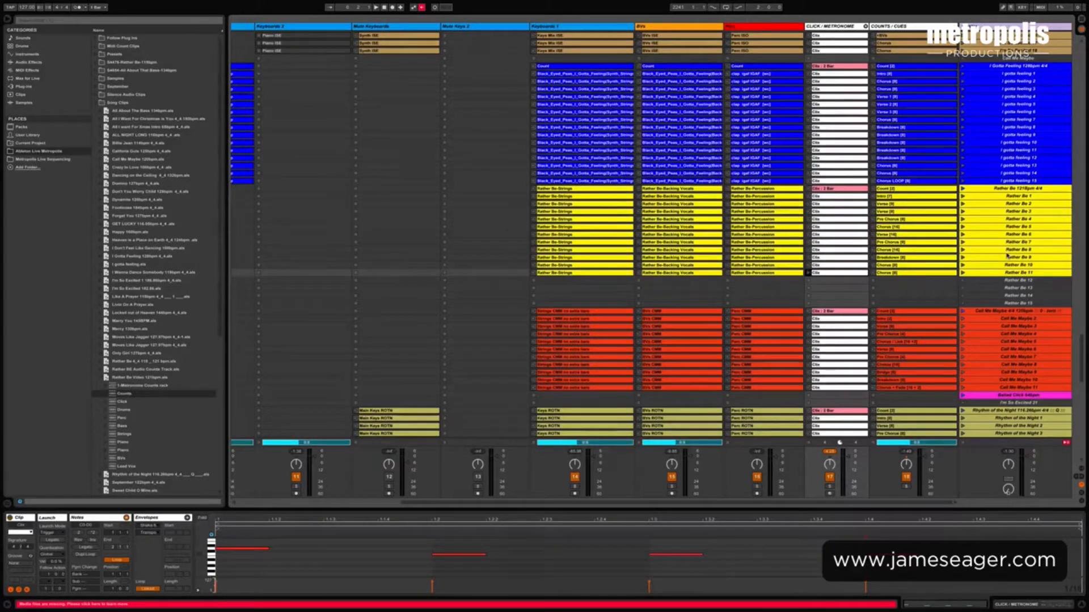
- Set the follow action of all clips in the Rather Be 121bpm 4/4 scene to Next after 2 bars
left_click(982, 190)
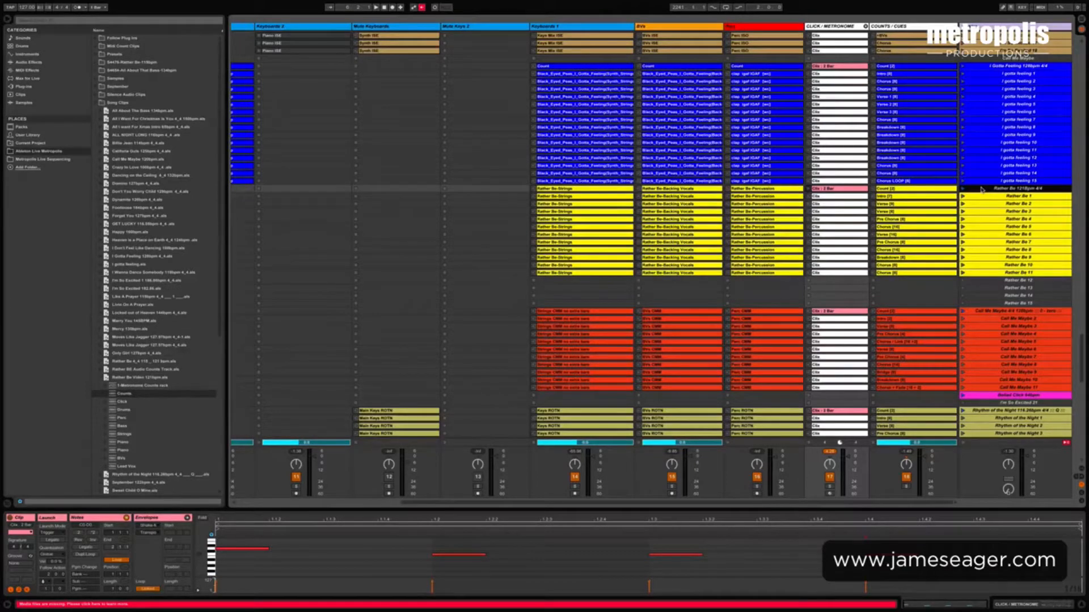
right_click(982, 190)
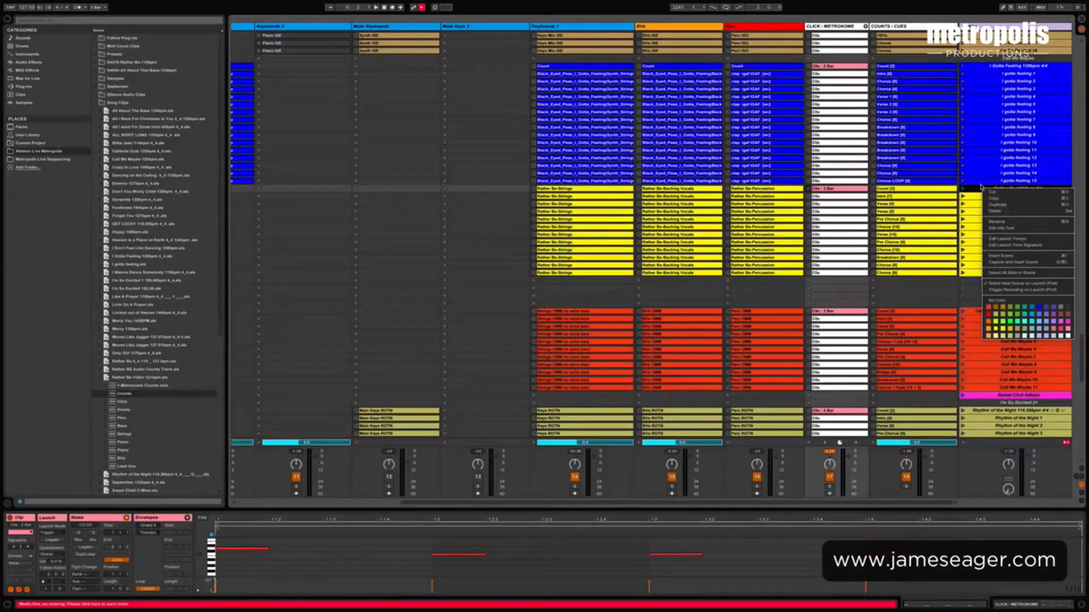
left_click(1008, 273)
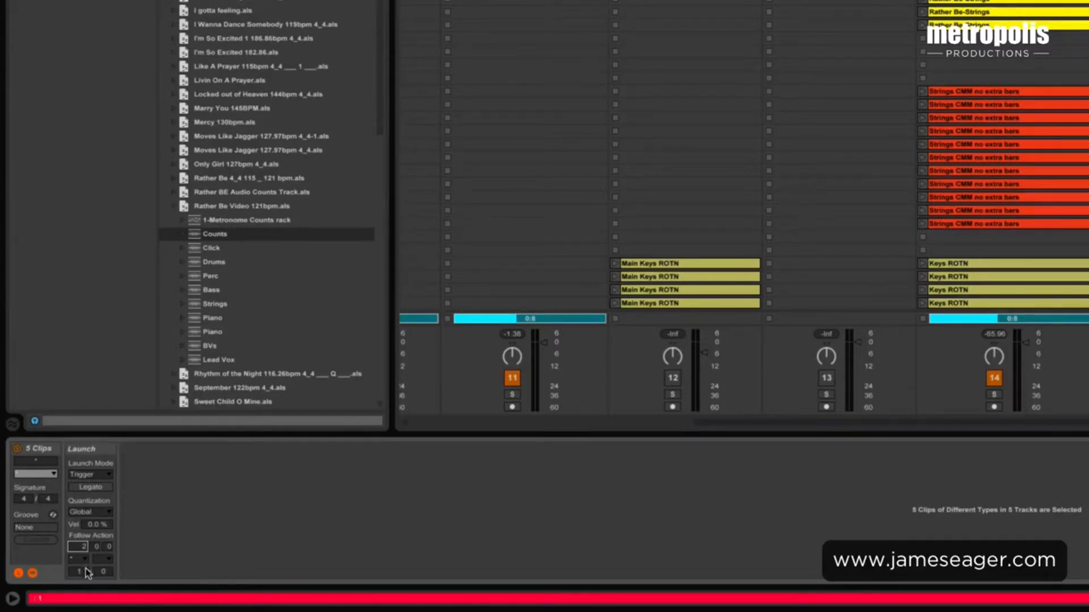
left_click(85, 560)
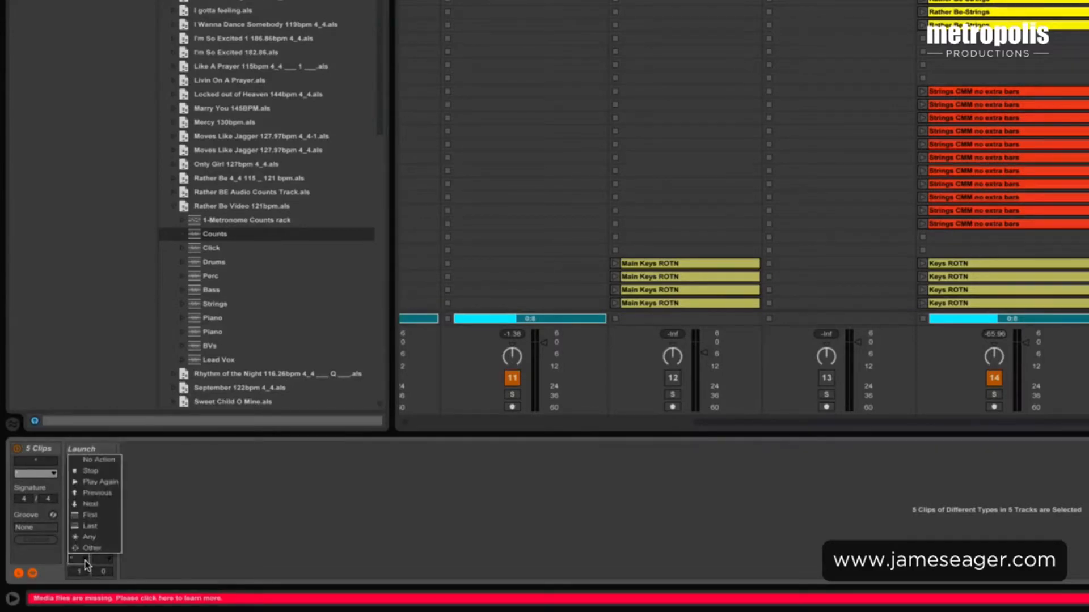
left_click(91, 504)
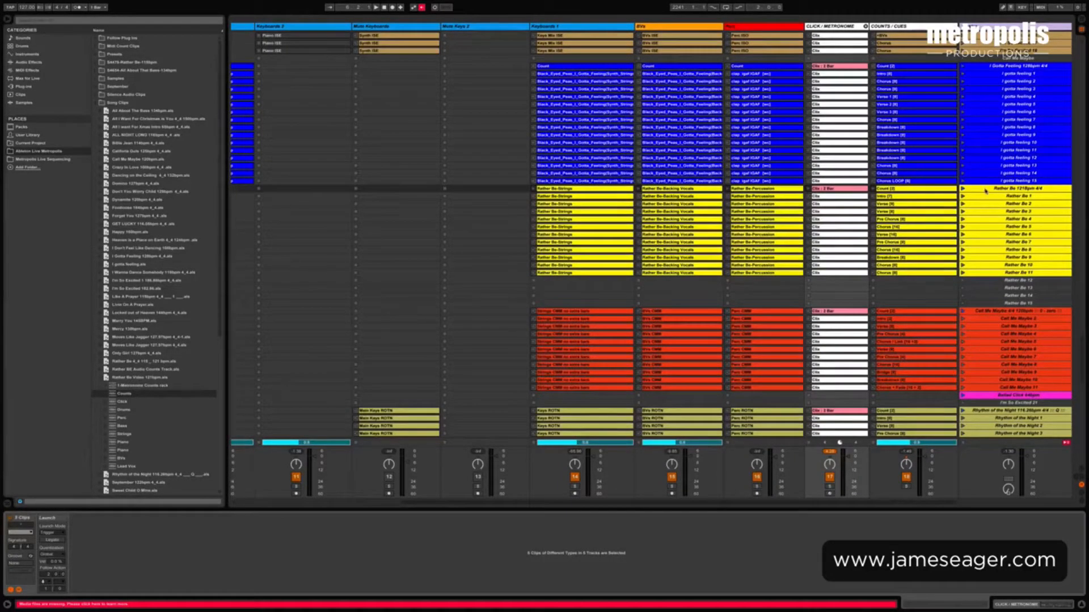
- Move the scenes from Rather Be 121bpm 4/4 to Rather Be 11 directly above the first Don't You Worry Child scene
left_click(981, 190)
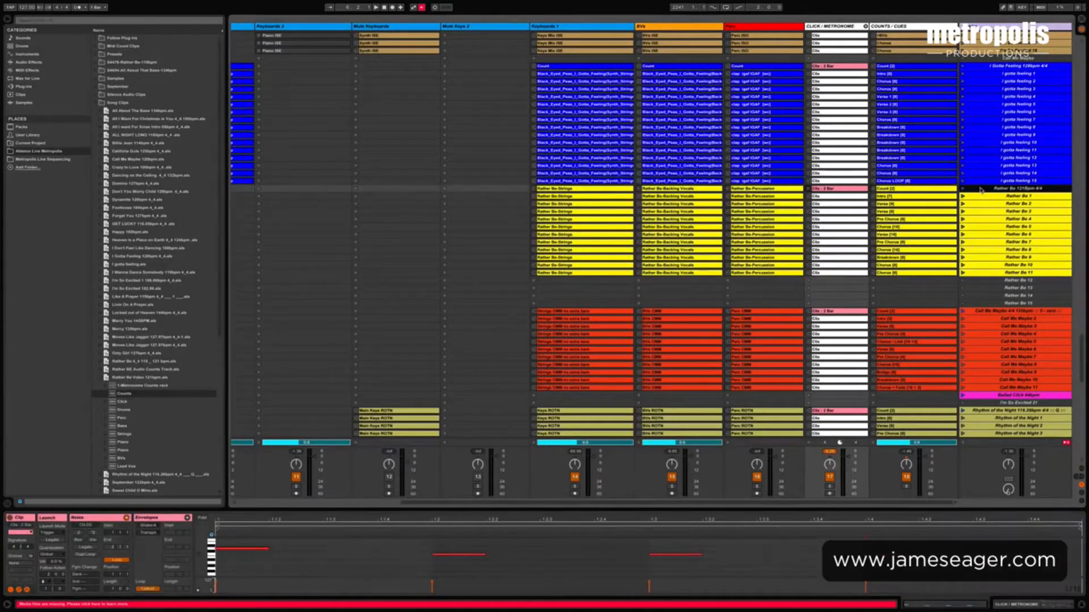
left_click(983, 273, "shift")
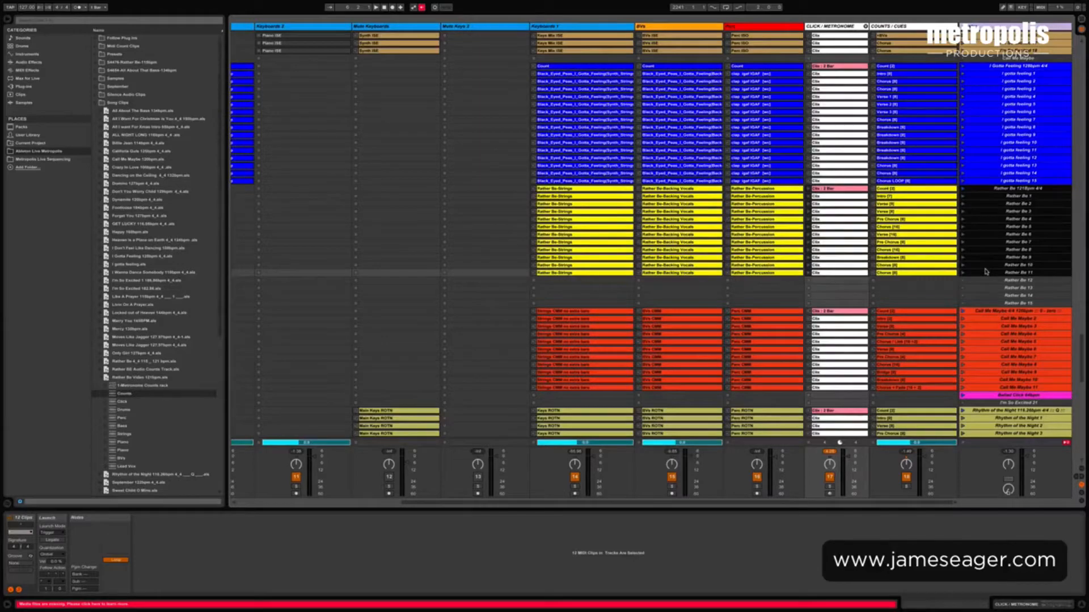
key("Delete")
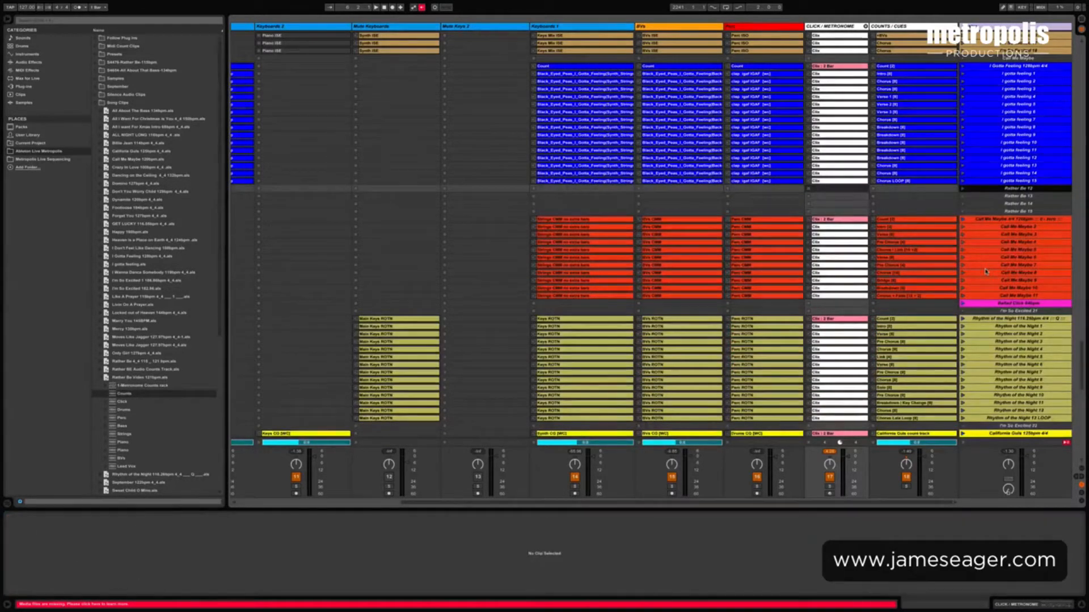
scroll(986, 272, "up", 15)
scroll(986, 272, "down", 20)
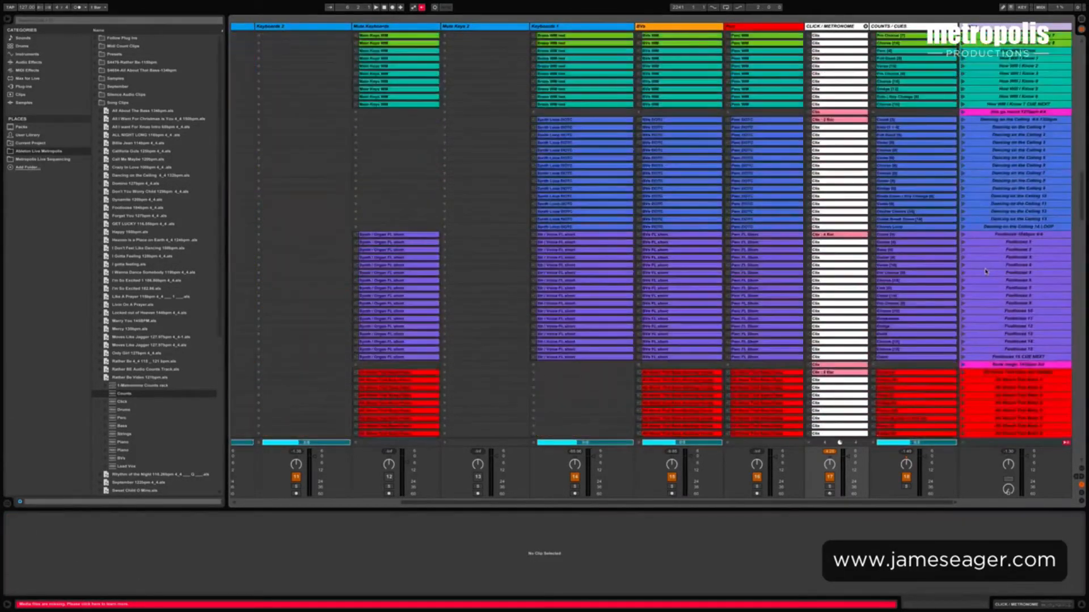
scroll(985, 272, "down", 5)
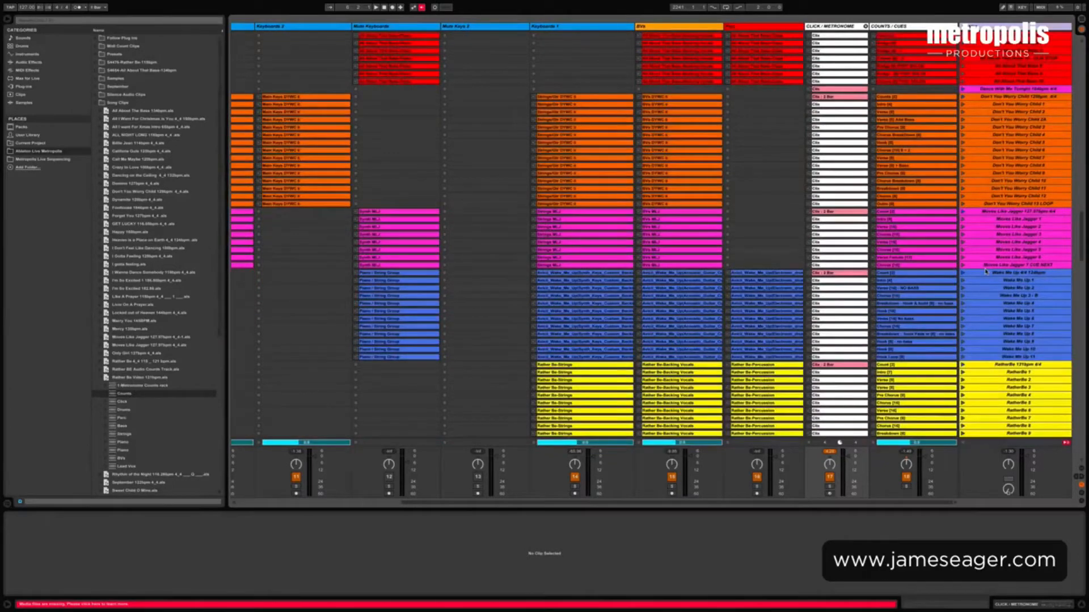
scroll(986, 273, "up", 2)
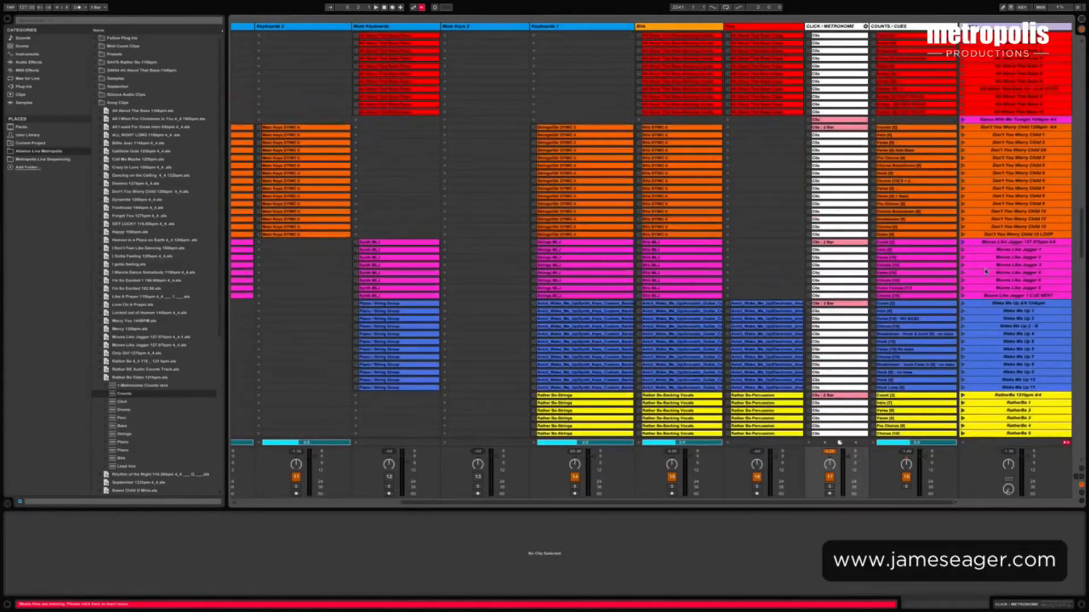
left_click(972, 129)
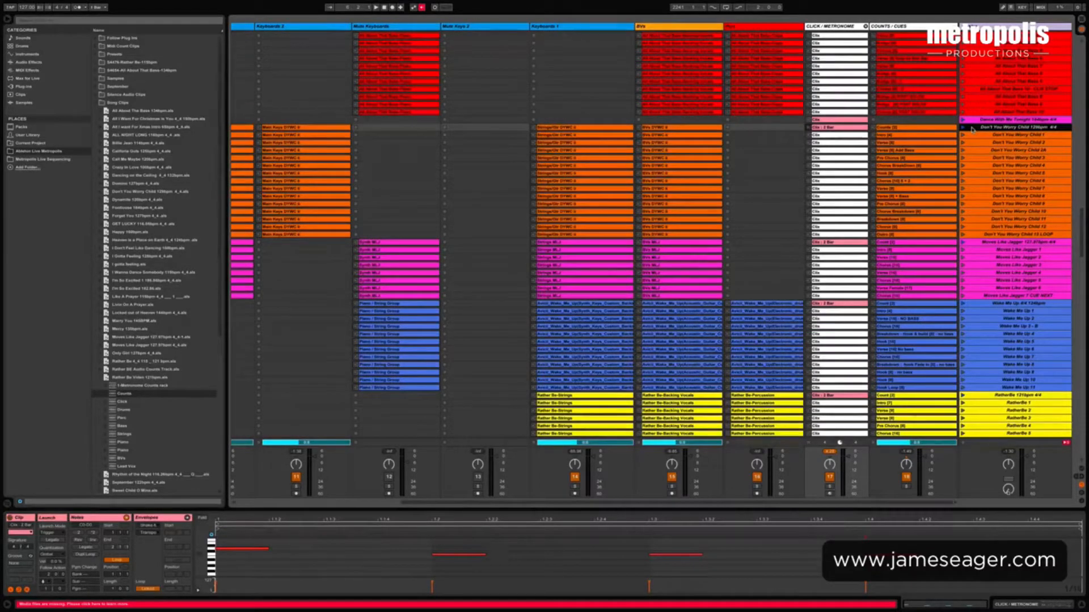
key("super+v")
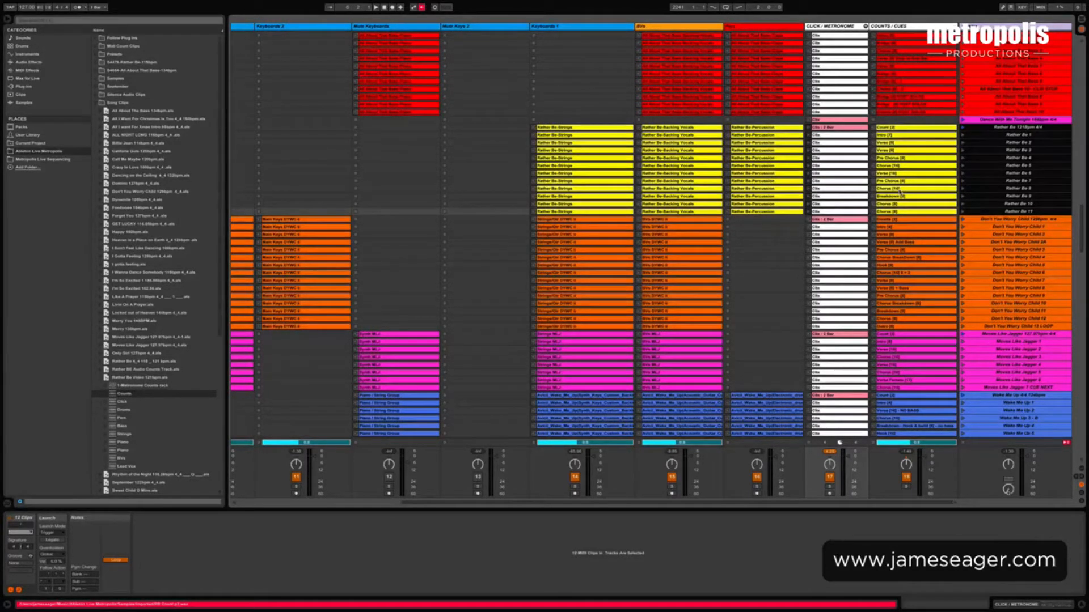
- In the COUNTS / CUES clip of Rather Be 11, raise the Follow device's Follow Action and Transport envelopes as flat lines
left_click(982, 213)
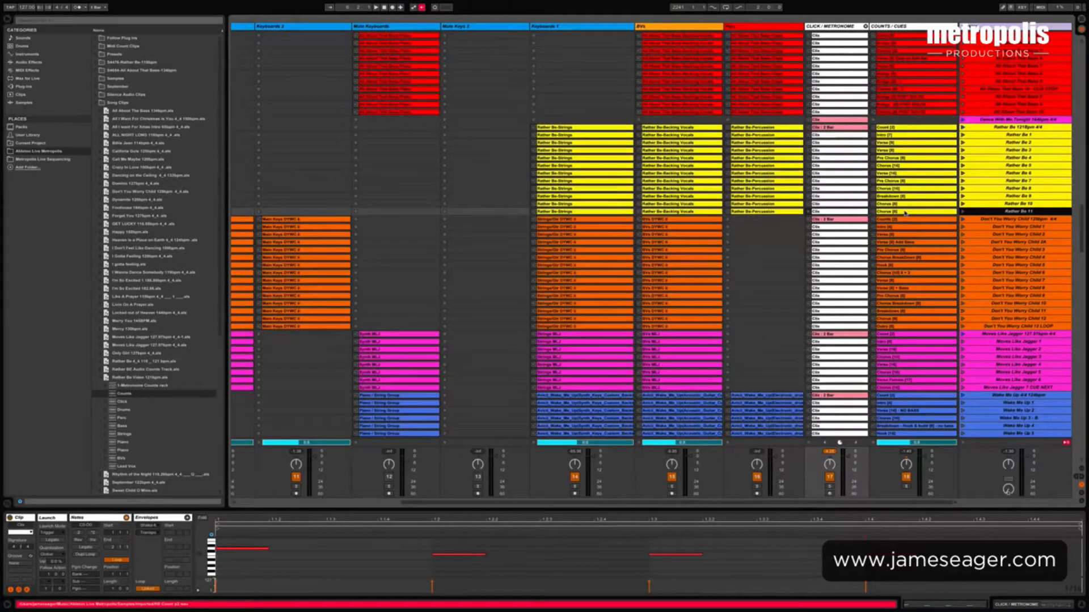
left_click(905, 212)
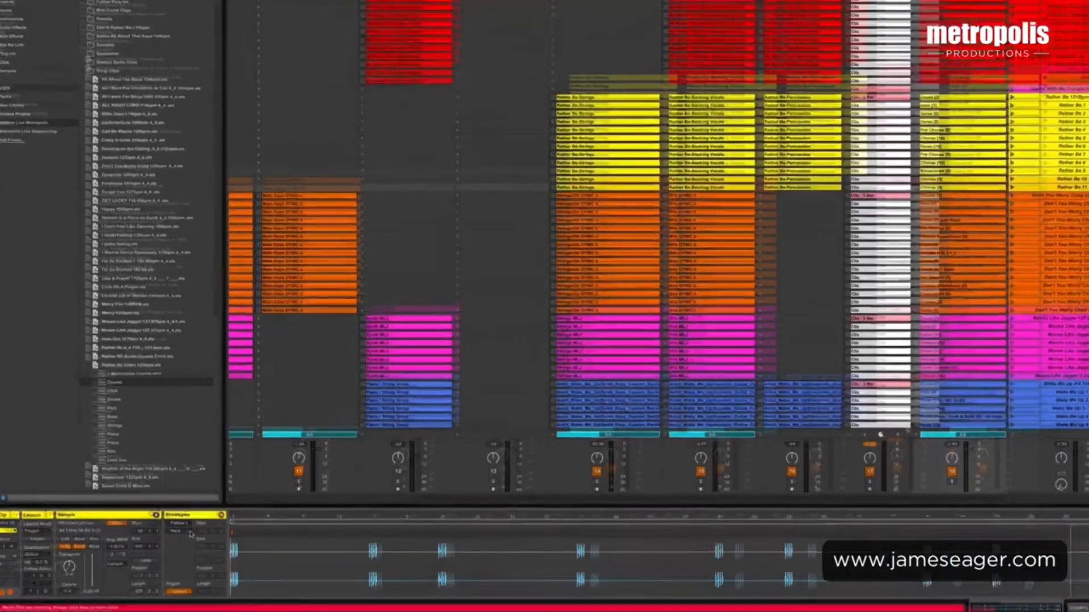
left_click(194, 536)
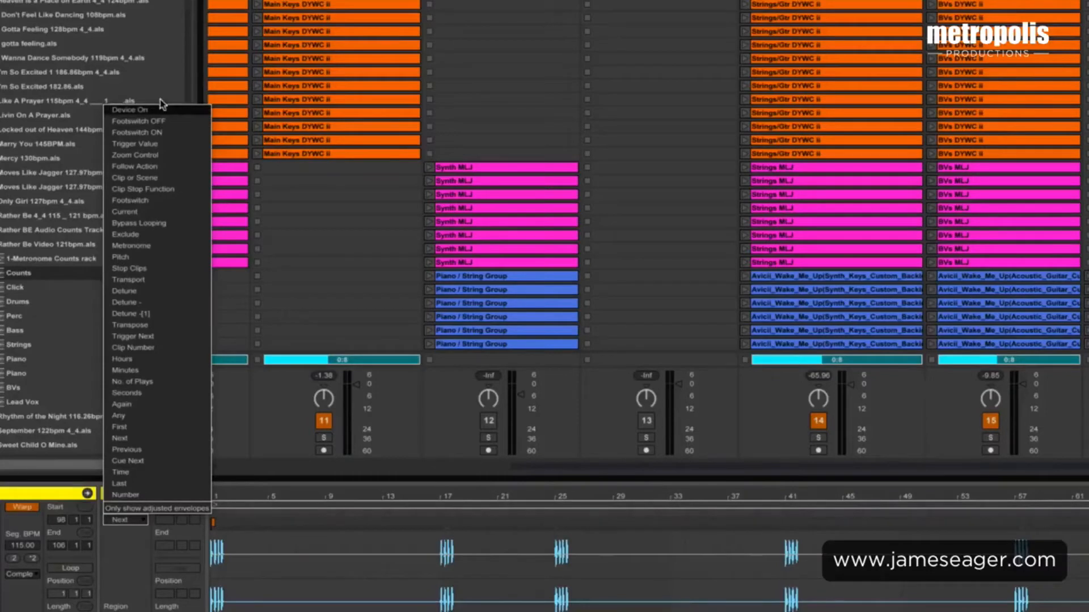
left_click(152, 165)
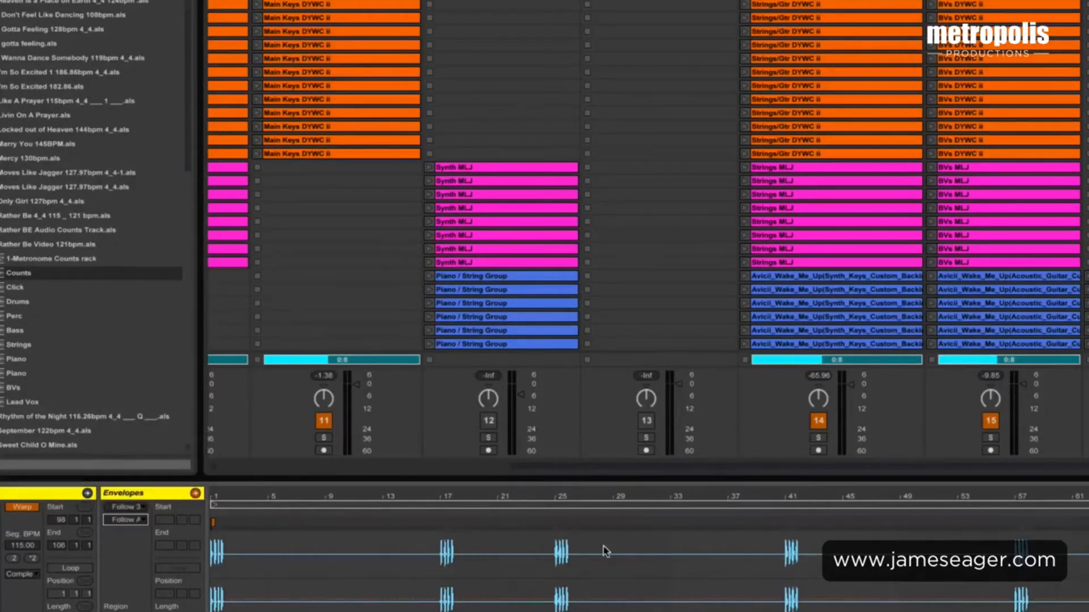
left_click_drag(726, 598, 721, 536)
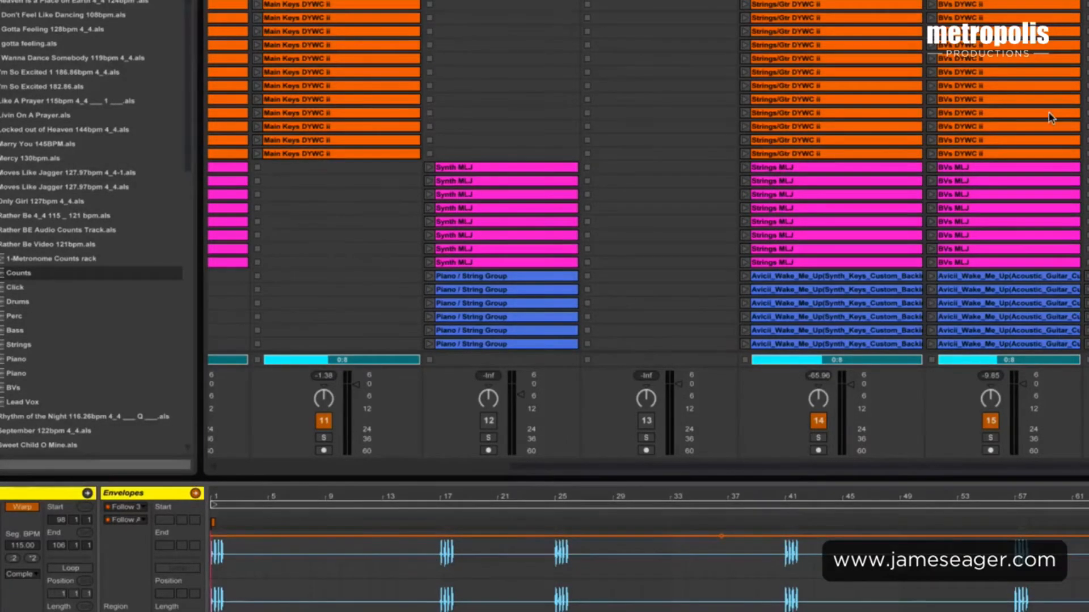
left_click(143, 522)
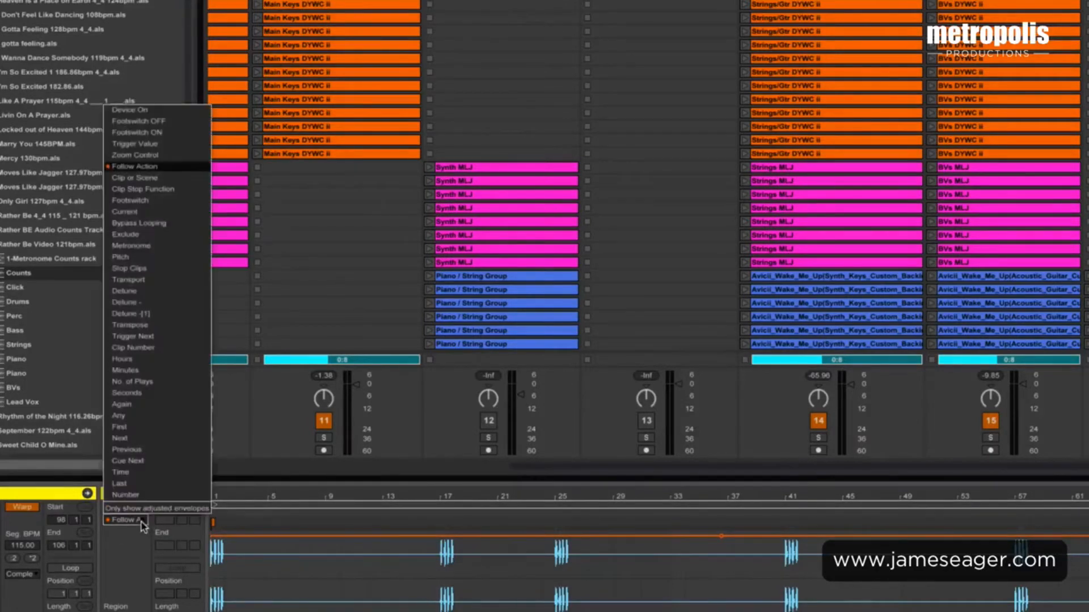
left_click(166, 282)
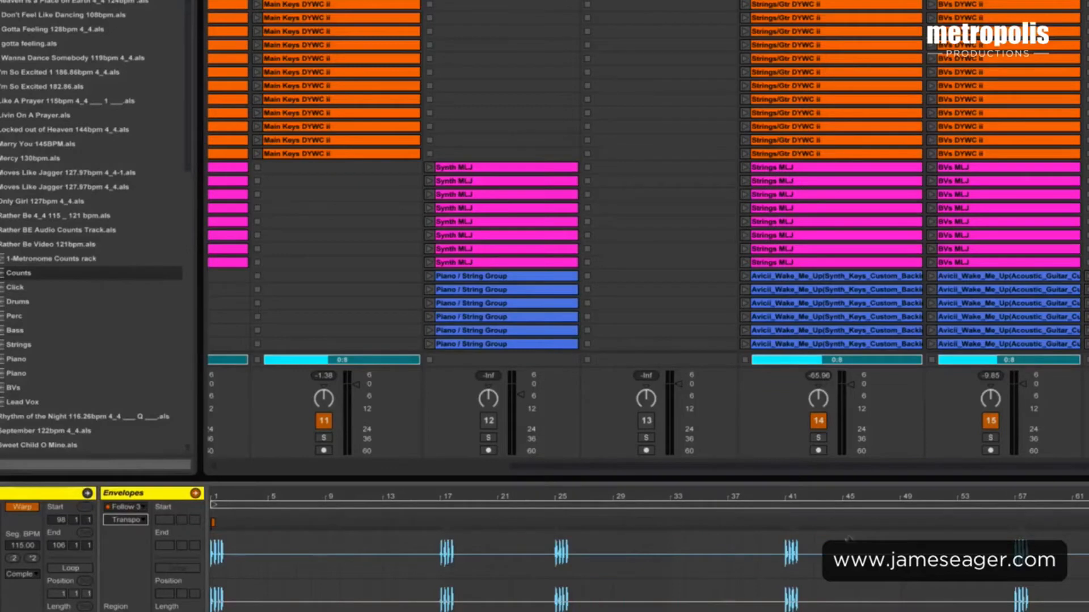
left_click_drag(880, 603, 882, 556)
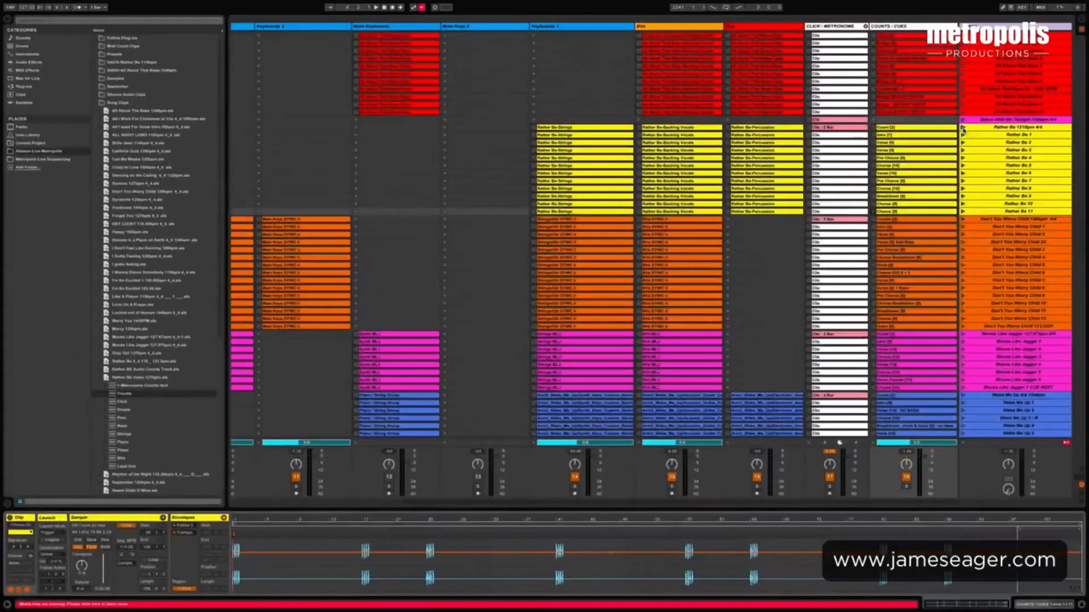
- Test the scene progression by launching Rather Be 121bpm 4/4 and Rather Be 10, with the Follow device of COUNTS / CUES displayed
left_click(963, 128)
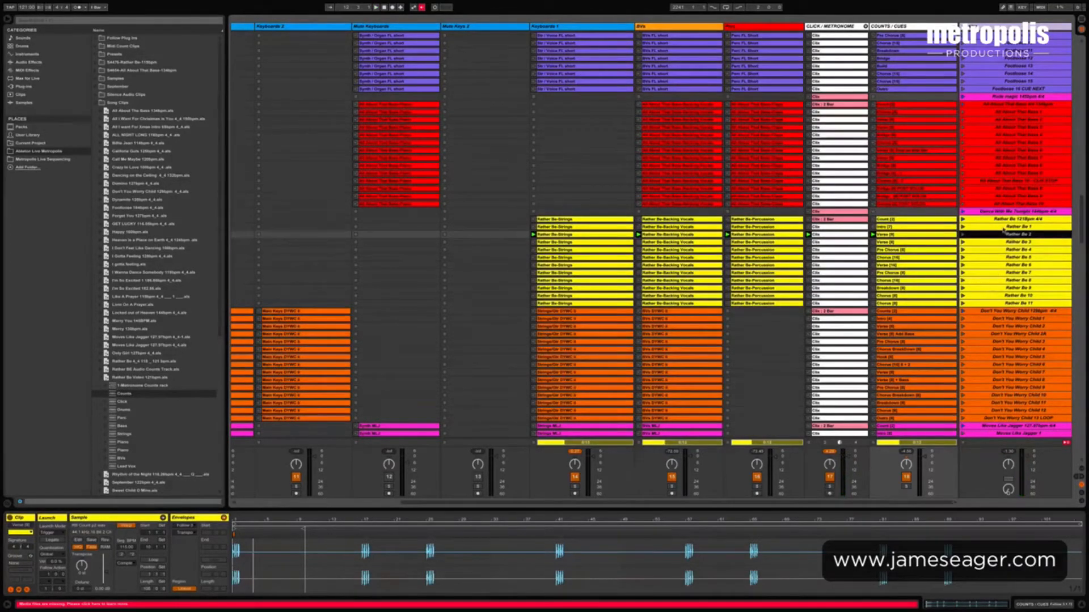
left_click(897, 27)
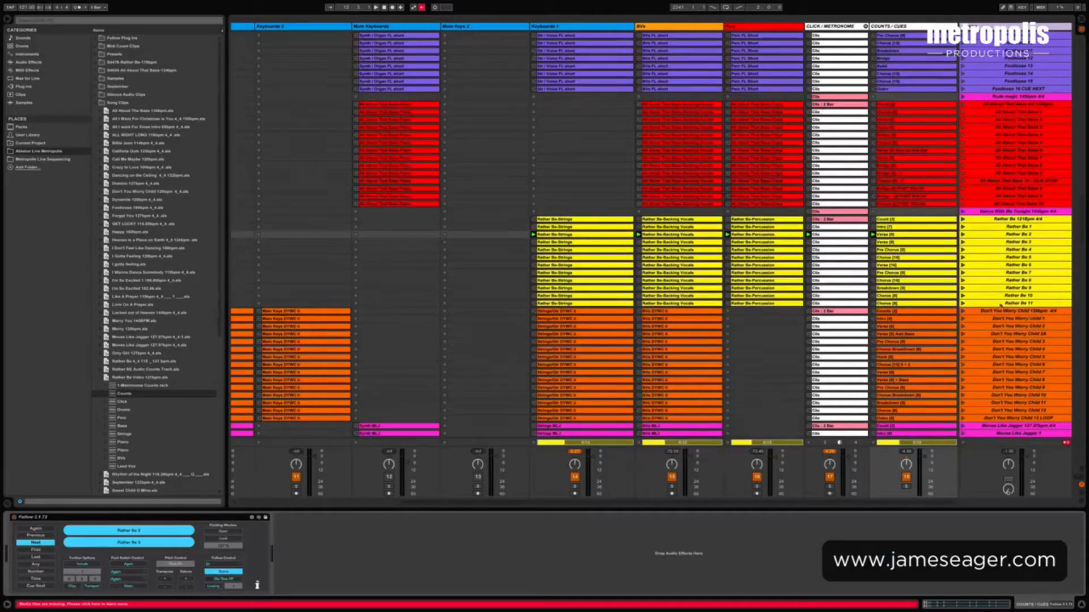
left_click(971, 295)
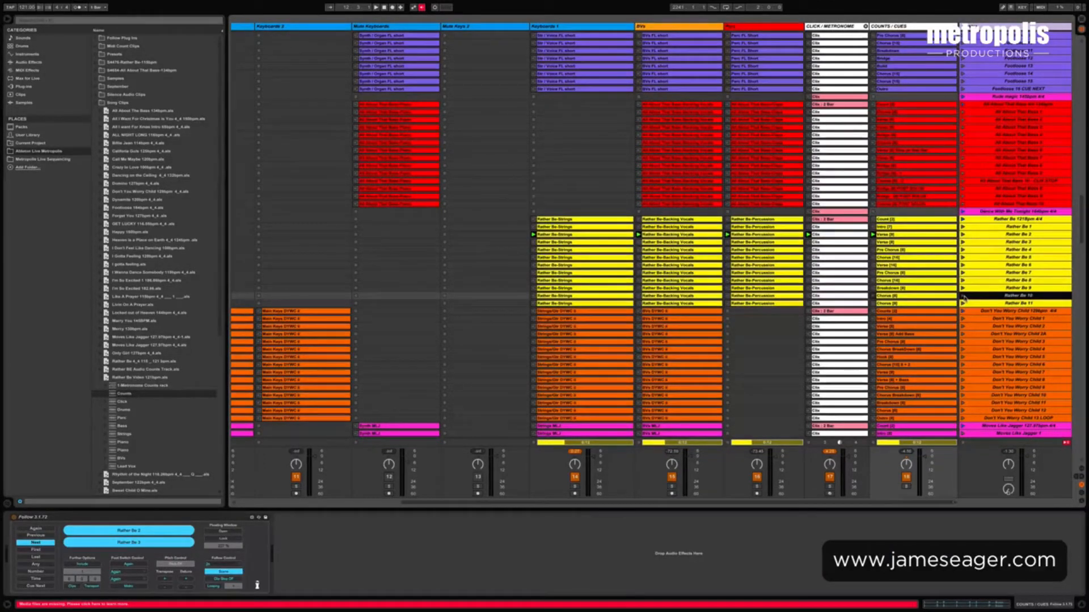
left_click(962, 296)
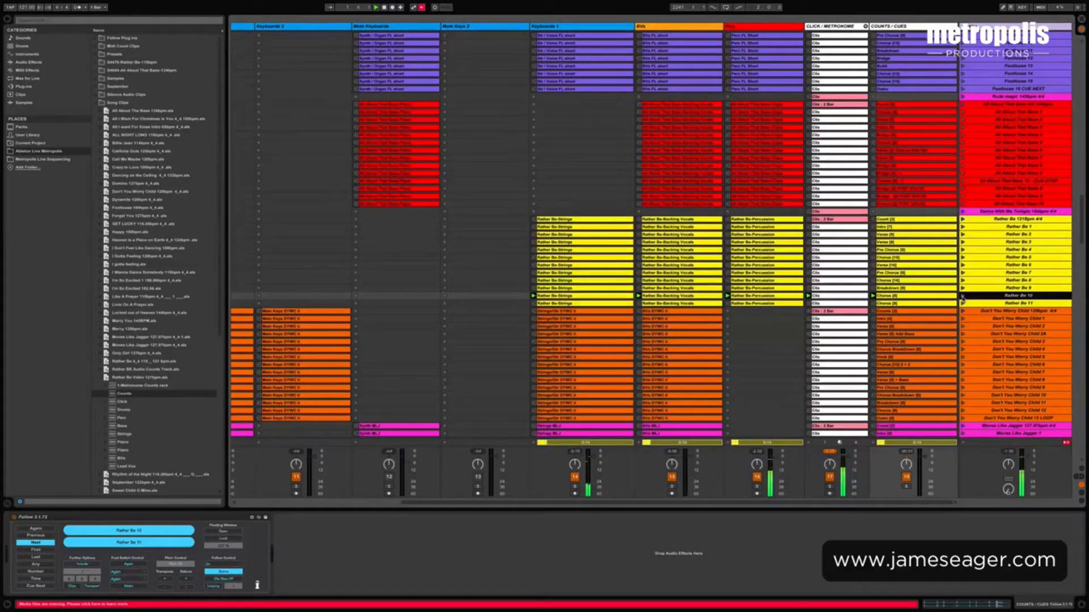
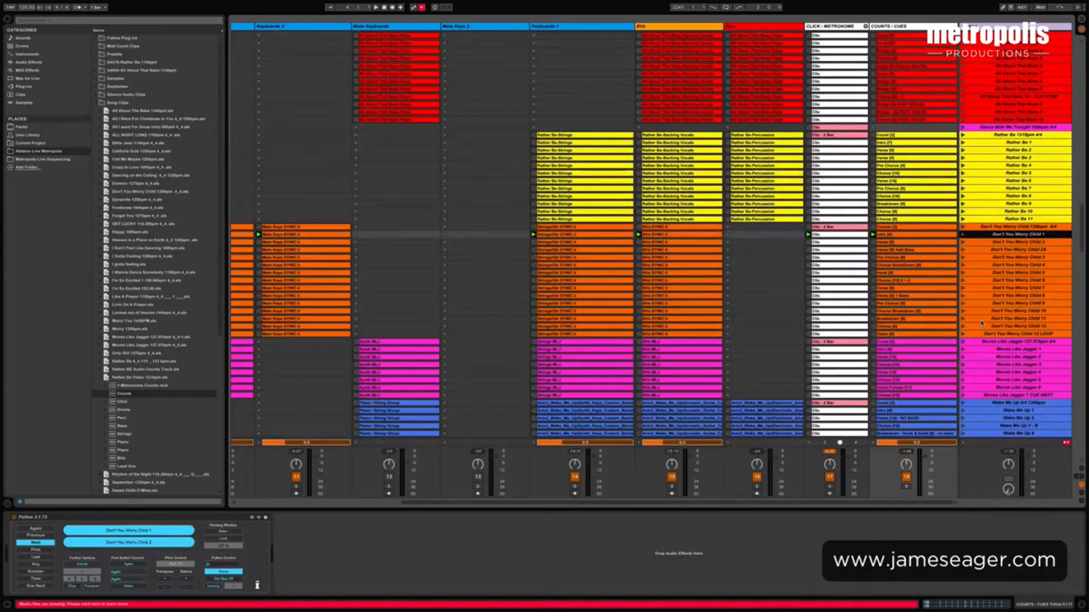
mouse_move(88, 4)
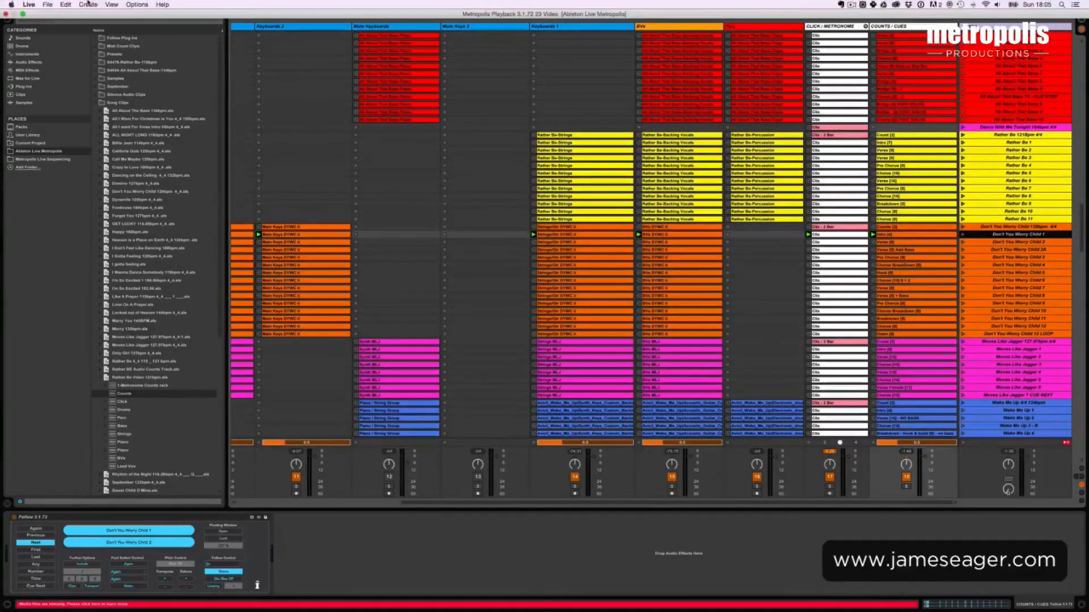
- Collect all and save the Live Set, copying in media files from elsewhere, other Projects and the User Library
left_click(48, 5)
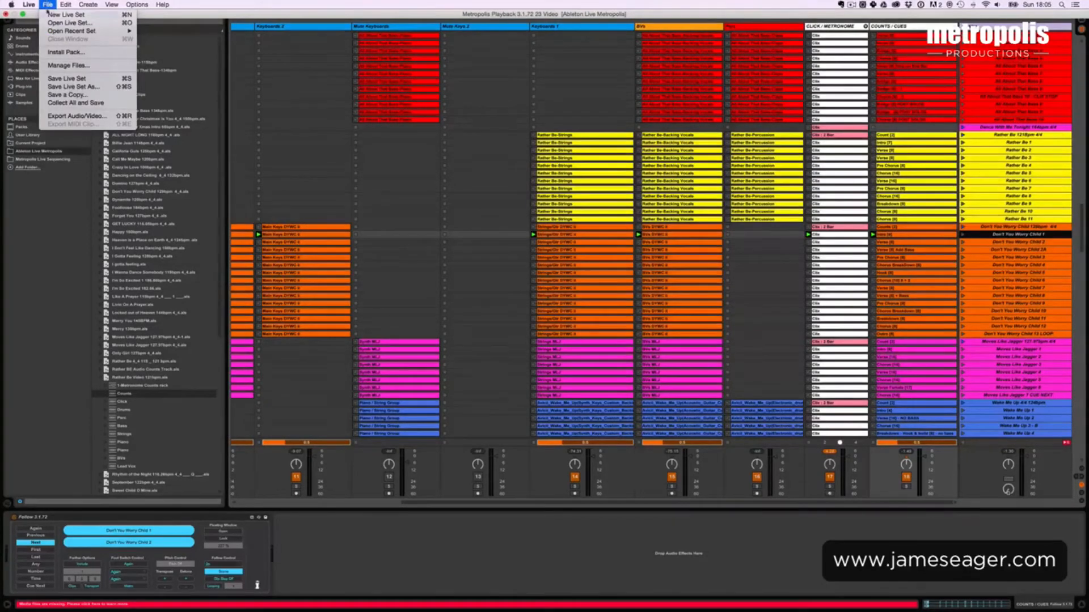
left_click(80, 103)
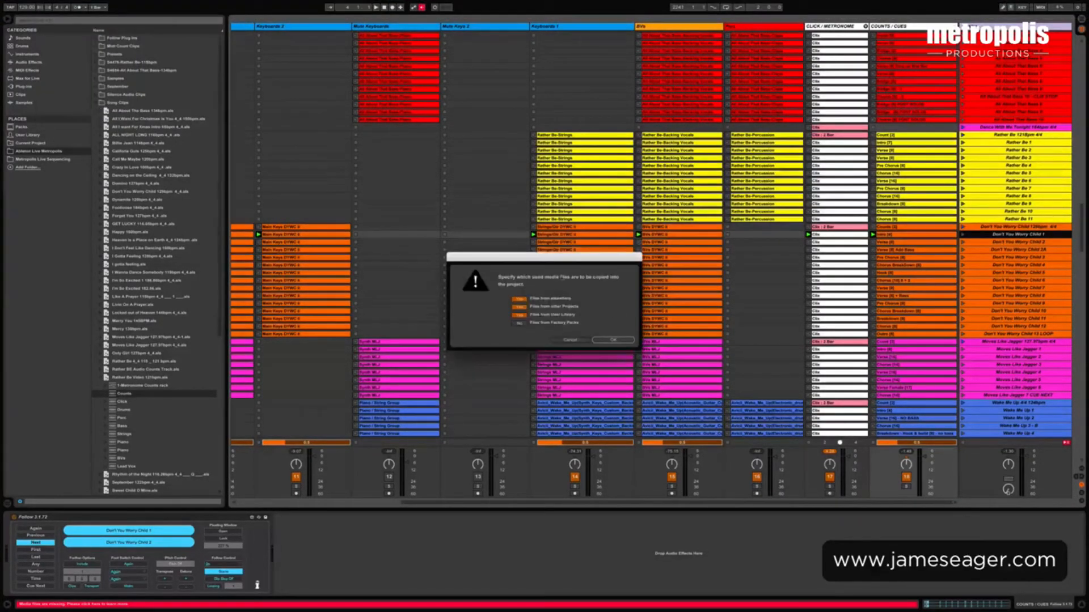
left_click(614, 340)
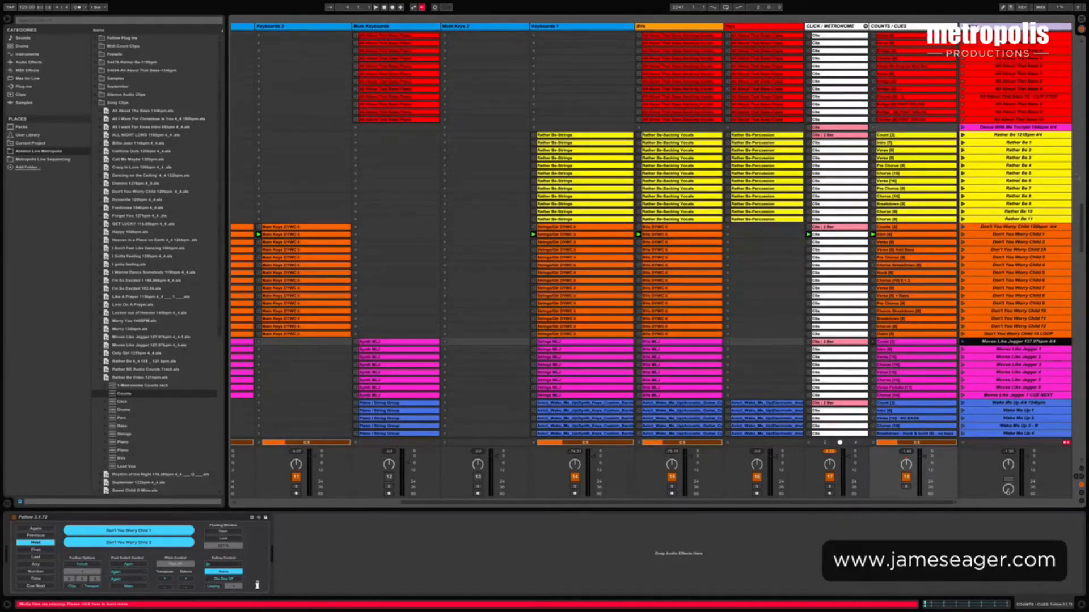
- Select the first Dynamite scene, directly below the other block of Rather Be scenes
scroll(964, 313, "down", 10)
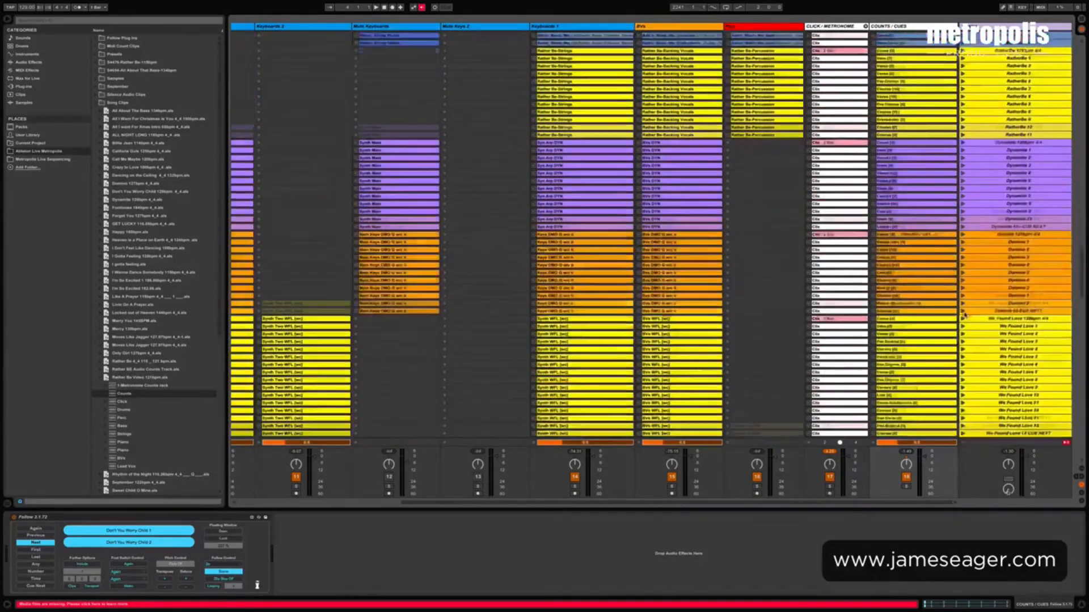
scroll(964, 314, "up", 5)
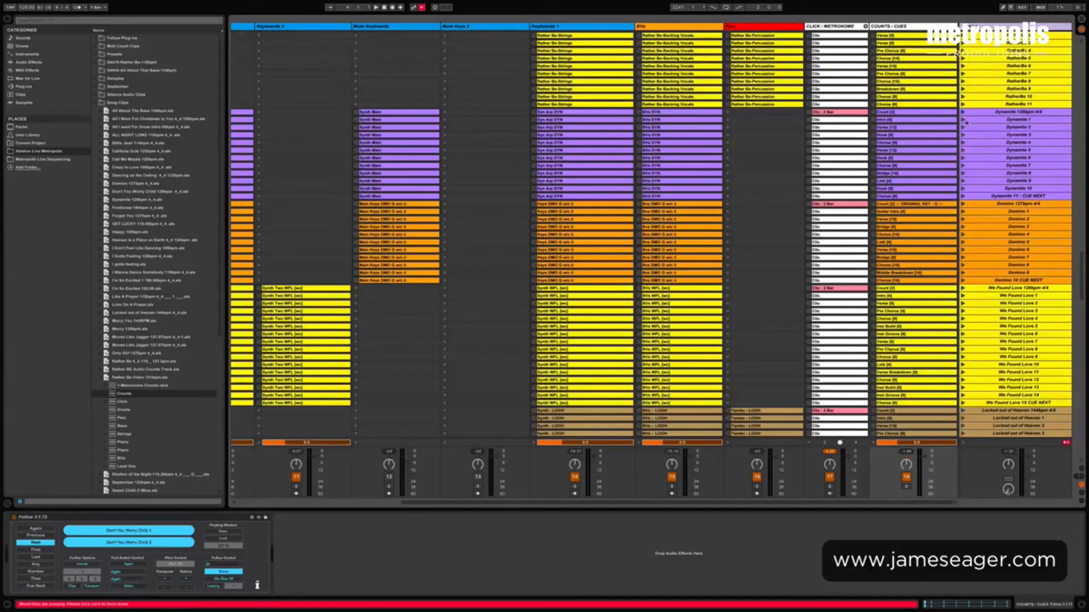
left_click(978, 114)
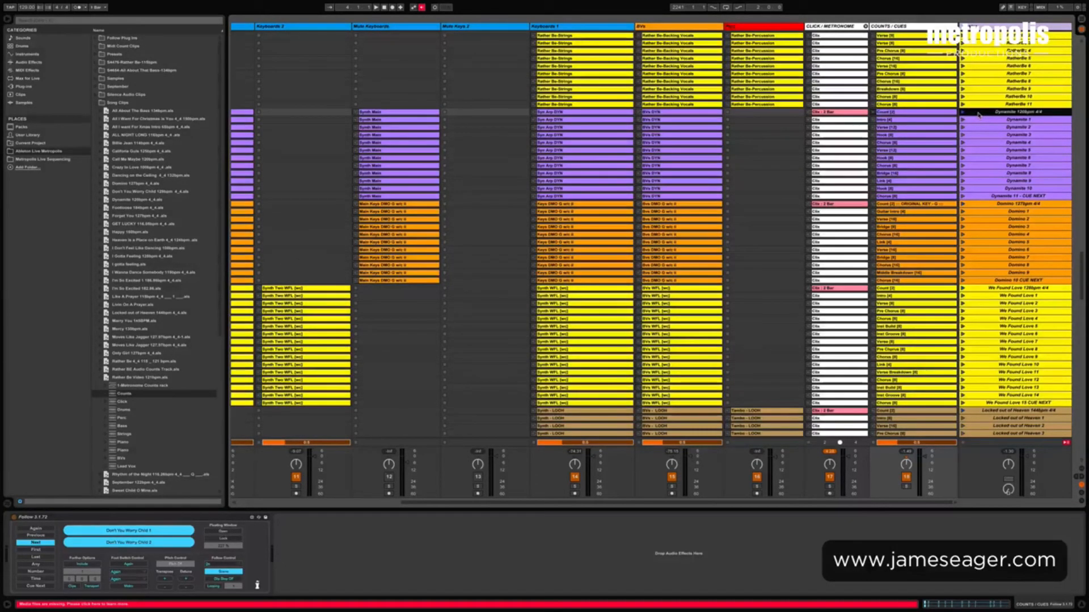